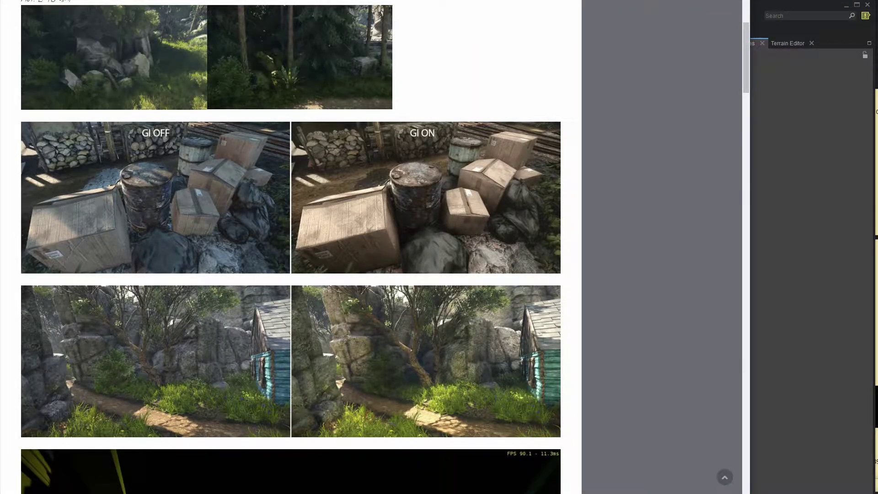
# Examine the web page's global illumination comparison images, from the GI OFF and GI ON pair down to the wooden house.
pyautogui.scroll(-1, 291, 247)
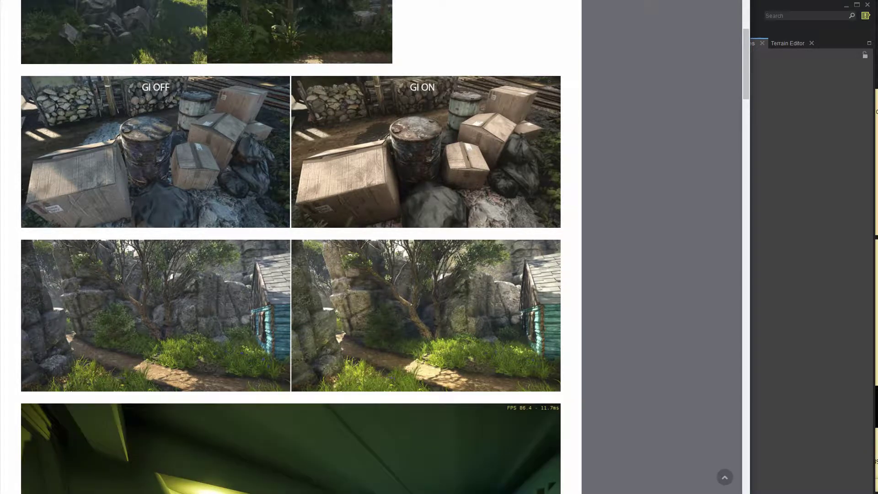
pyautogui.scroll(-2, 291, 247)
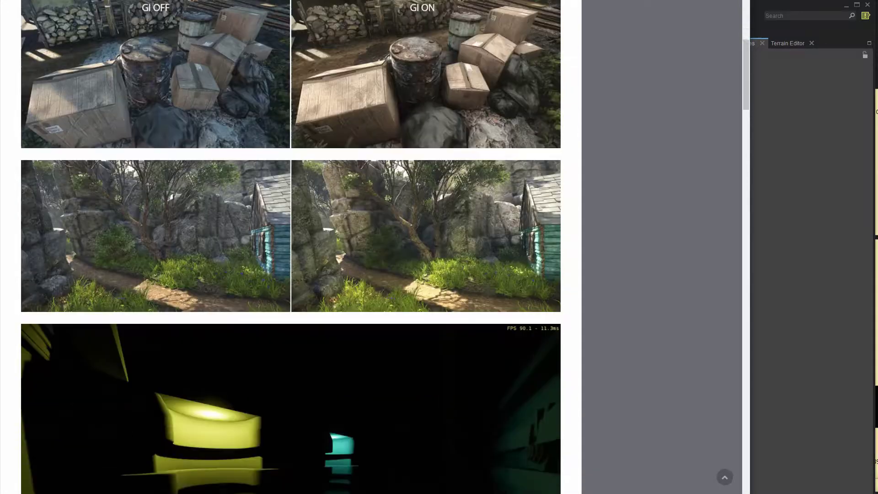
pyautogui.scroll(-7, 292, 247)
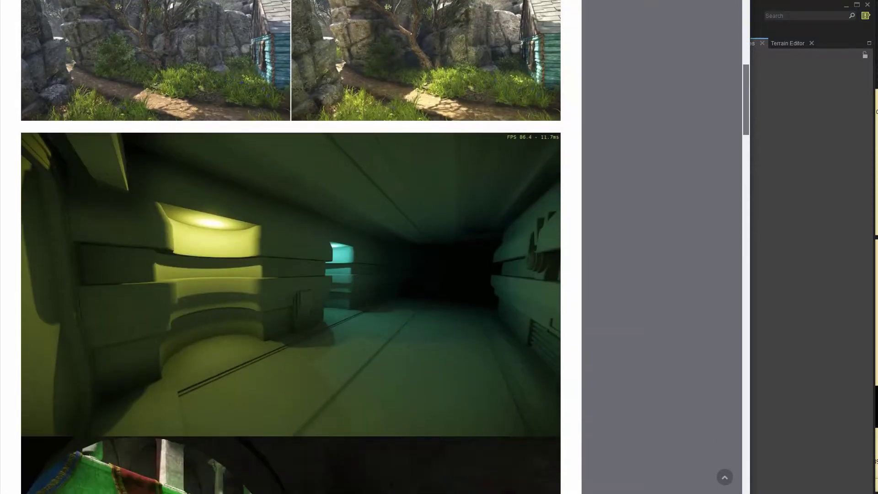
pyautogui.scroll(1, 291, 247)
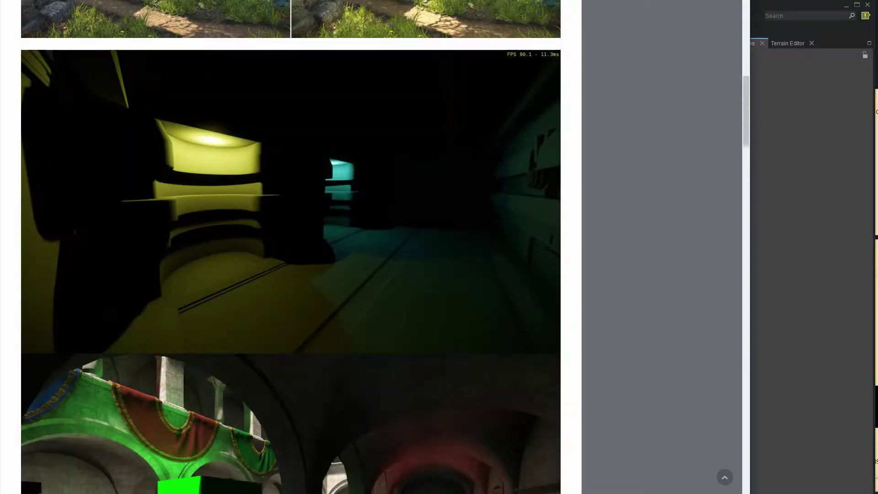
pyautogui.scroll(-2, 291, 247)
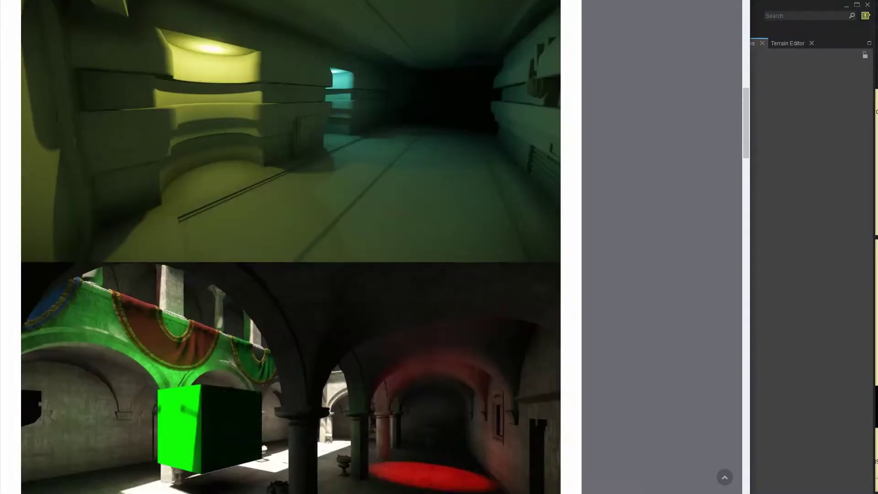
pyautogui.scroll(-5, 291, 247)
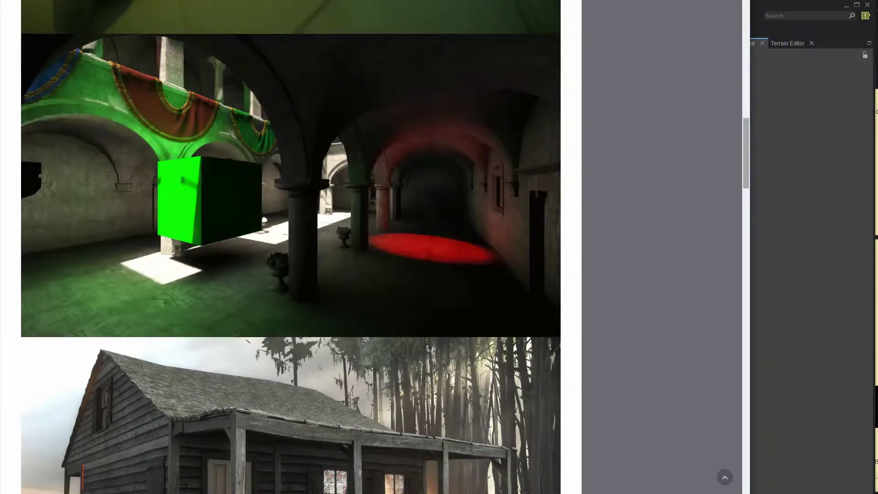
pyautogui.moveTo(746, 153); pyautogui.dragTo(746, 155)
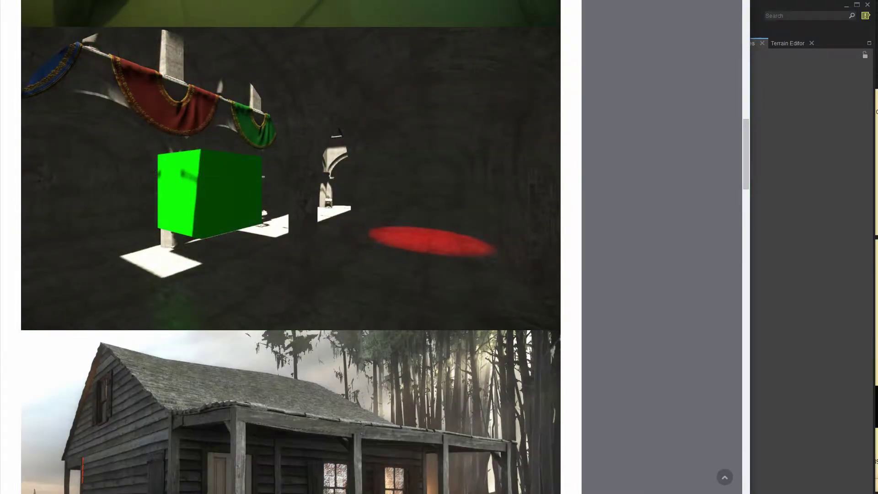
pyautogui.scroll(-1, 291, 247)
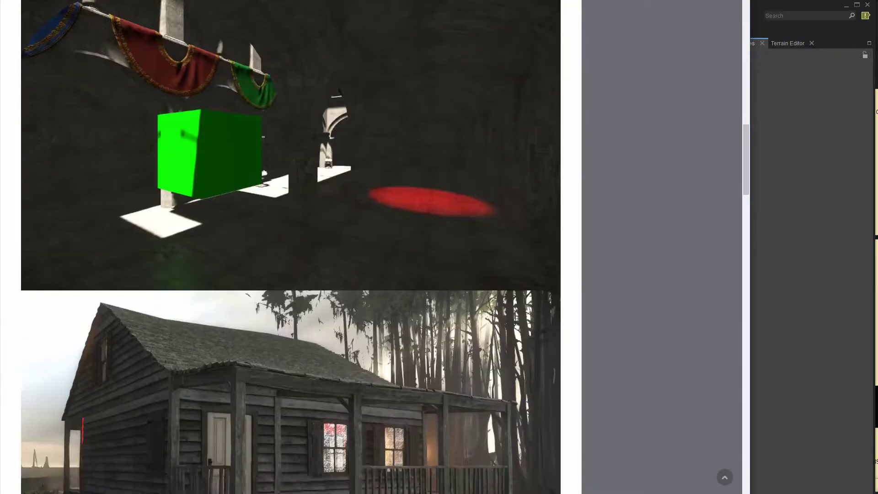
pyautogui.scroll(-3, 291, 247)
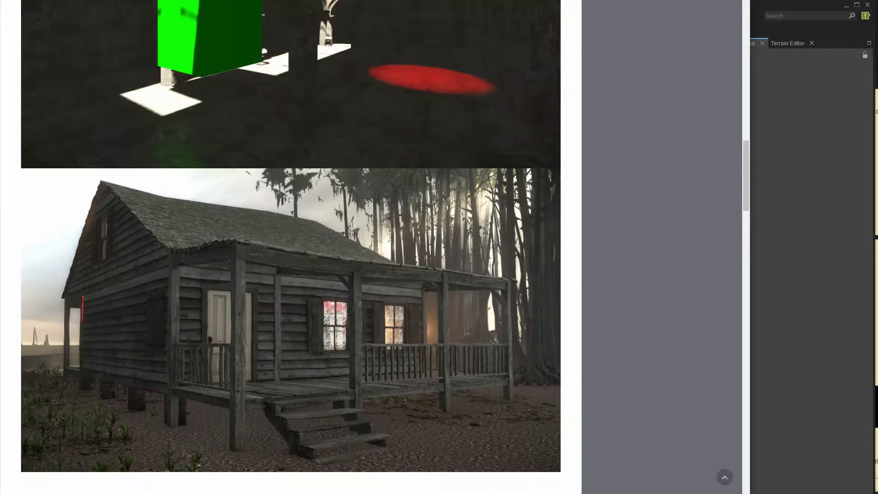
# Switch to CRYENGINE Sandbox and inspect the dark room's window openings and sunlit floor patches in the perspective view.
pyautogui.hotkey('alt', 'Tab')
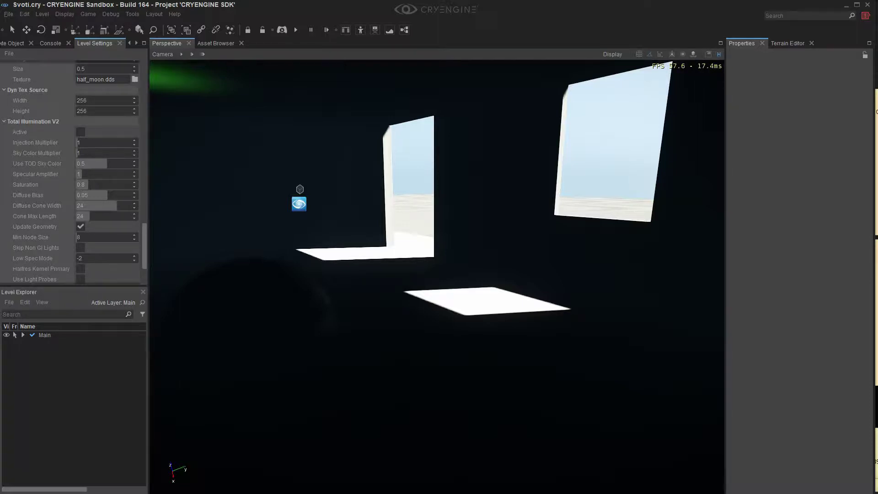
pyautogui.moveTo(437, 277); pyautogui.dragTo(380, 268, button='right')
pyautogui.press('d')
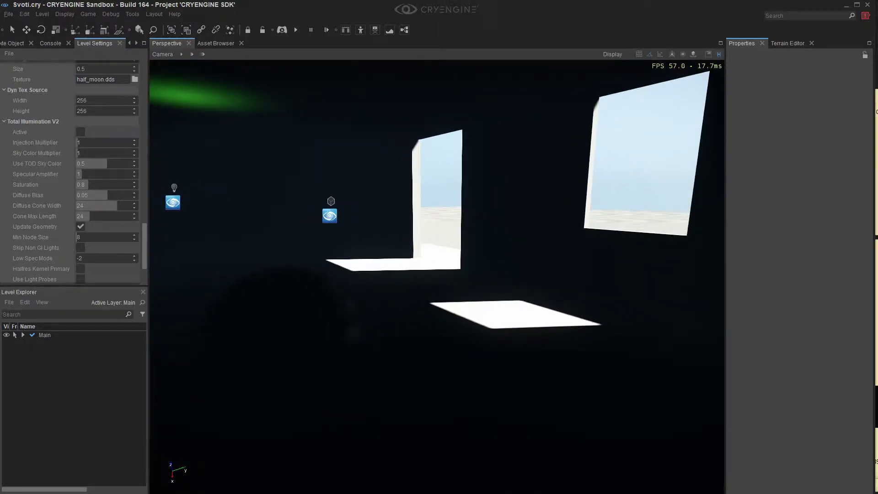
pyautogui.moveTo(438, 276)
pyautogui.mouseDown(button='right')
pyautogui.moveTo(445, 266)
pyautogui.moveTo(434, 266)
pyautogui.moveTo(446, 265)
pyautogui.moveTo(435, 289)
pyautogui.mouseUp(button='right')
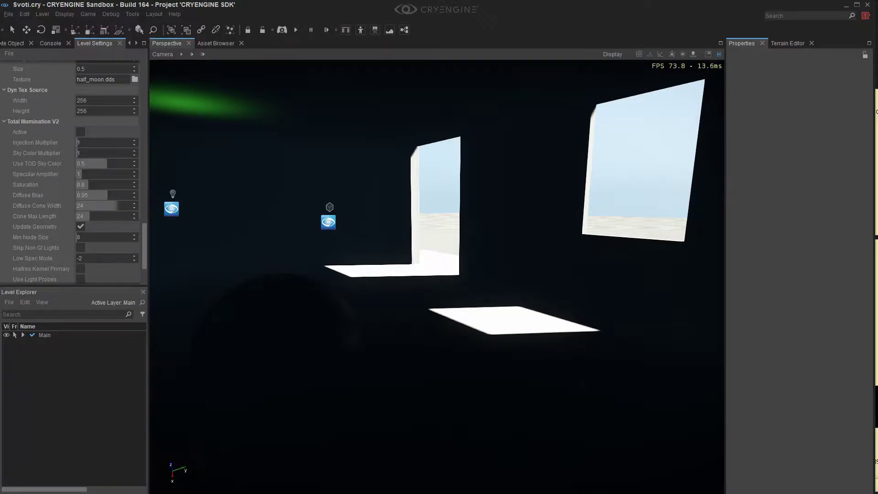
# Switch to the NVIDIA Voxel Cone Tracing PDF and return to its title slide.
pyautogui.hotkey('alt', 'Tab')
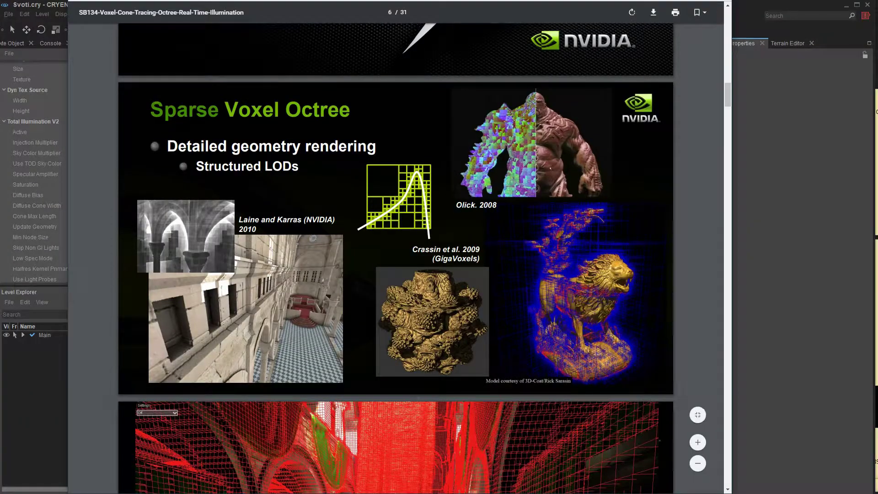
pyautogui.scroll(20, 396, 259)
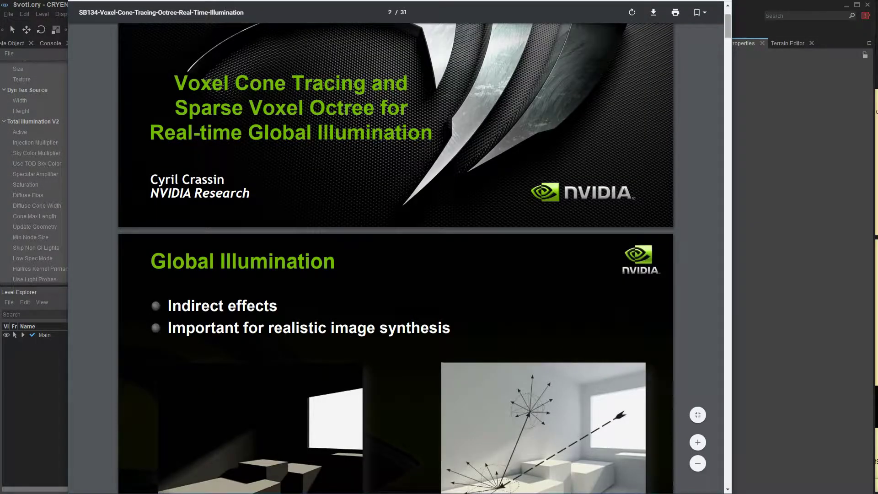
pyautogui.scroll(1, 396, 258)
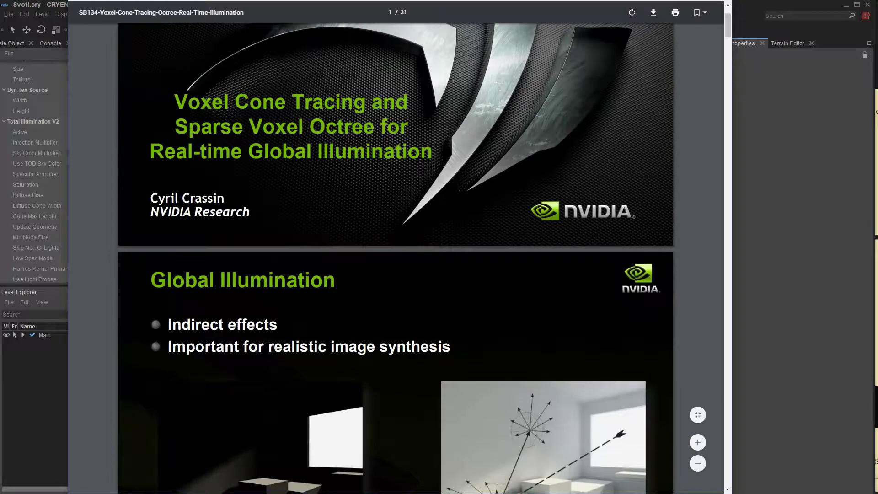
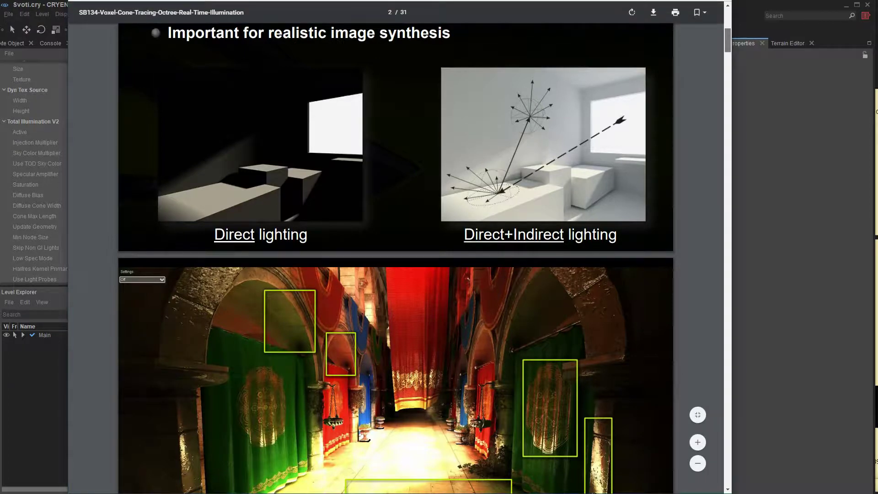
# Compare the direct and direct+indirect lighting images on the Global Illumination slide and examine the Voxel-Based GI scene after it.
pyautogui.scroll(1, 396, 256)
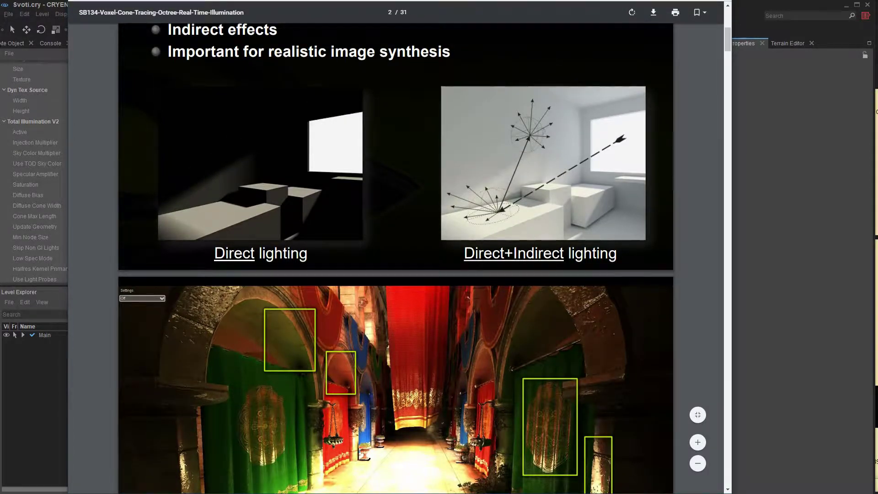
pyautogui.scroll(1, 396, 256)
pyautogui.scroll(-1, 396, 256)
pyautogui.scroll(-3, 396, 258)
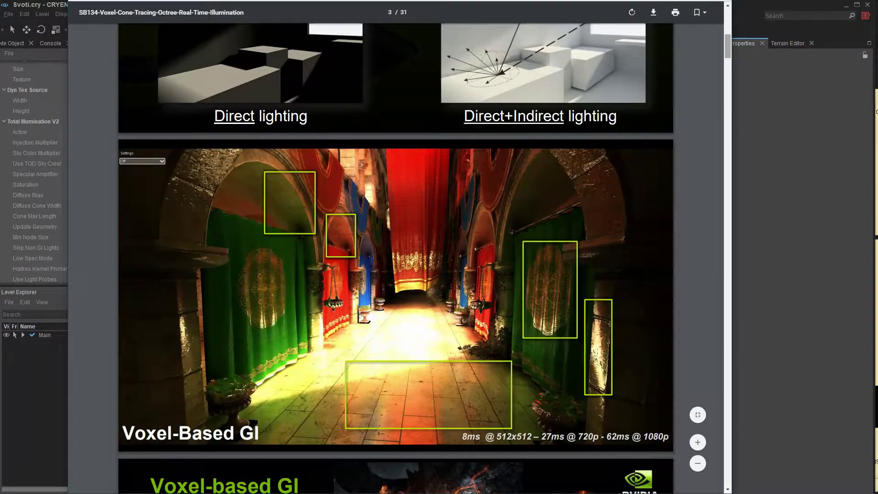
pyautogui.scroll(-1, 395, 259)
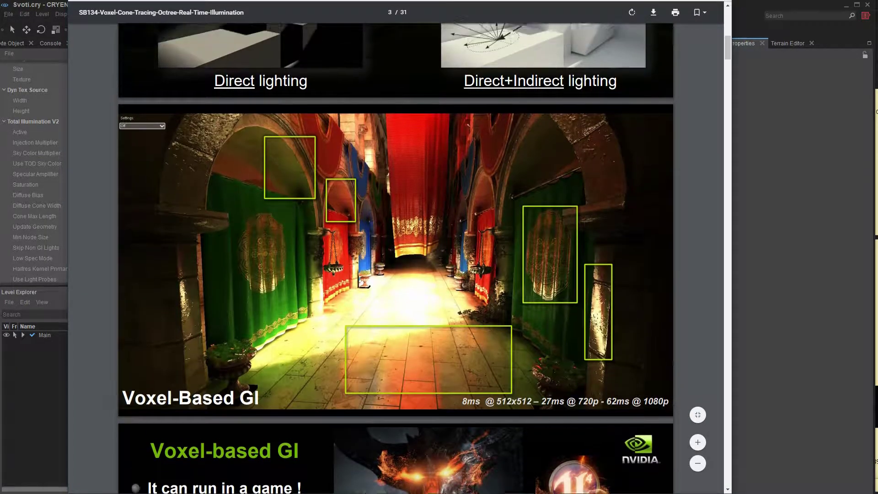
pyautogui.scroll(1, 396, 259)
pyautogui.scroll(-4, 395, 258)
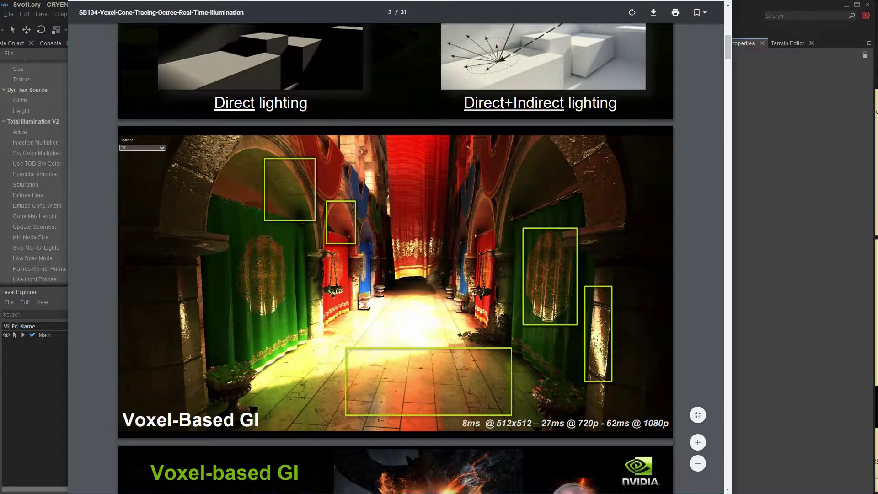
pyautogui.scroll(1, 396, 259)
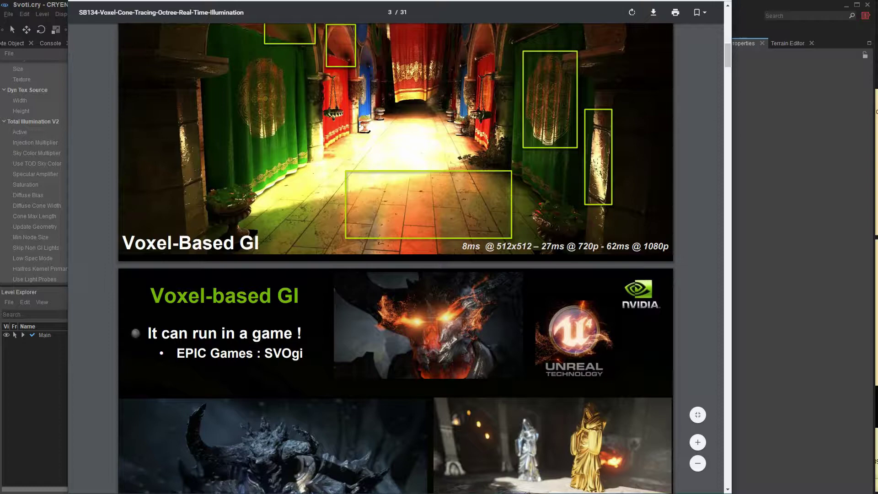
# Study the Voxel-based GI slide about the Epic Games SVOgi example and its game images.
pyautogui.scroll(-3, 396, 259)
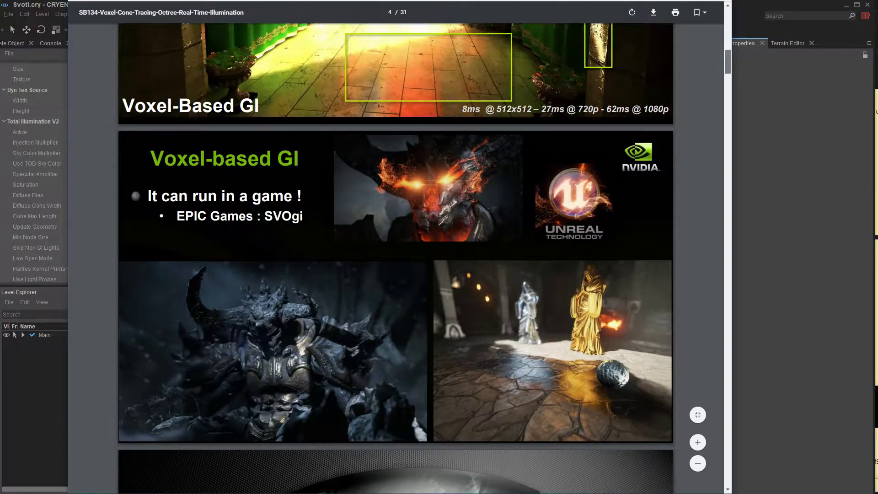
pyautogui.scroll(-2, 396, 259)
pyautogui.scroll(4, 395, 259)
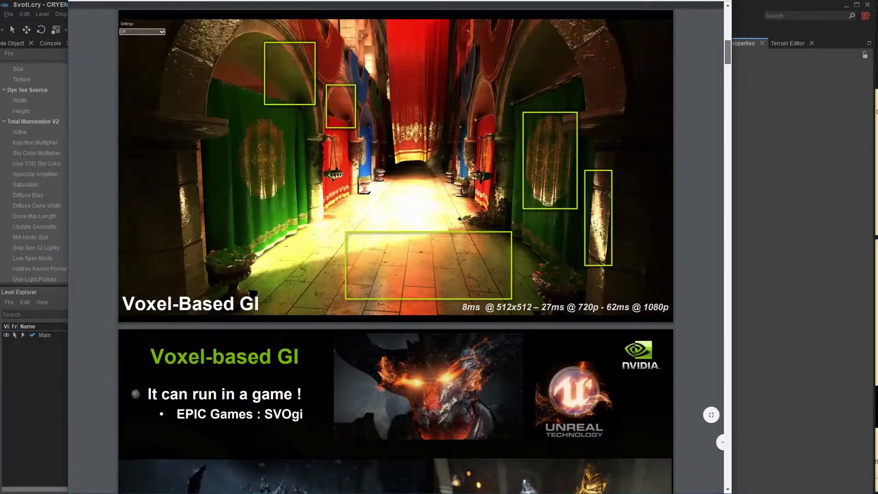
pyautogui.scroll(-3, 396, 258)
pyautogui.scroll(-4, 396, 258)
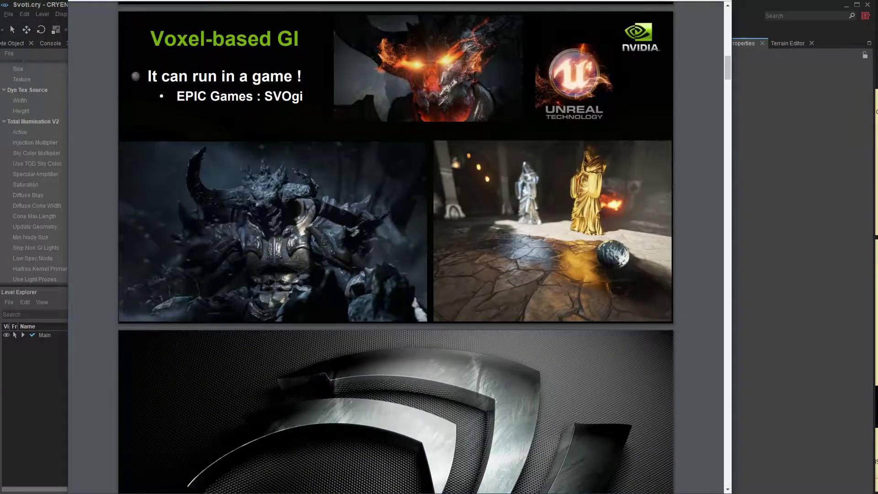
pyautogui.scroll(1, 395, 258)
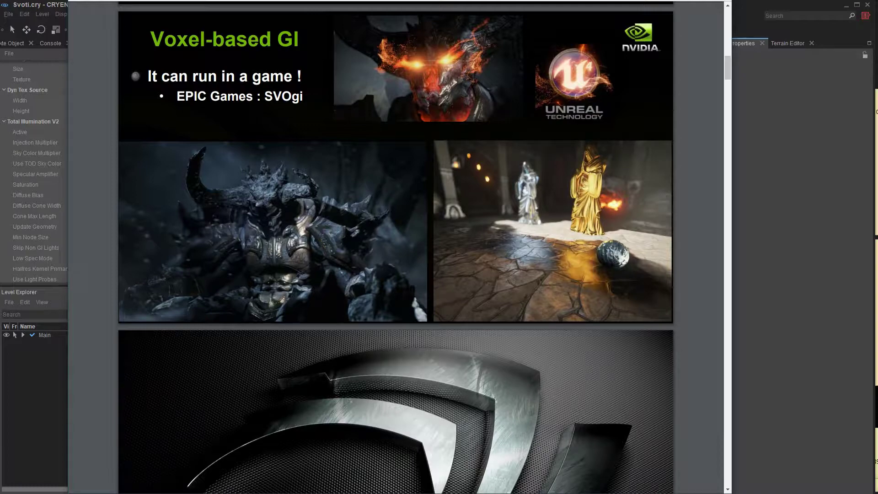
pyautogui.scroll(-1, 395, 259)
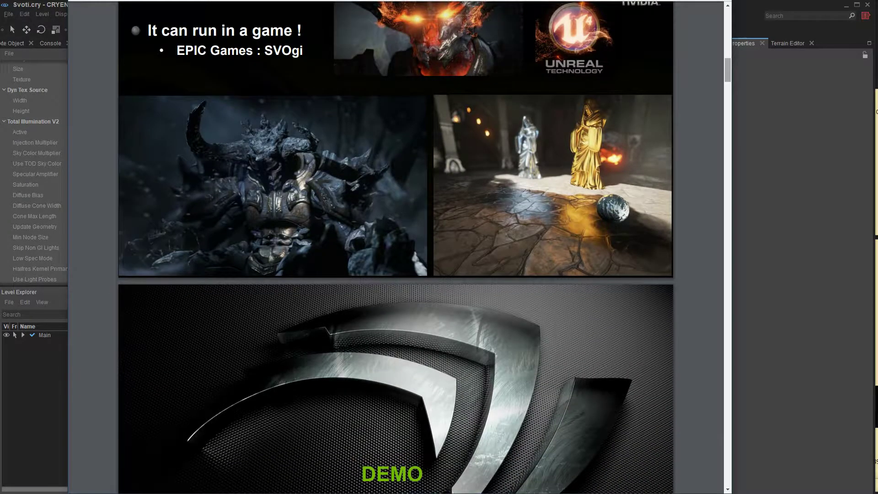
pyautogui.scroll(2, 395, 259)
pyautogui.scroll(-2, 396, 259)
pyautogui.scroll(1, 396, 259)
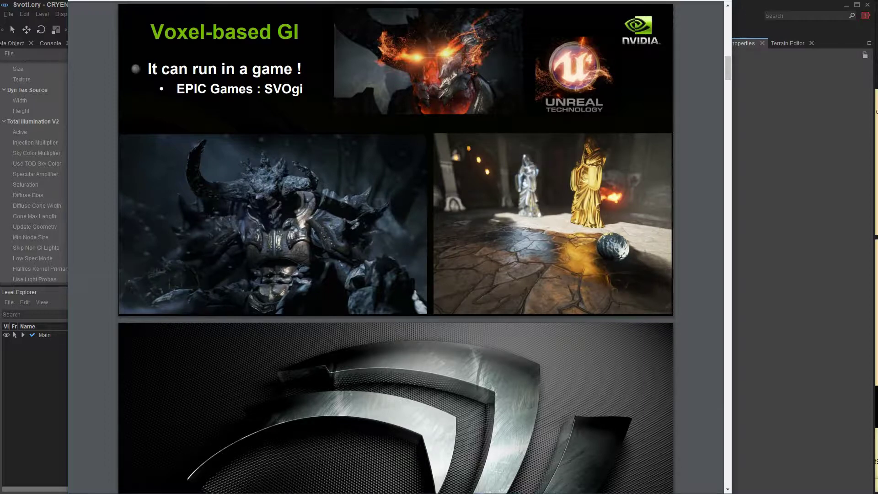
pyautogui.scroll(-1, 395, 259)
pyautogui.scroll(2, 396, 258)
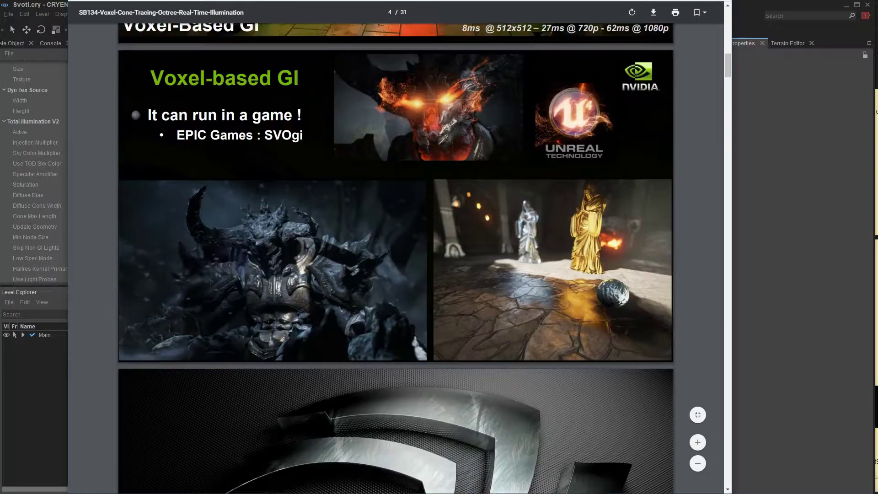
pyautogui.scroll(-2, 396, 259)
pyautogui.scroll(1, 396, 258)
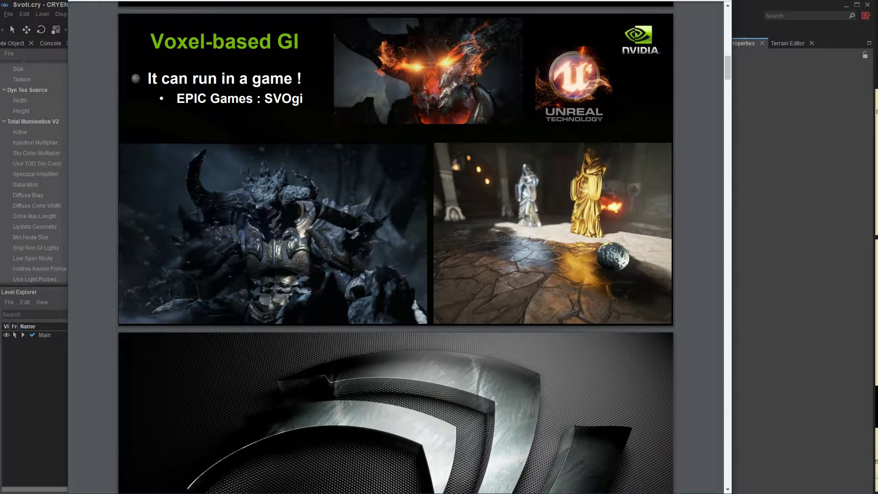
pyautogui.scroll(2, 396, 248)
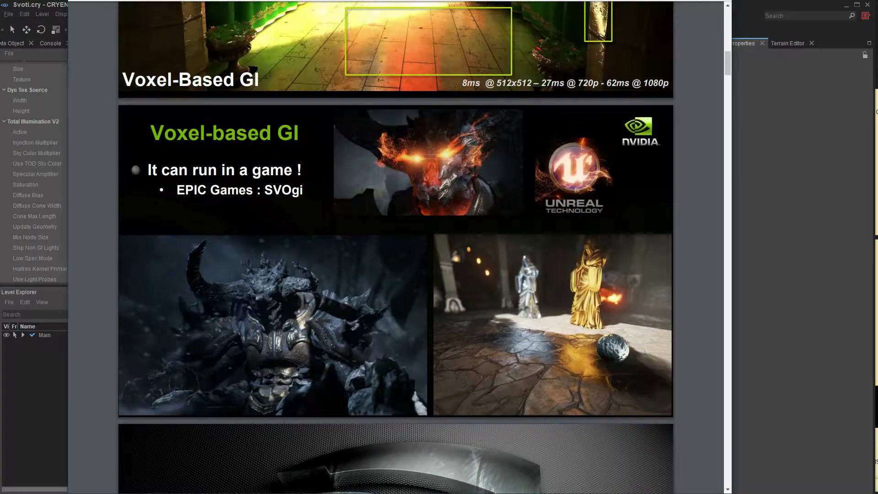
pyautogui.scroll(1, 396, 247)
pyautogui.scroll(2, 396, 247)
pyautogui.scroll(-5, 396, 247)
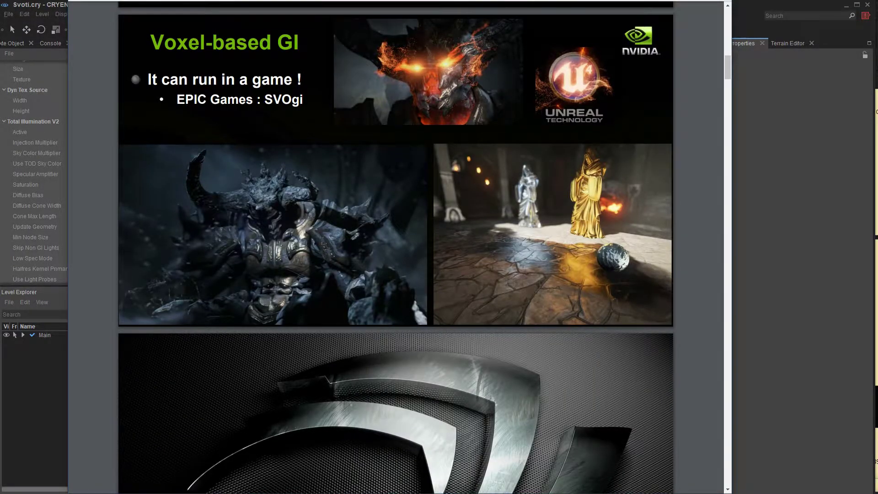
pyautogui.scroll(4, 396, 247)
pyautogui.scroll(-3, 395, 247)
pyautogui.scroll(-3, 396, 247)
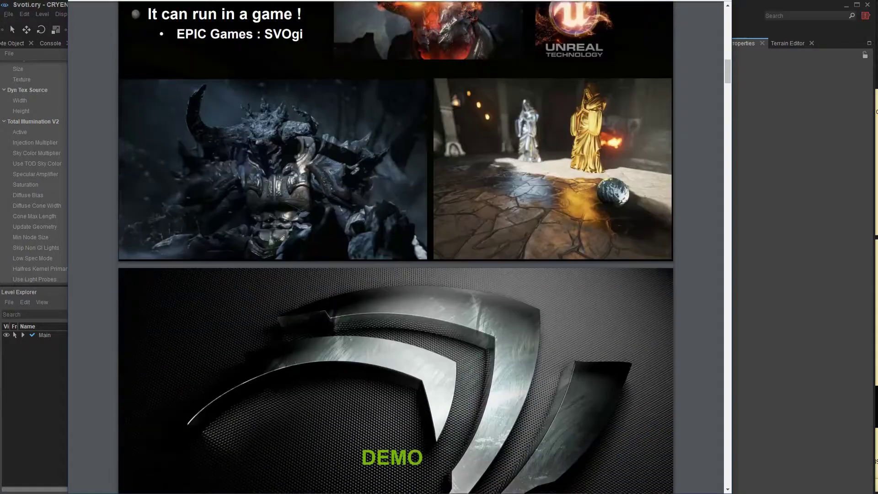
# Go past the DEMO slide to the Sparse Voxel Octree slide and view its detailed geometry rendering examples.
pyautogui.scroll(-6, 395, 247)
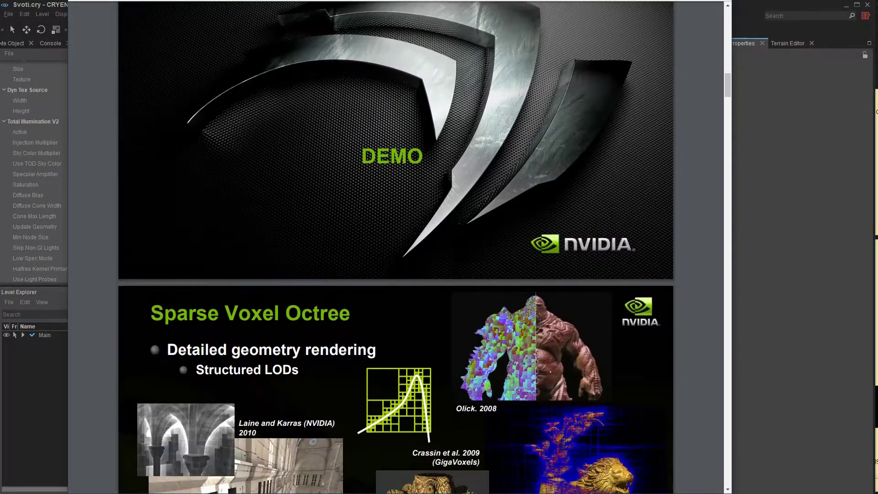
pyautogui.scroll(-2, 396, 247)
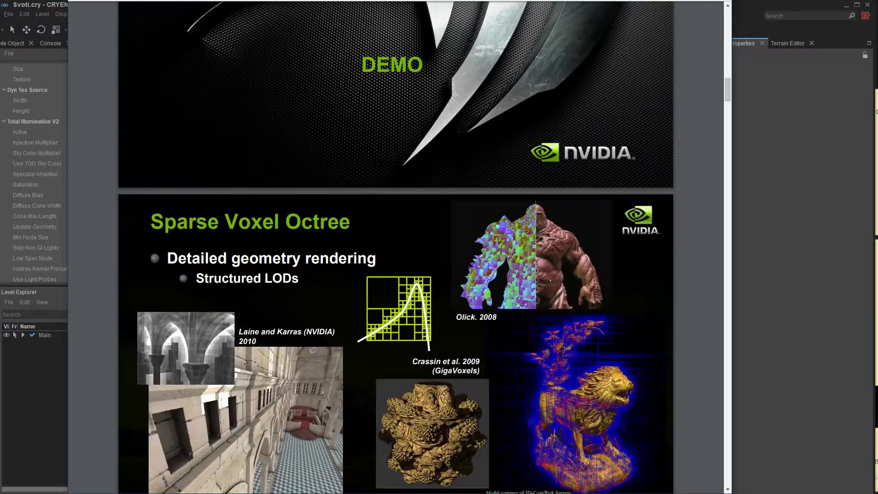
pyautogui.scroll(-1, 396, 247)
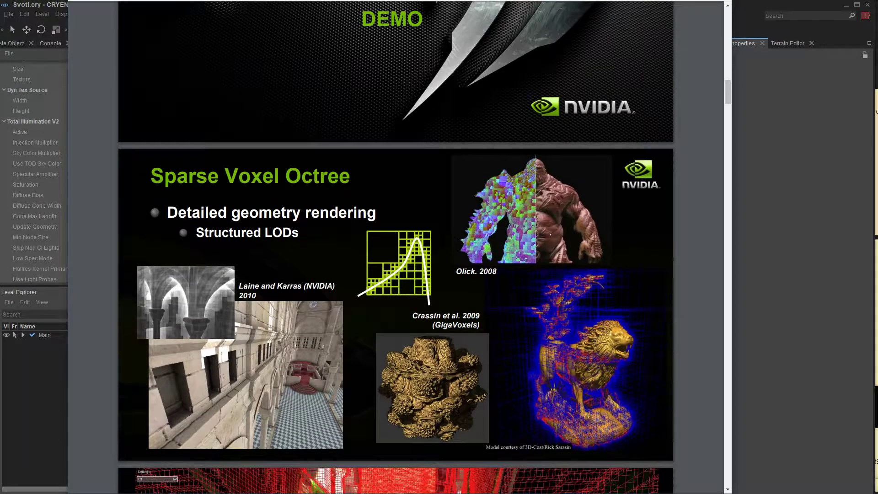
# Study the Sparse Voxel Octree slide and preview the red voxel wireframe scene on the slide after it.
pyautogui.scroll(-2, 396, 247)
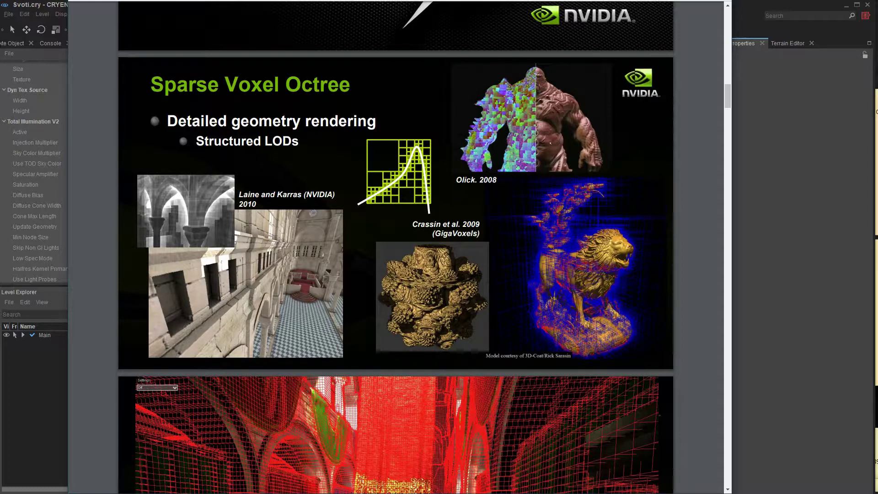
pyautogui.scroll(-1, 396, 247)
pyautogui.scroll(1, 396, 247)
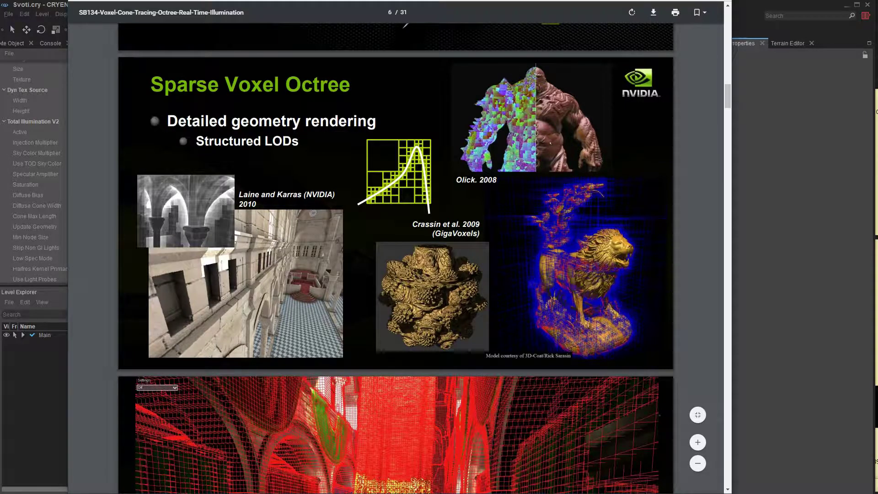
pyautogui.scroll(-3, 396, 257)
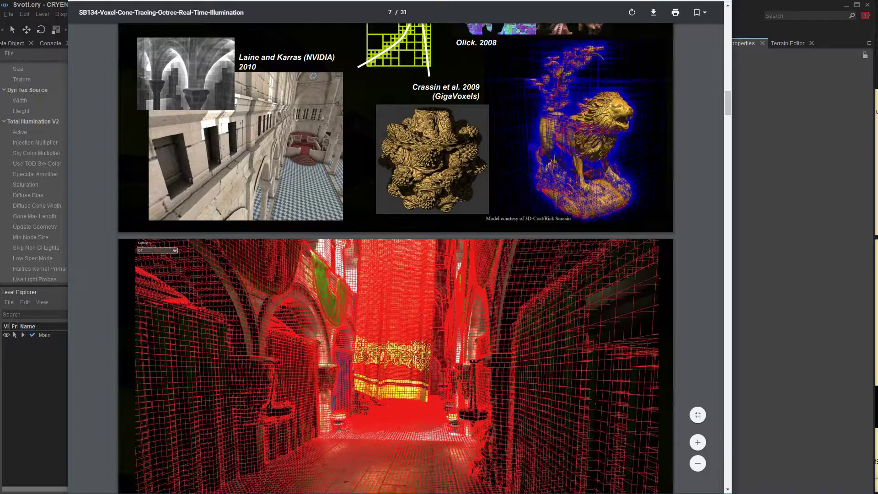
pyautogui.scroll(-1, 396, 256)
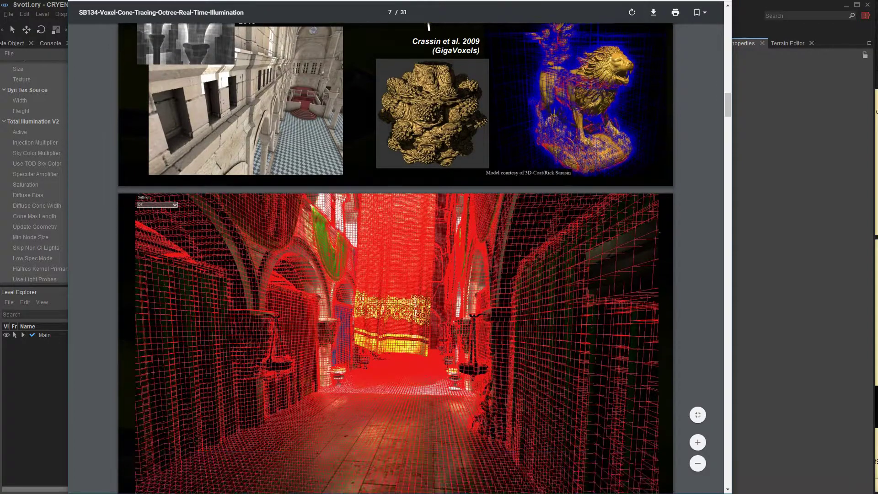
pyautogui.scroll(4, 396, 256)
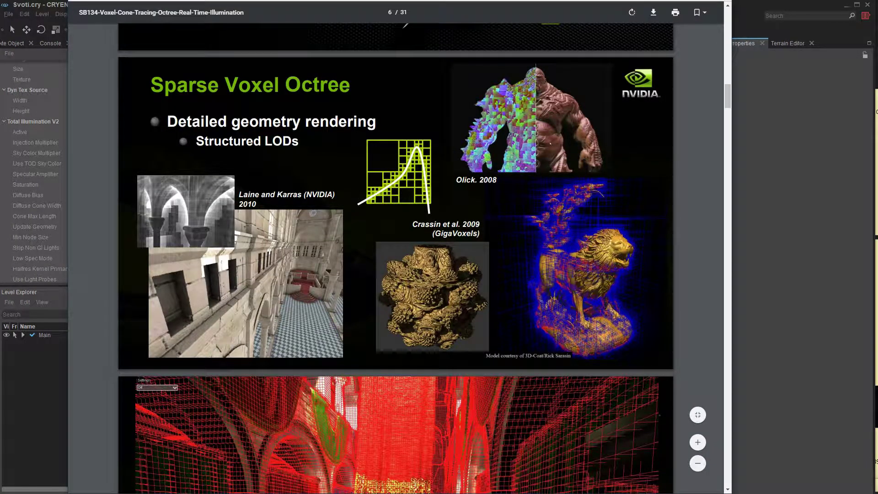
# Compare the Sparse Voxel Octree slide's Structured LODs diagram and rendered models with the wireframe scene below them.
pyautogui.scroll(-2, 396, 256)
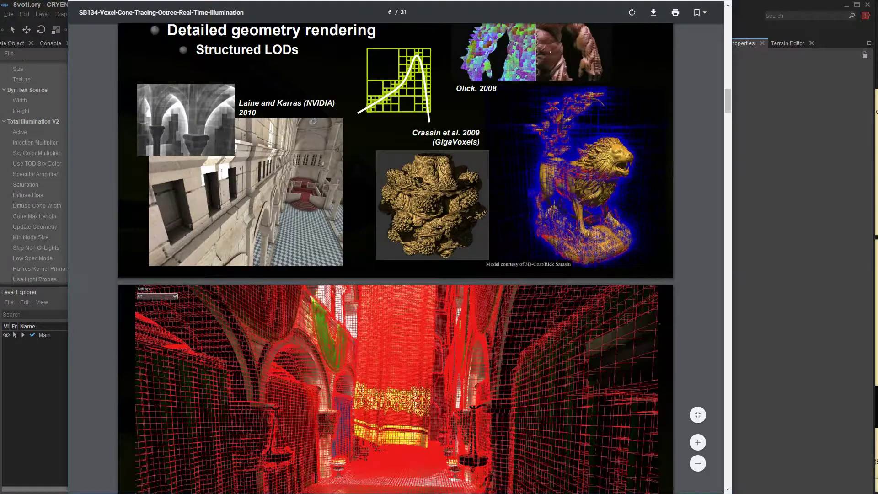
pyautogui.scroll(1, 396, 256)
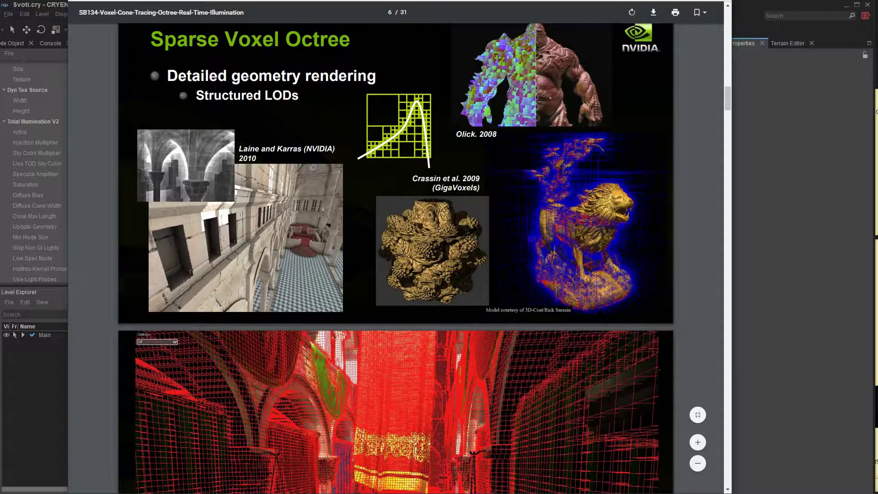
pyautogui.scroll(1, 396, 256)
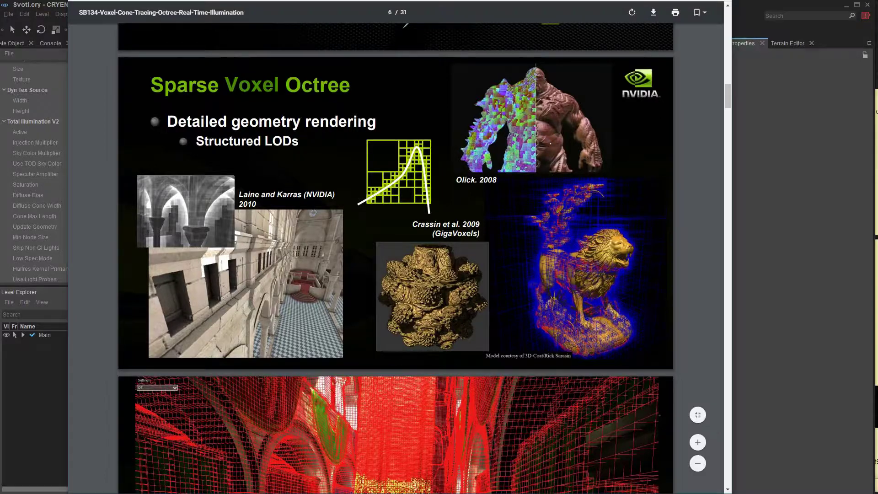
pyautogui.scroll(-1, 396, 256)
pyautogui.scroll(-1, 395, 256)
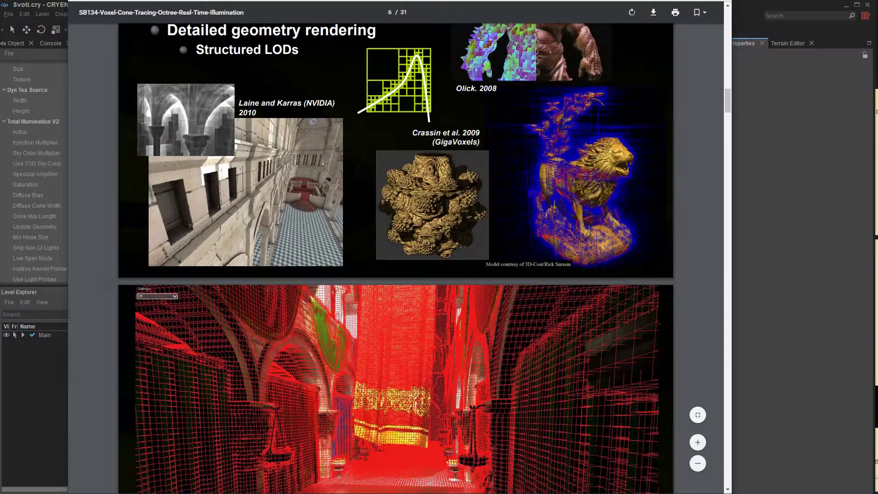
pyautogui.scroll(2, 395, 257)
pyautogui.scroll(-1, 396, 256)
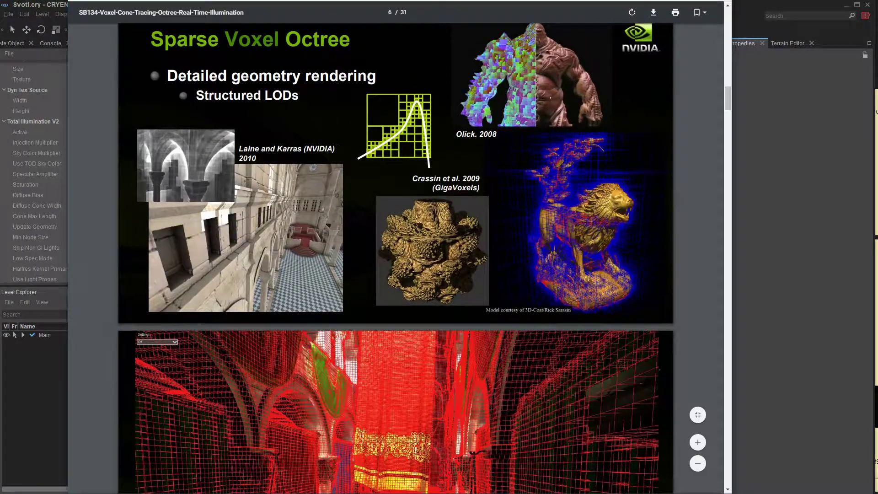
pyautogui.scroll(2, 396, 257)
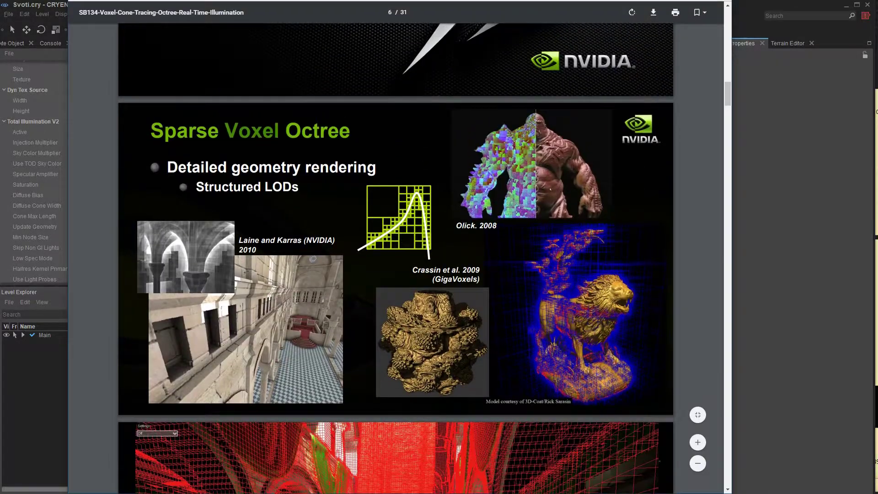
pyautogui.scroll(-4, 396, 256)
pyautogui.scroll(4, 396, 256)
pyautogui.scroll(-3, 395, 257)
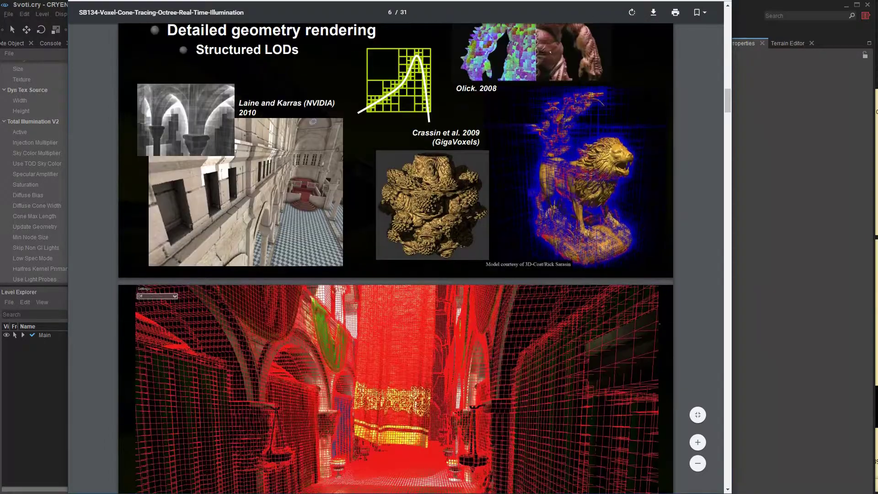
pyautogui.scroll(3, 396, 256)
# Examine the full red voxel grid over the arched hall on slide 7 of the PDF.
pyautogui.scroll(-5, 396, 256)
pyautogui.scroll(-3, 395, 257)
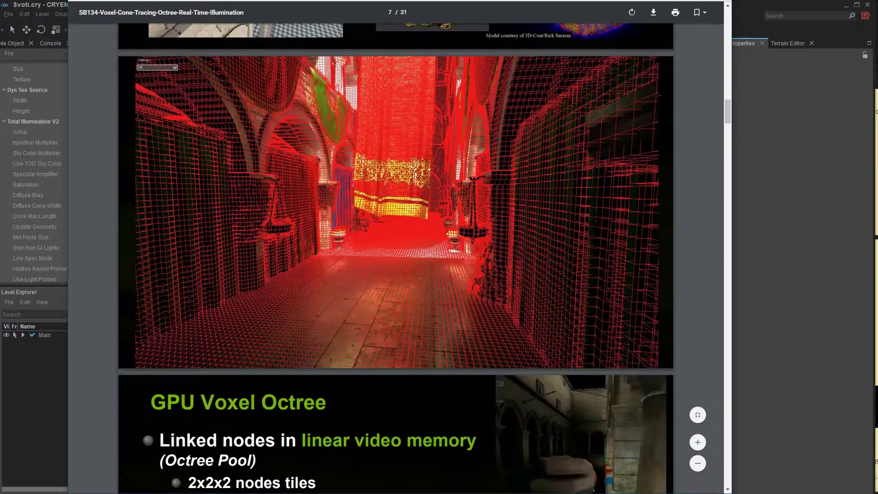
pyautogui.scroll(1, 396, 256)
pyautogui.scroll(-2, 396, 256)
pyautogui.scroll(-3, 395, 256)
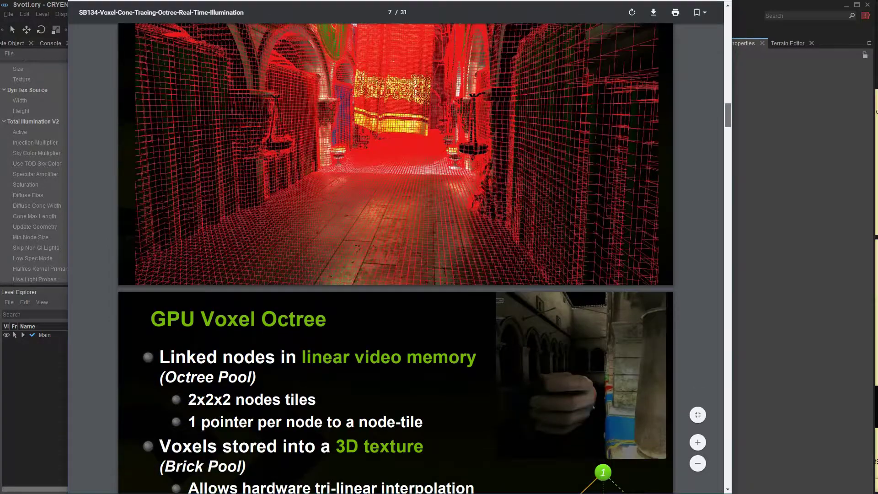
pyautogui.scroll(4, 396, 256)
pyautogui.scroll(1, 395, 257)
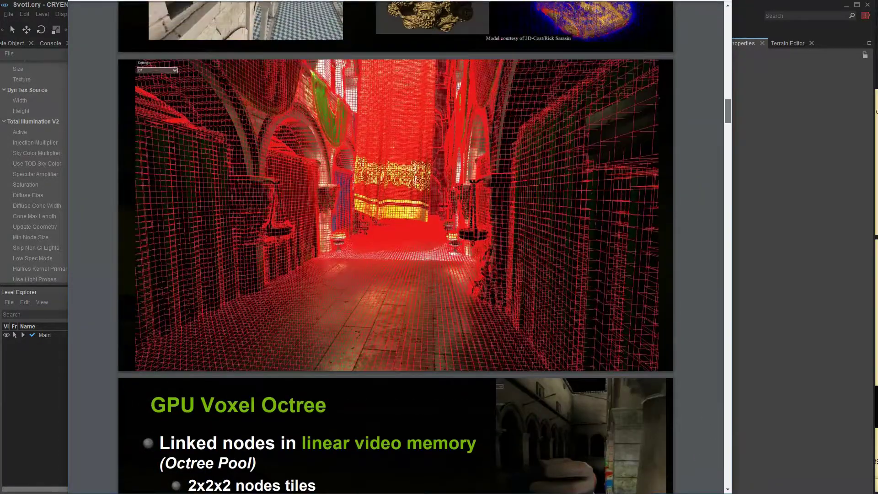
pyautogui.scroll(-1, 395, 256)
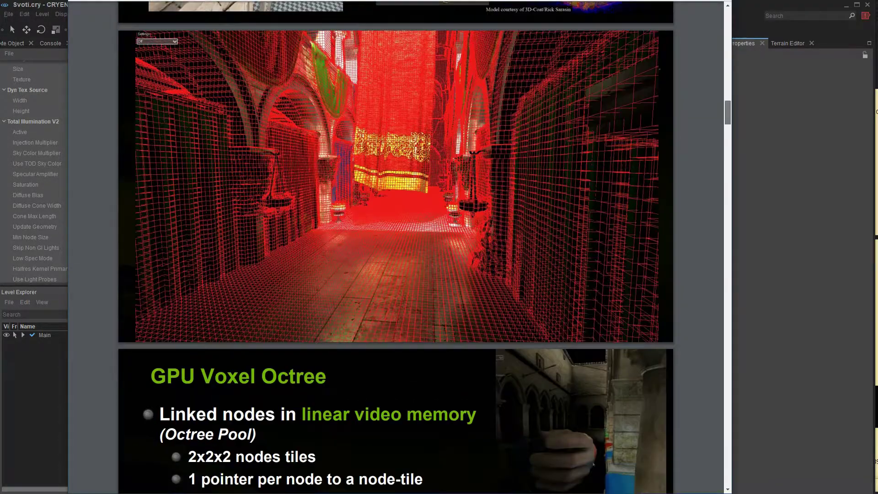
# Skim ahead to the Voxel cone tracing slide, then go back to the GPU Voxel Octree slide and view its octree and brick pool diagrams.
pyautogui.scroll(-20, 396, 256)
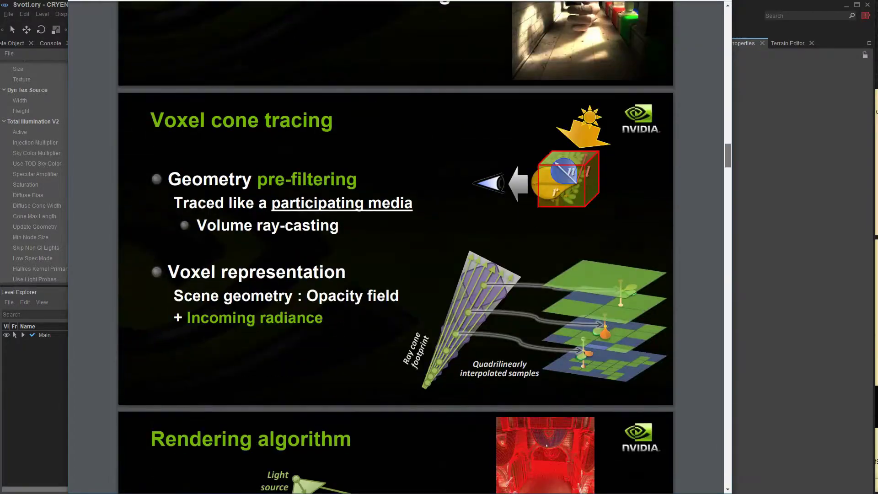
pyautogui.moveTo(728, 147)
pyautogui.mouseDown()
pyautogui.moveTo(728, 138)
pyautogui.moveTo(728, 175)
pyautogui.moveTo(728, 149)
pyautogui.mouseUp()
pyautogui.scroll(17, 396, 257)
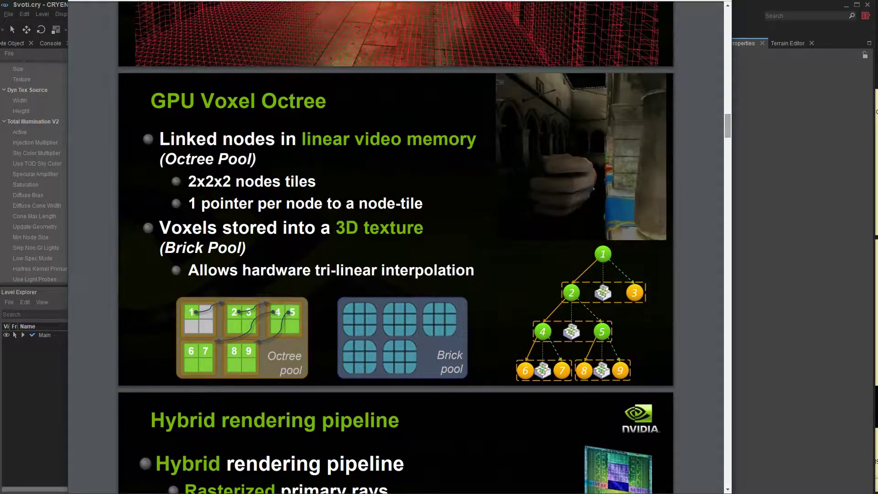
pyautogui.scroll(1, 396, 256)
pyautogui.scroll(2, 396, 256)
pyautogui.scroll(-5, 396, 256)
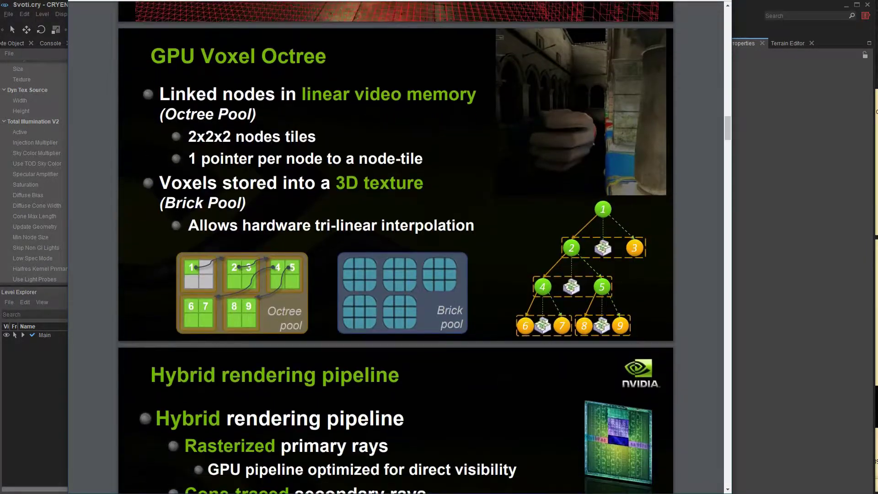
pyautogui.scroll(-2, 396, 256)
# Return to the red voxel wireframe slide and inspect how the grid covers the hall's floor, walls and curtains.
pyautogui.moveTo(728, 133); pyautogui.dragTo(728, 105)
pyautogui.scroll(-4, 396, 257)
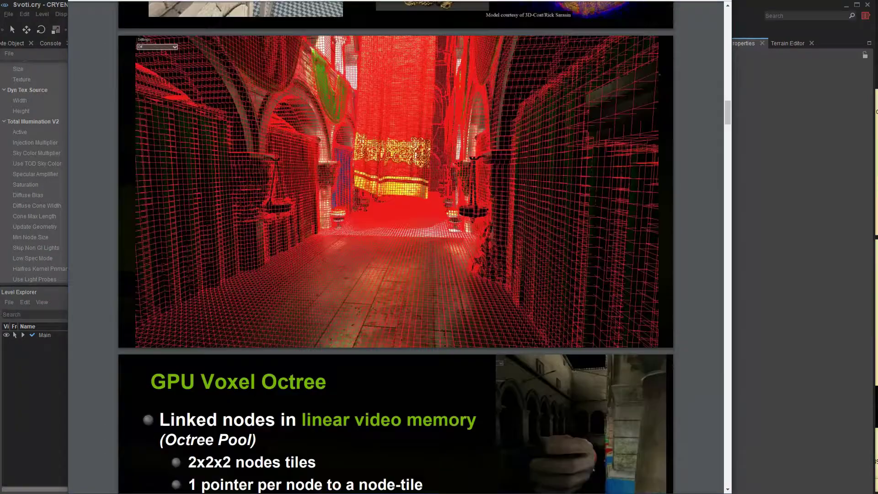
pyautogui.scroll(-7, 396, 256)
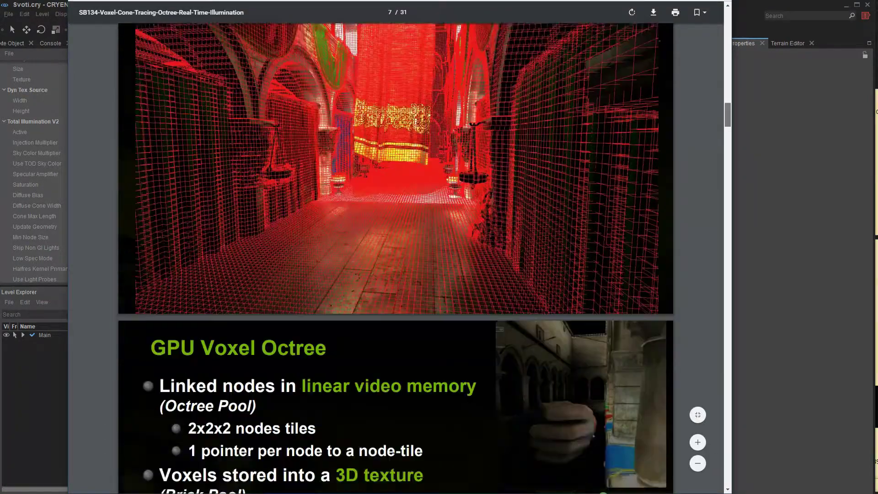
pyautogui.scroll(20, 396, 256)
pyautogui.scroll(-4, 396, 257)
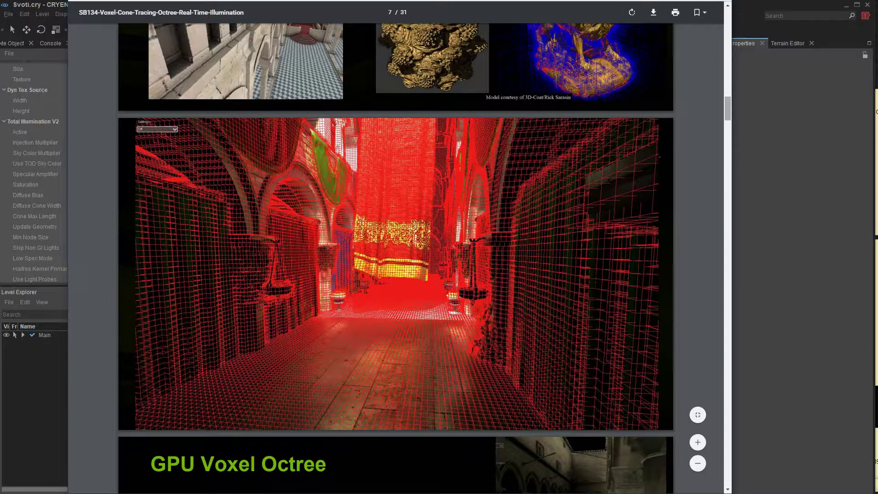
pyautogui.moveTo(728, 109); pyautogui.dragTo(728, 109)
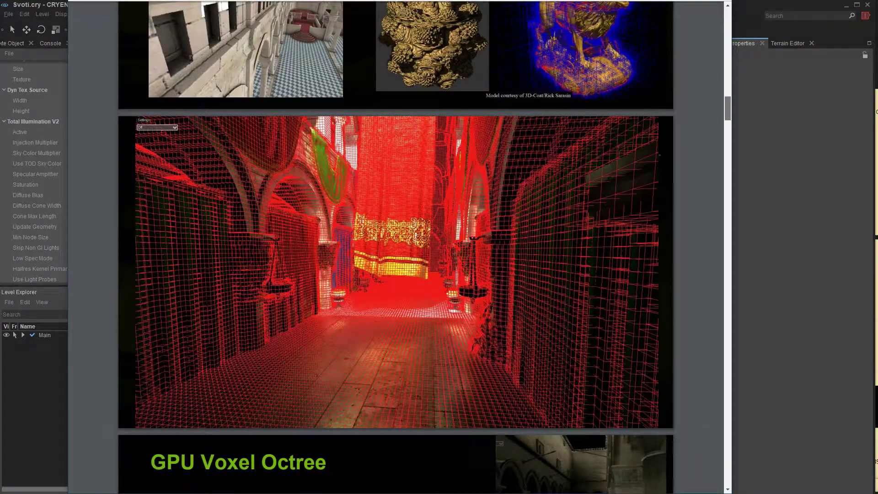
pyautogui.scroll(-2, 396, 275)
pyautogui.scroll(1, 396, 274)
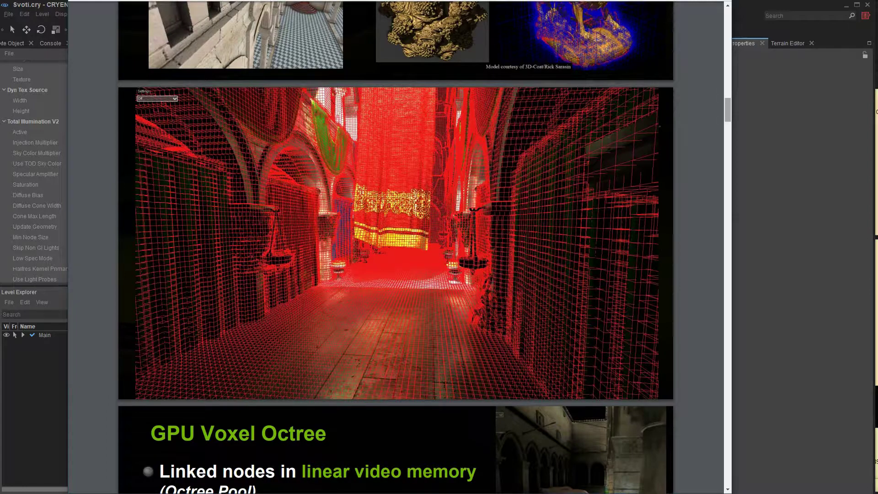
# Go past the GPU Voxel Octree slide to the first Indirect diffuse slide and examine the light bouncing through the stone arcade.
pyautogui.scroll(-6, 396, 256)
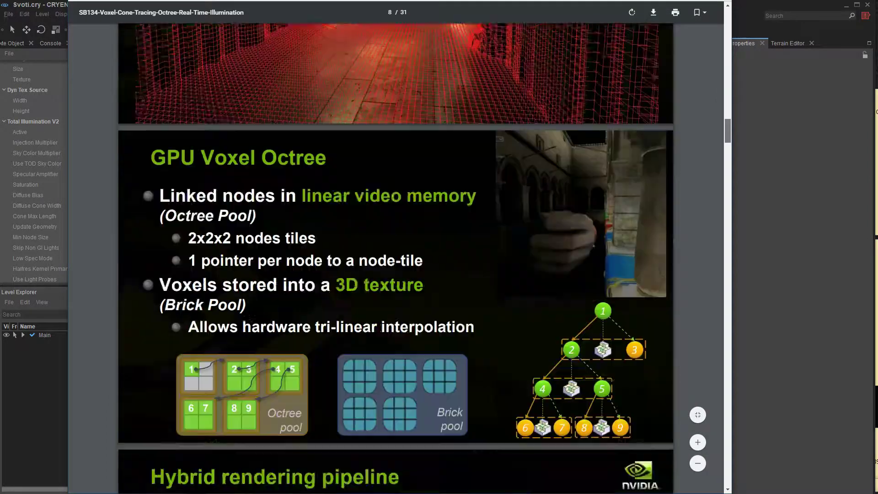
pyautogui.scroll(-20, 595, 353)
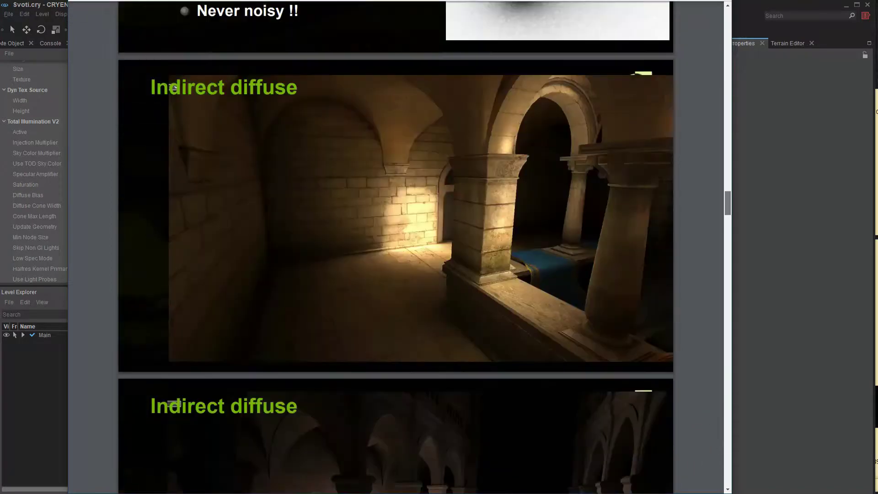
pyautogui.scroll(3, 595, 353)
pyautogui.scroll(-2, 595, 352)
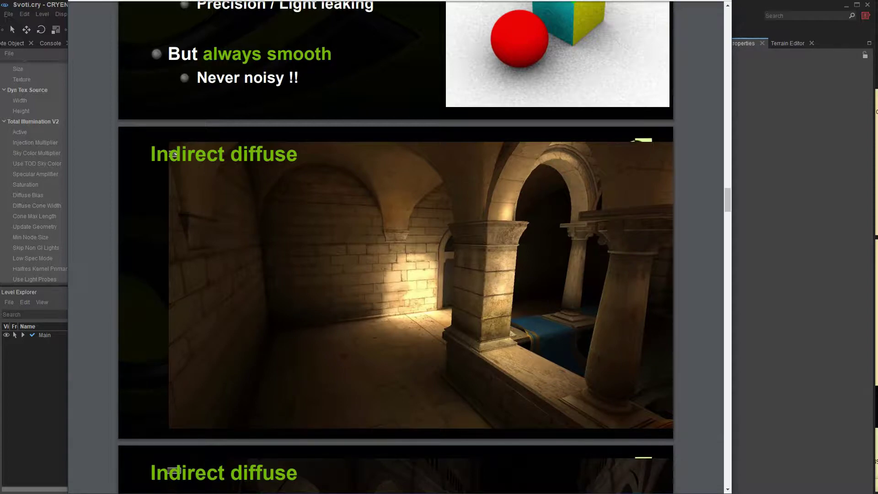
pyautogui.scroll(-1, 595, 353)
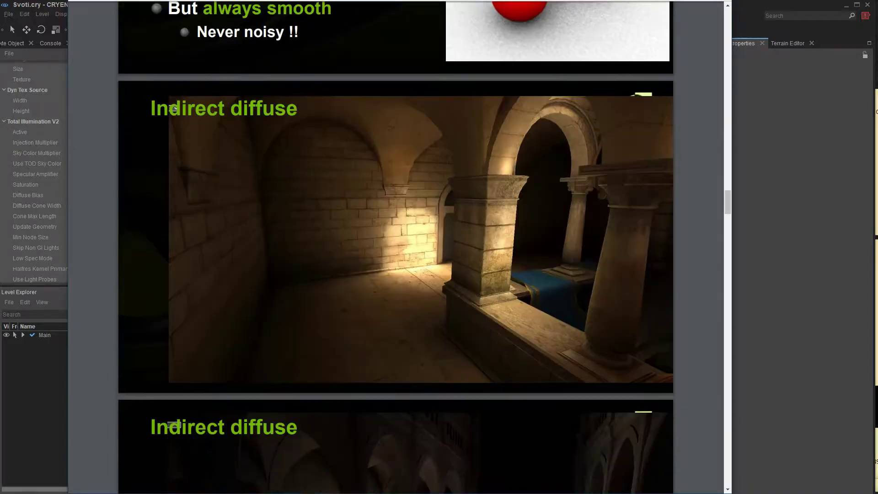
pyautogui.scroll(1, 595, 353)
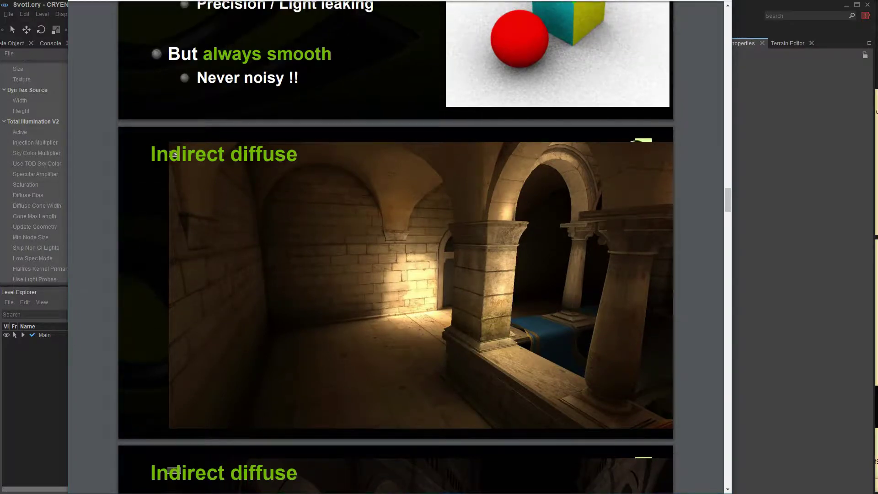
pyautogui.scroll(-2, 396, 248)
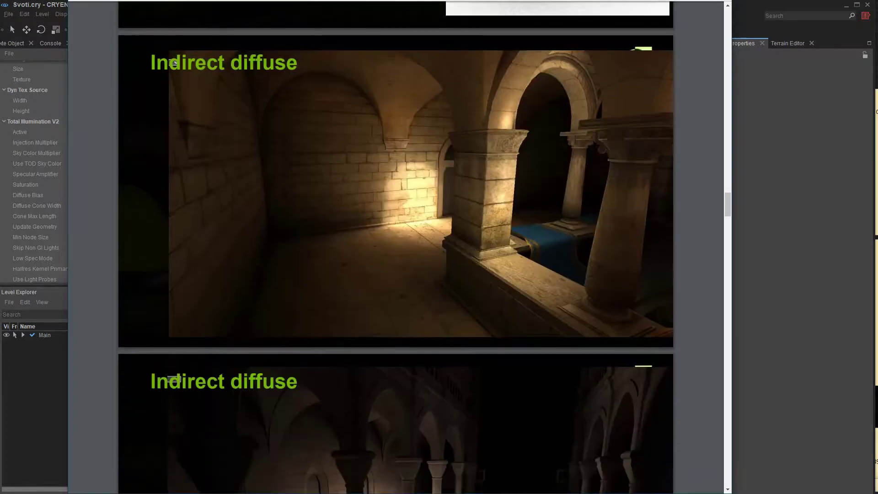
pyautogui.scroll(2, 396, 247)
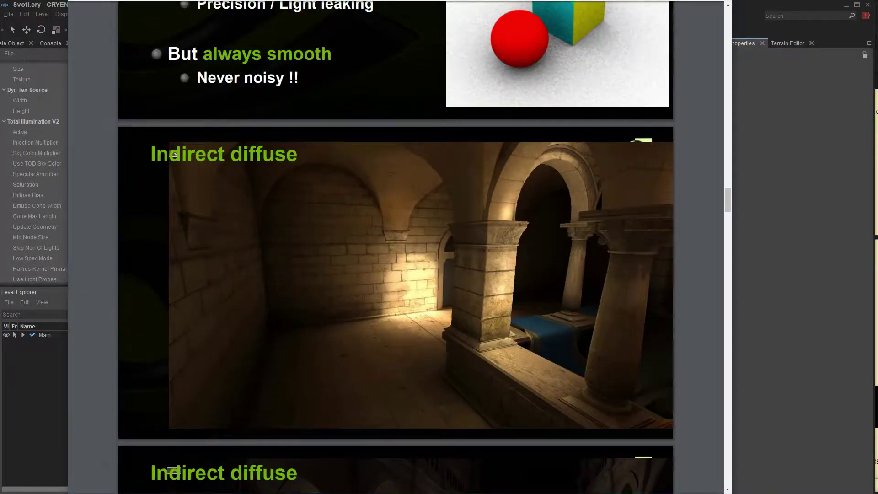
# Compare the sunlit arcade on the first Indirect diffuse slide with the dark columned hall on the second.
pyautogui.scroll(-2, 396, 247)
pyautogui.scroll(2, 396, 247)
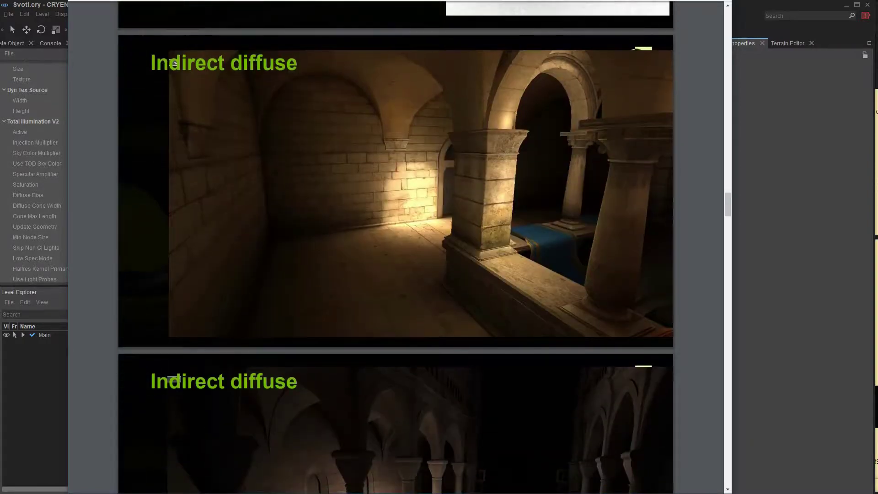
pyautogui.scroll(1, 396, 247)
pyautogui.moveTo(728, 203); pyautogui.dragTo(728, 203)
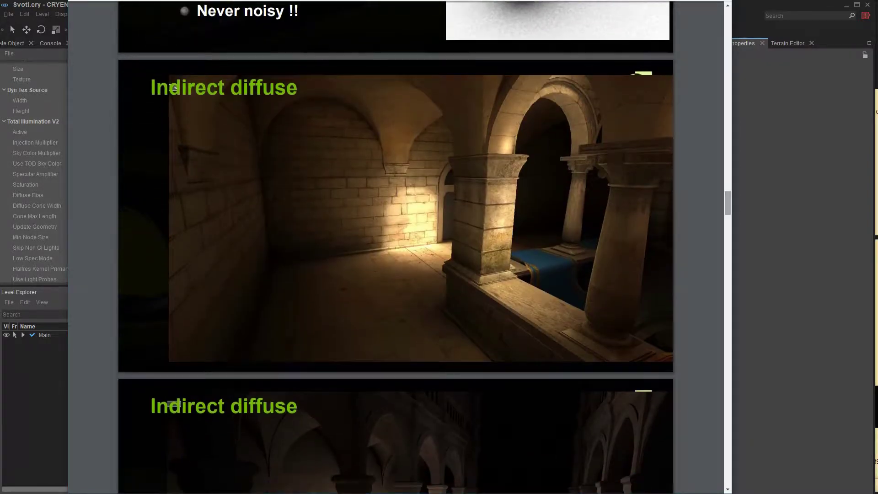
pyautogui.scroll(-3, 396, 248)
pyautogui.scroll(-2, 396, 247)
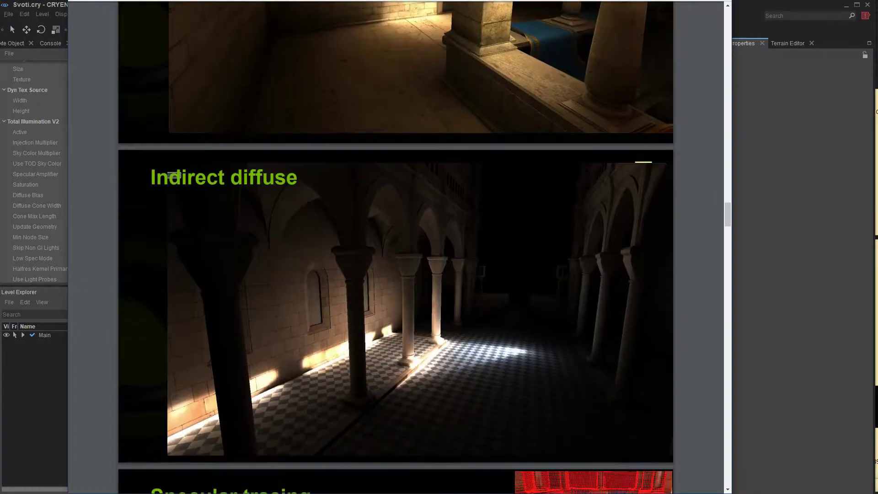
pyautogui.scroll(4, 396, 247)
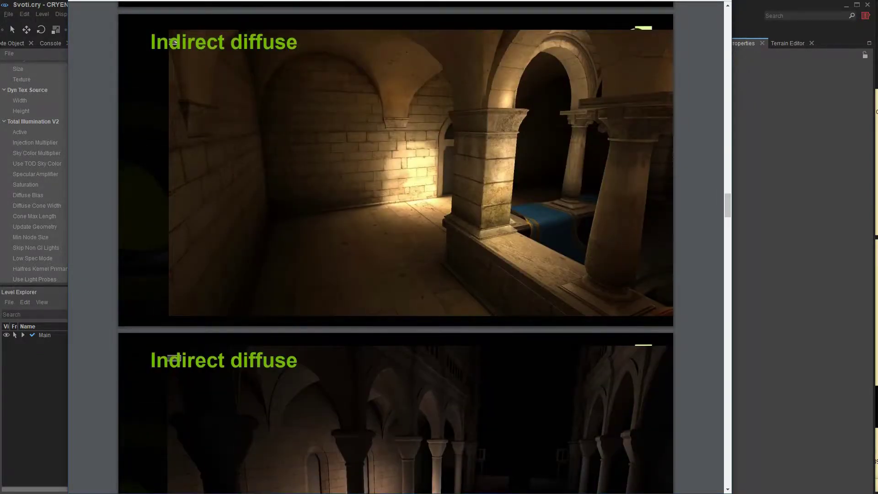
# Re-examine the light falloff on the first Indirect diffuse slide and continue to the columned hall with the checkered floor.
pyautogui.scroll(-2, 396, 247)
pyautogui.scroll(3, 396, 247)
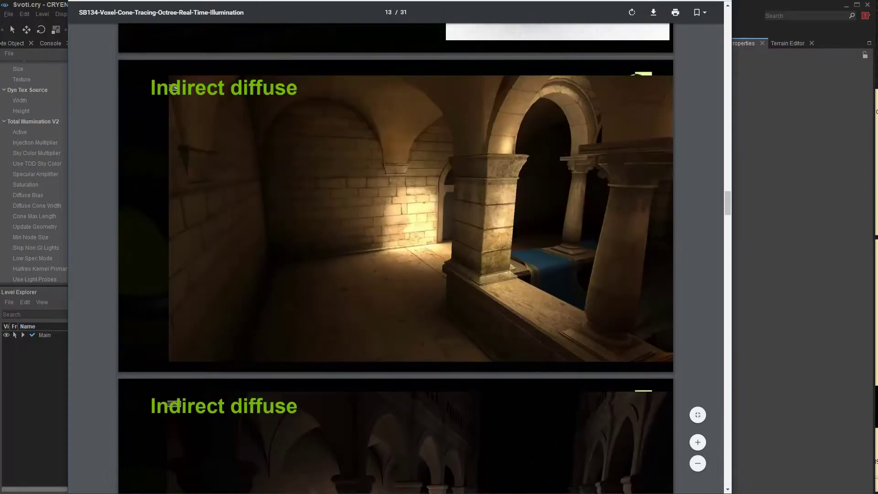
pyautogui.scroll(-2, 396, 247)
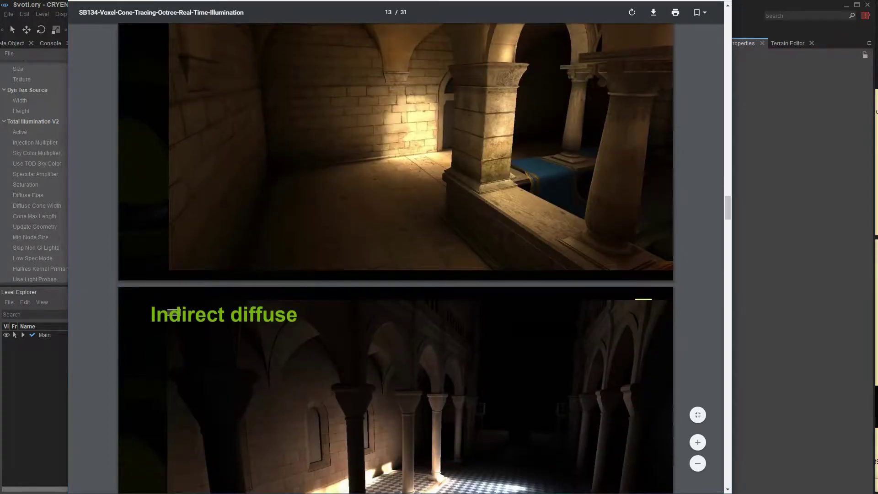
pyautogui.scroll(-4, 595, 468)
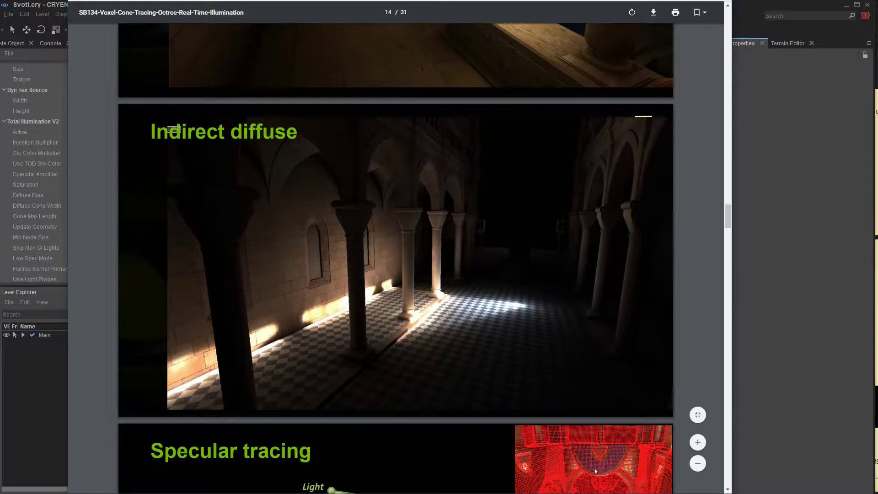
# Go past the Specular tracing diagram and view the Indirect specular slides of the glossy corridor and the curtained hall.
pyautogui.scroll(-14, 395, 258)
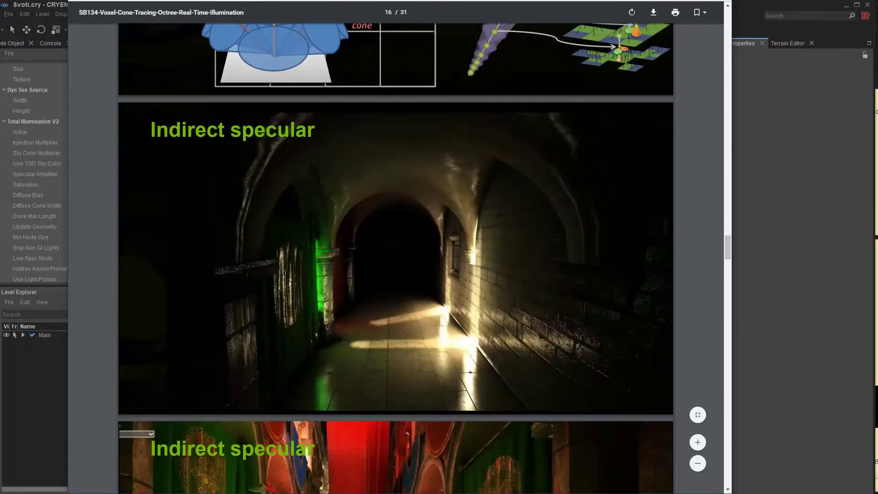
pyautogui.scroll(7, 396, 258)
pyautogui.scroll(-10, 396, 258)
pyautogui.scroll(3, 395, 258)
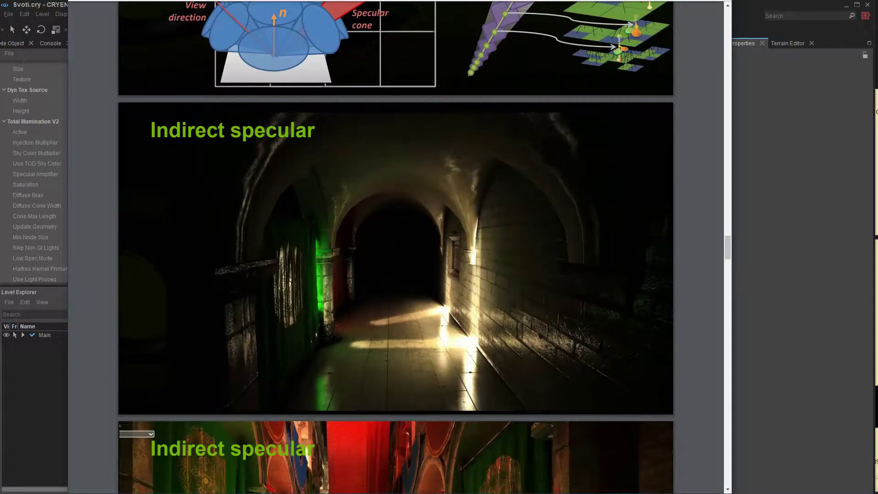
pyautogui.scroll(-12, 377, 261)
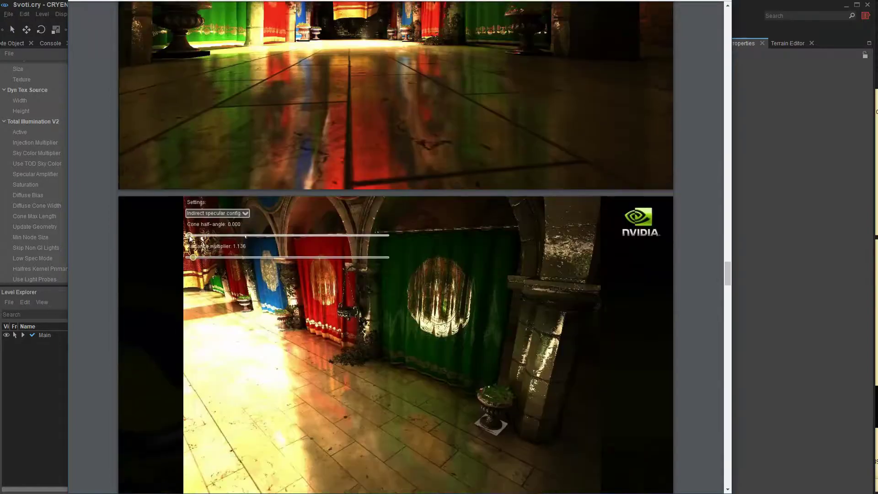
pyautogui.scroll(4, 377, 261)
# Switch to the Photos viewer, enlarge its window, and view the sphere lighting animation and the voxelized circle and bunny image.
pyautogui.hotkey('alt', 'Tab')
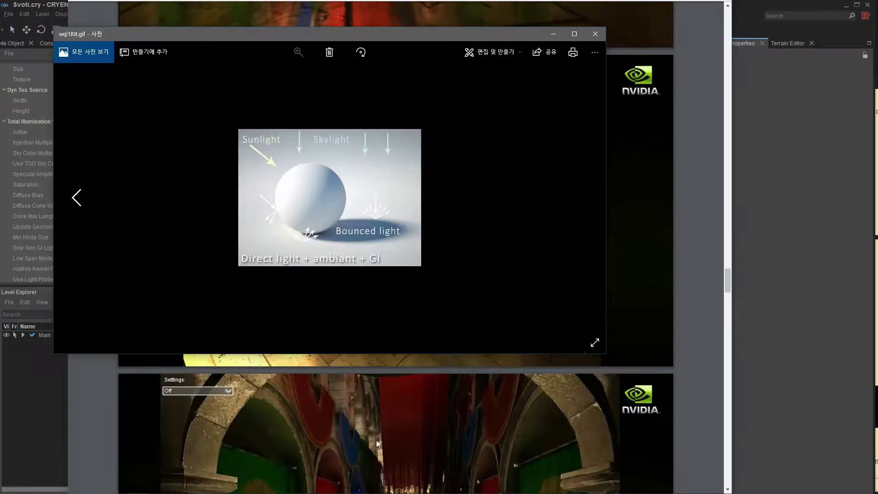
pyautogui.moveTo(609, 356); pyautogui.dragTo(780, 480)
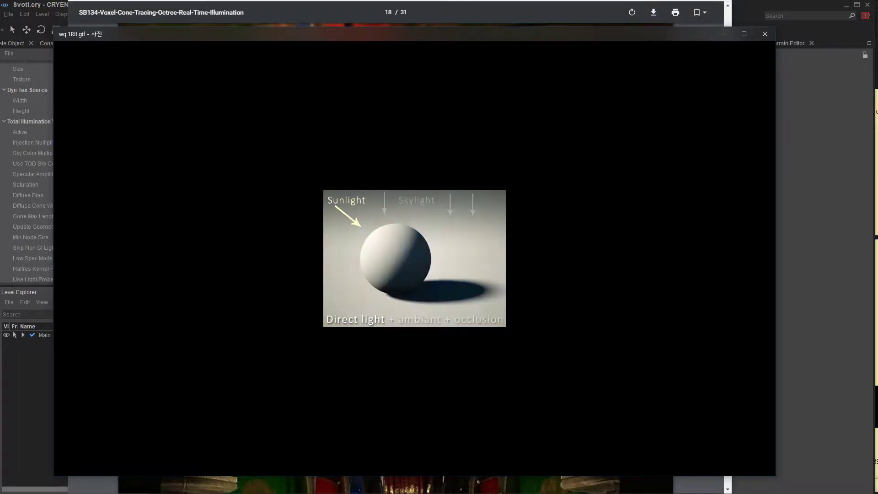
pyautogui.press('Right')
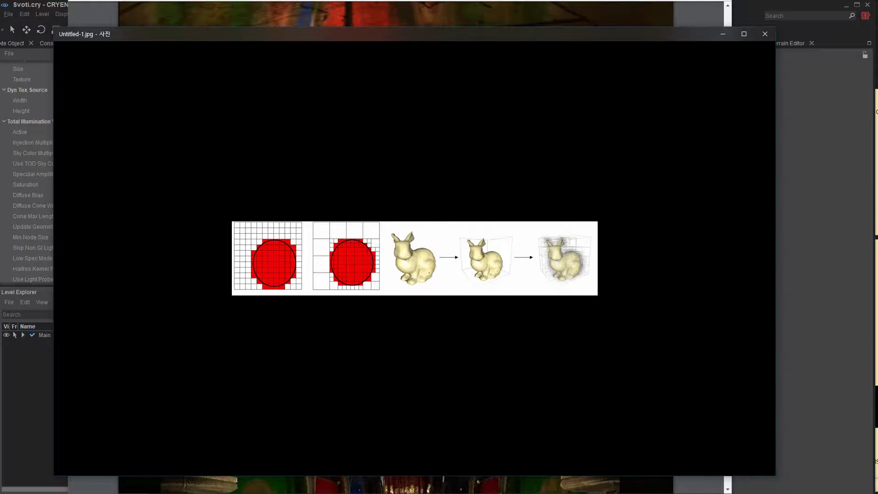
pyautogui.moveTo(481, 35); pyautogui.dragTo(488, 32)
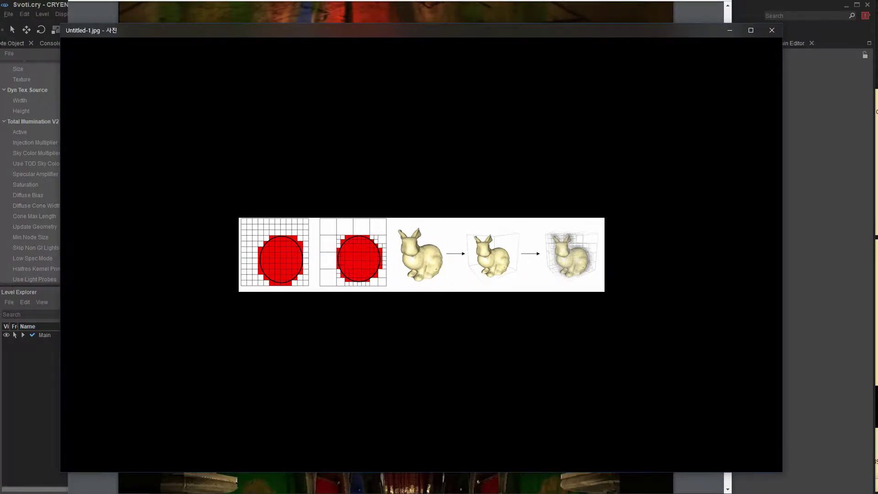
# Compare SVOTI on and off in the Wolcen DevBlog animations of the ruins, village and willow temple, continuing to G4vl58i.gif.
pyautogui.press('Right')
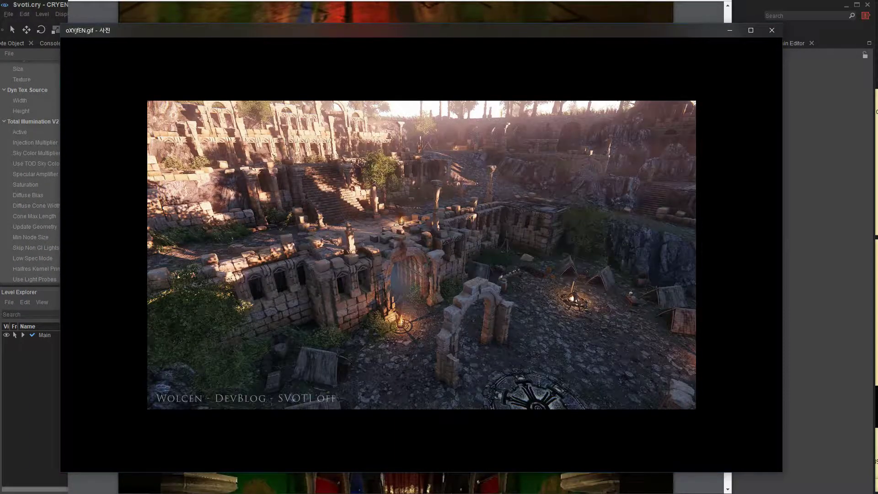
pyautogui.moveTo(488, 31); pyautogui.dragTo(470, 23)
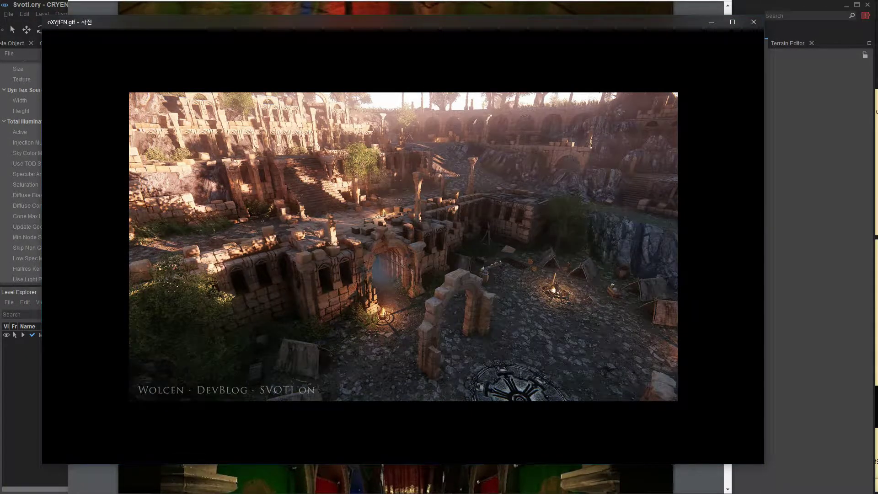
pyautogui.press('Right')
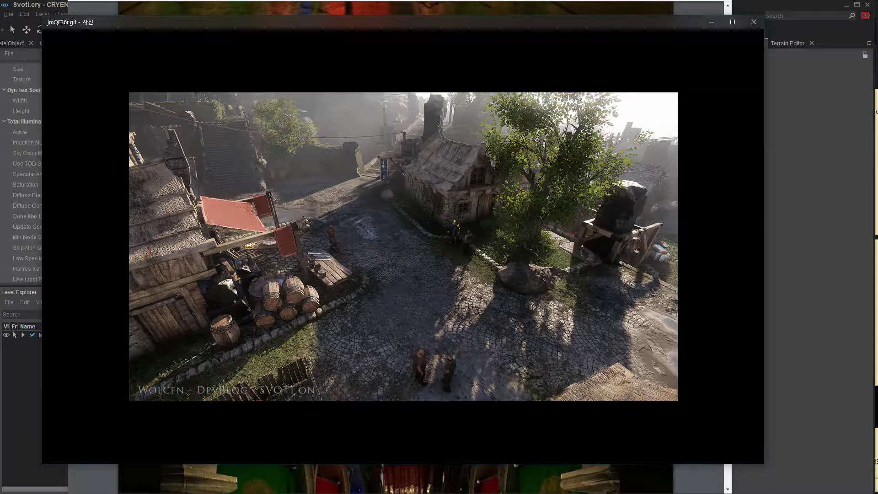
pyautogui.press('Right')
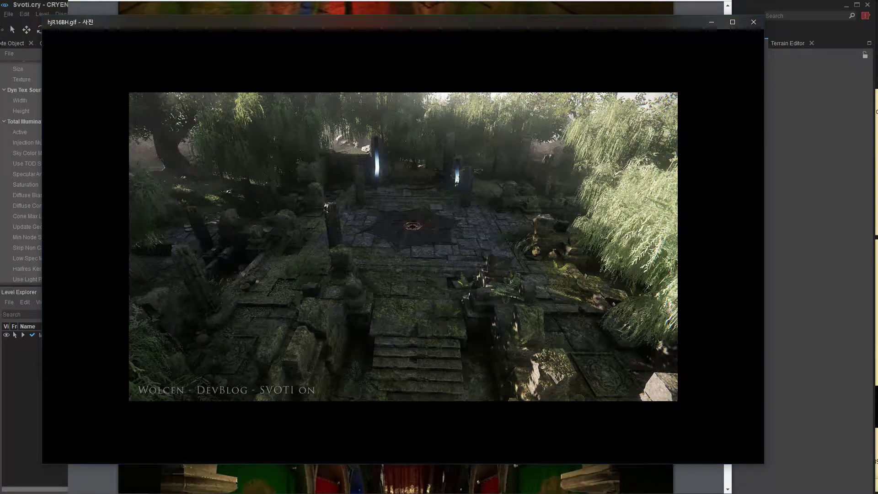
pyautogui.press('Right')
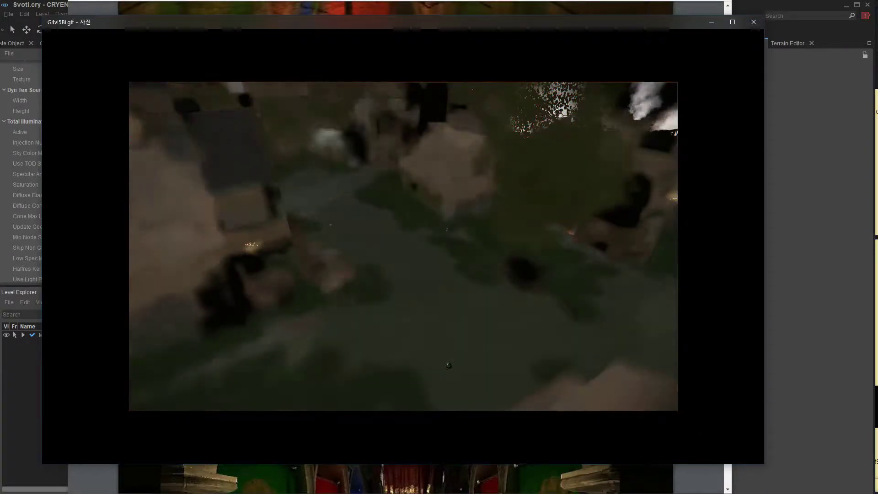
# View the Wolcen forest animation 59SJYVS.gif and close the picture viewer to return to CRYENGINE Sandbox.
pyautogui.press('Right')
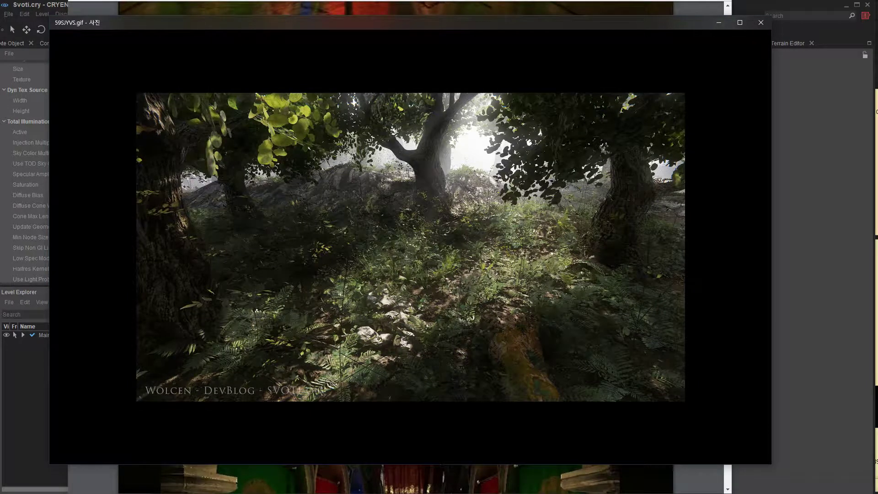
pyautogui.moveTo(502, 27); pyautogui.dragTo(491, 33)
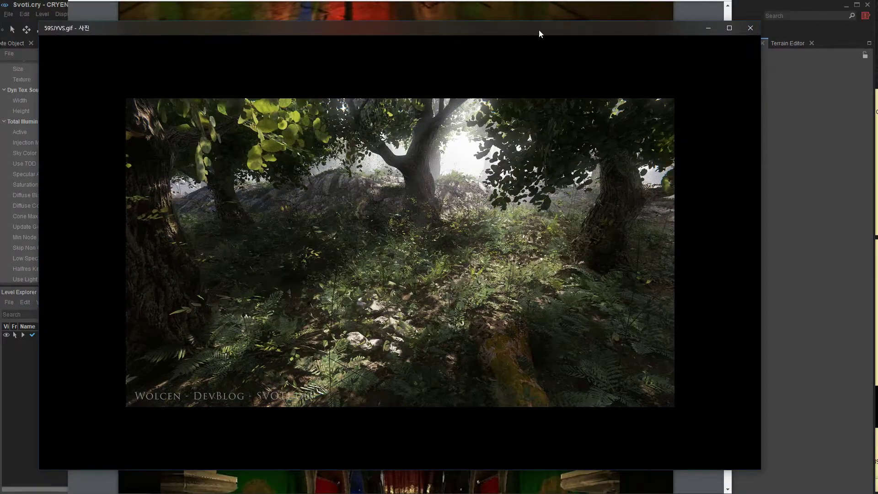
pyautogui.moveTo(539, 29); pyautogui.dragTo(548, 26)
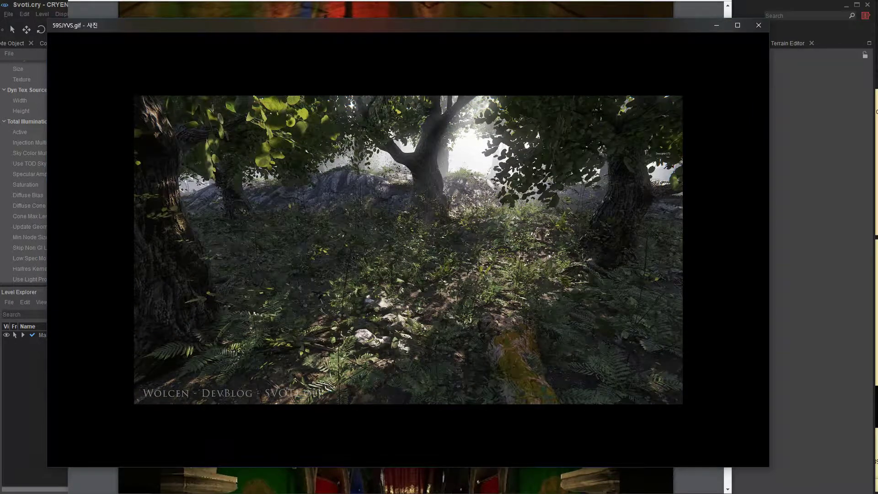
pyautogui.click(759, 25)
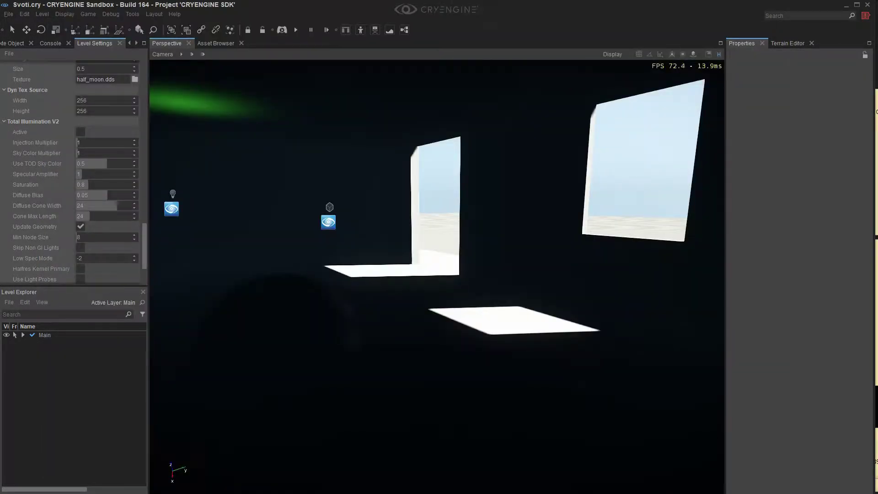
# Check where Level Settings is found among the Level Editor tools and review the Total Illumination V2 parameters.
pyautogui.click(132, 13)
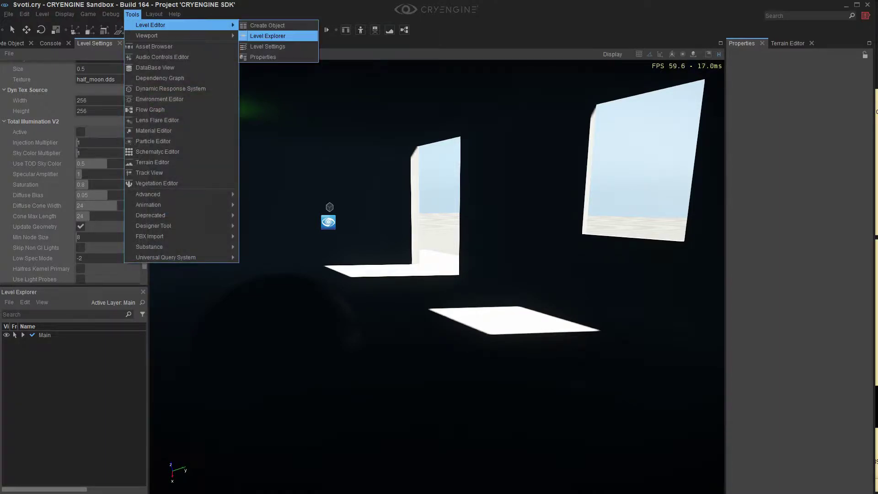
pyautogui.press('Escape')
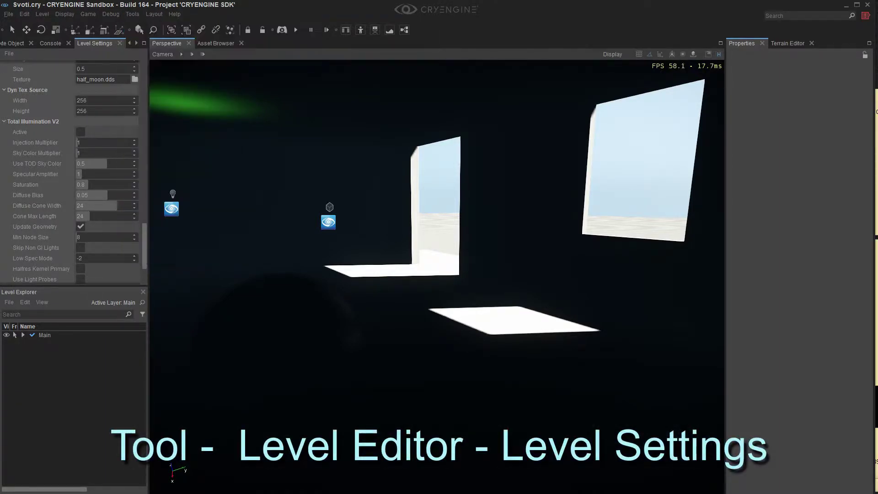
pyautogui.scroll(-3, 73, 172)
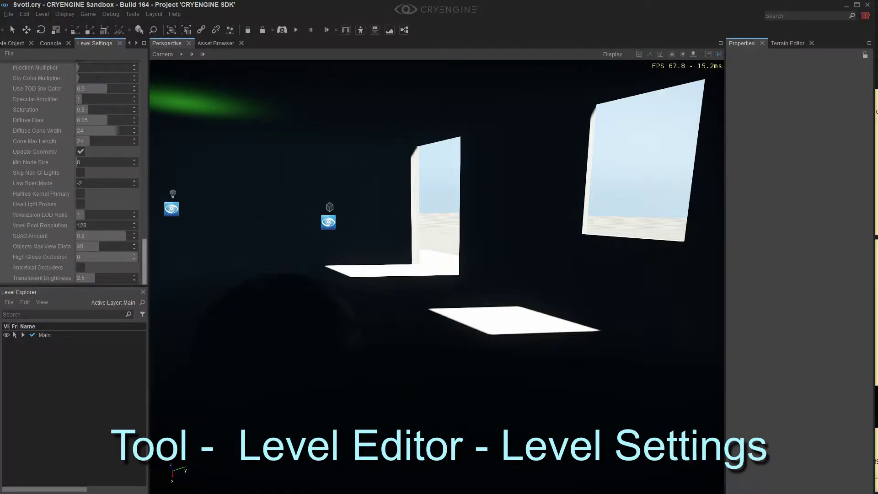
pyautogui.scroll(6, 73, 172)
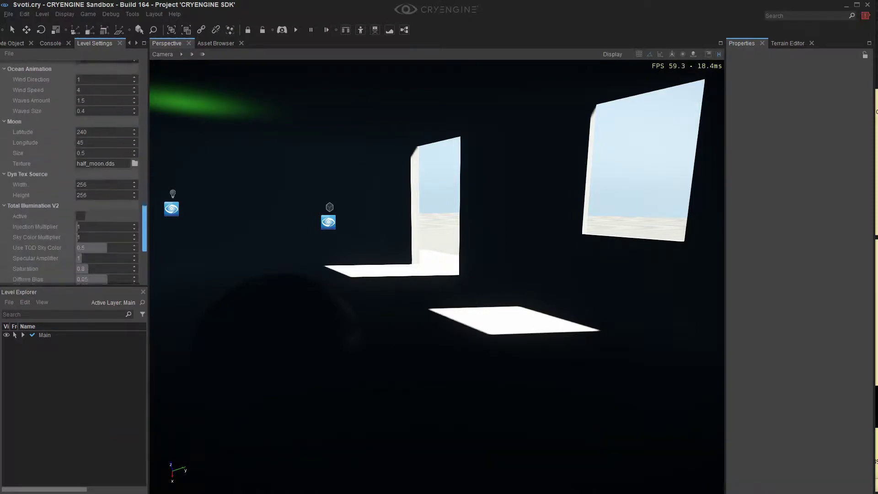
pyautogui.scroll(-4, 73, 171)
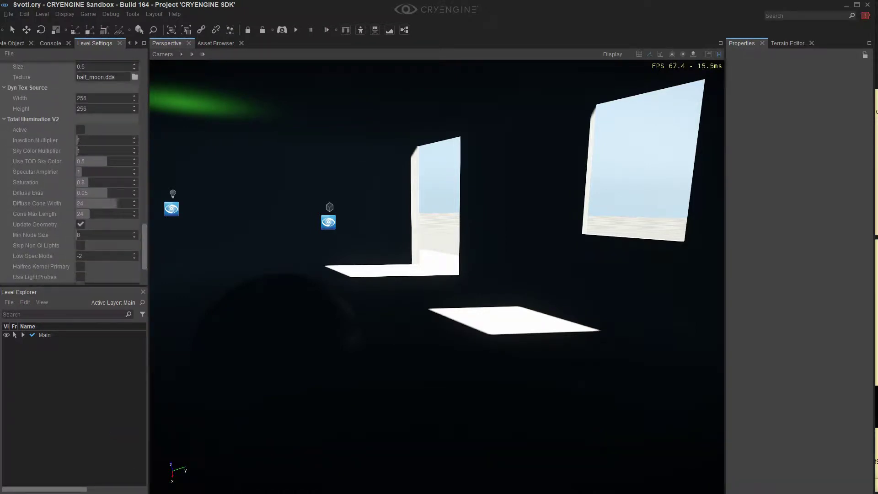
pyautogui.scroll(-2, 73, 172)
pyautogui.scroll(2, 74, 172)
pyautogui.scroll(-2, 73, 171)
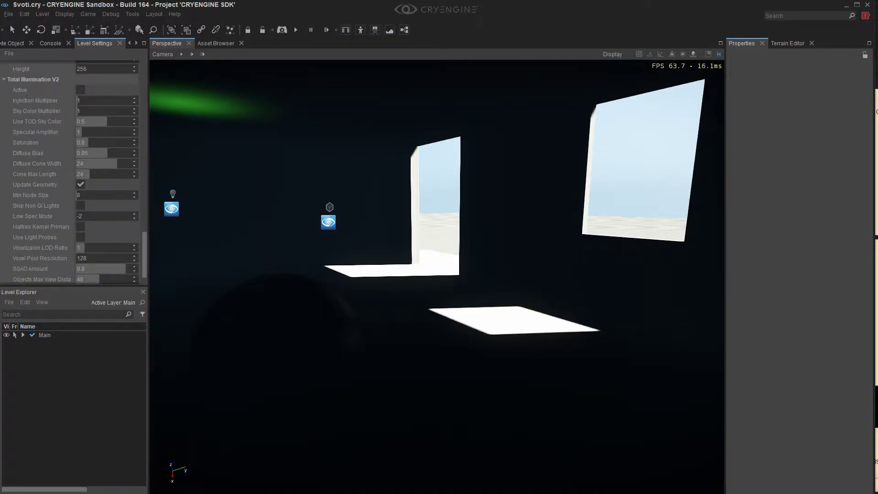
# Look around the dark room, examining the sunlit floor patches and unlit walls with Total Illumination inactive.
pyautogui.moveTo(389, 217); pyautogui.dragTo(438, 199, button='right')
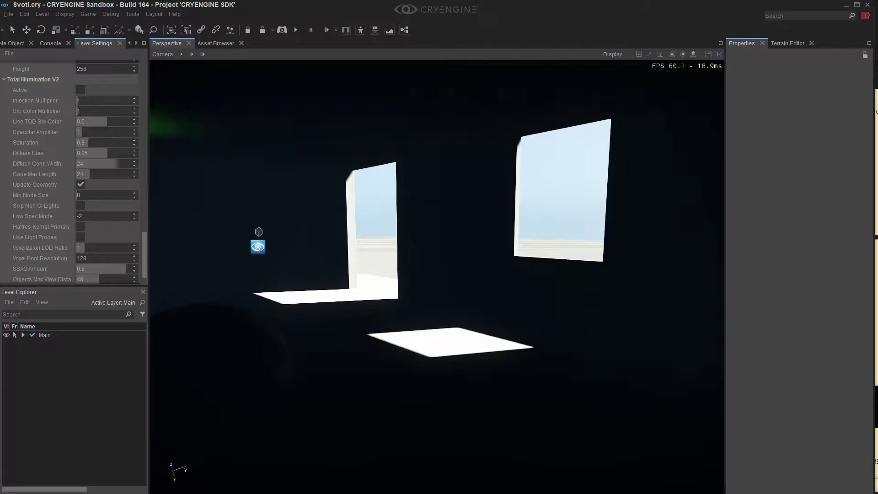
pyautogui.rightClick(78, 101)
pyautogui.moveTo(329, 206); pyautogui.dragTo(316, 211, button='right')
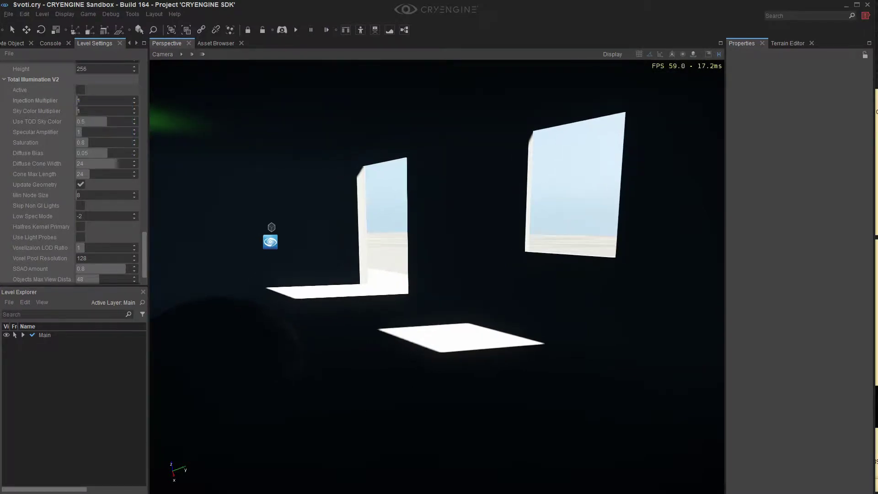
pyautogui.moveTo(402, 238)
pyautogui.mouseDown(button='right')
pyautogui.moveTo(323, 256)
pyautogui.moveTo(334, 243)
pyautogui.moveTo(201, 266)
pyautogui.moveTo(183, 236)
pyautogui.moveTo(218, 241)
pyautogui.moveTo(202, 245)
pyautogui.moveTo(316, 243)
pyautogui.moveTo(157, 239)
pyautogui.moveTo(389, 232)
pyautogui.mouseUp(button='right')
pyautogui.press('d')
pyautogui.scroll(2, 326, 256)
pyautogui.press('s')
pyautogui.press('w')
pyautogui.press('w')
pyautogui.press('a')
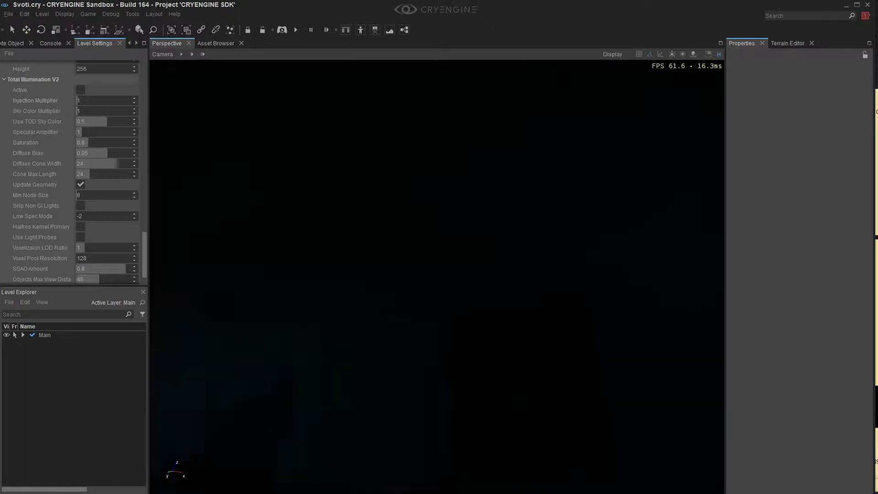
pyautogui.moveTo(586, 204); pyautogui.dragTo(686, 212, button='right')
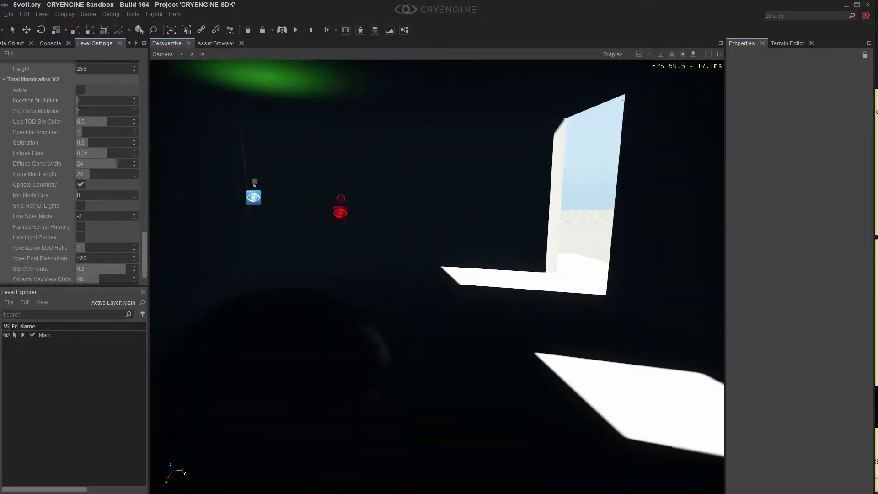
# Select the environment probe Entity-4 in the room and make it active.
pyautogui.click(340, 213)
pyautogui.moveTo(340, 214); pyautogui.dragTo(375, 222, button='right')
pyautogui.press('a')
pyautogui.scroll(-2, 804, 300)
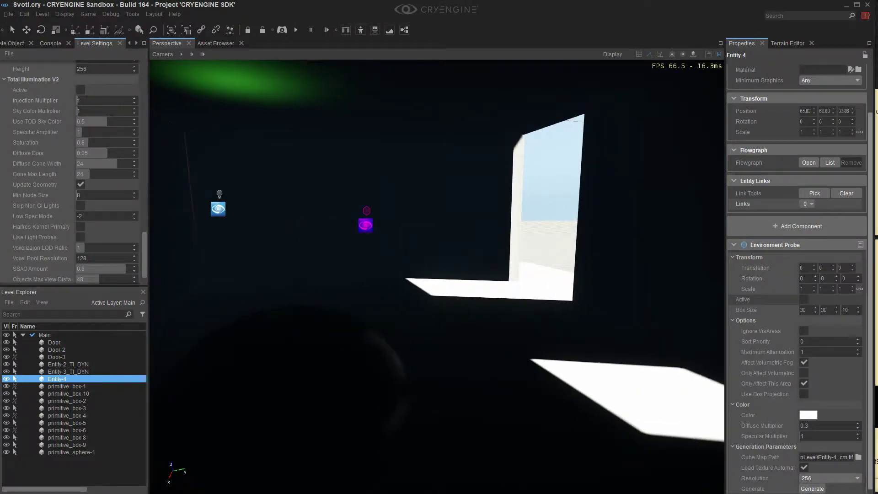
pyautogui.moveTo(369, 222); pyautogui.dragTo(371, 237, button='middle')
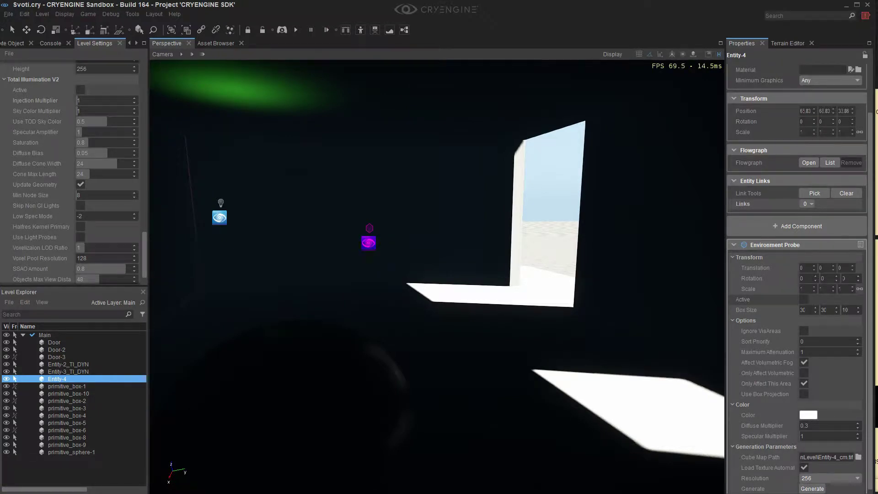
pyautogui.click(804, 300)
# View the room under the active environment probe and re-enter 0.3 as its Diffuse Multiplier.
pyautogui.moveTo(549, 284); pyautogui.dragTo(446, 268, button='right')
pyautogui.press('d')
pyautogui.press('d')
pyautogui.press('w')
pyautogui.press('w')
pyautogui.press('a')
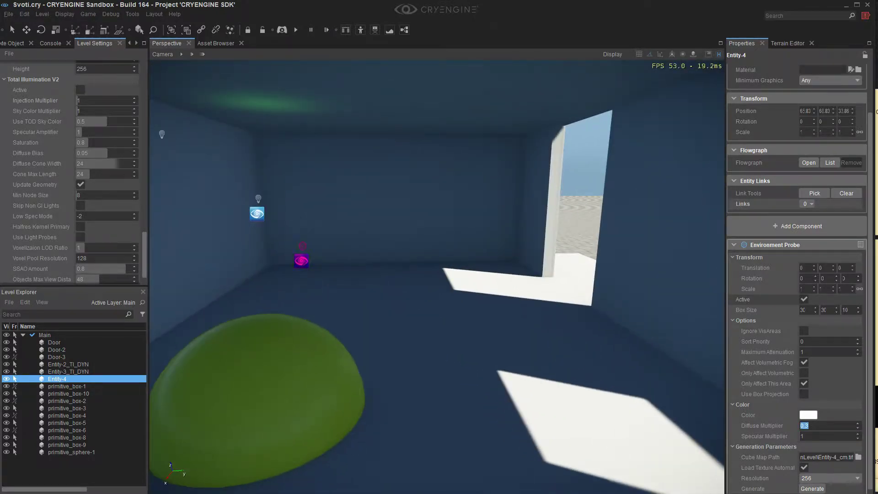
pyautogui.press('Return')
pyautogui.write('0.')
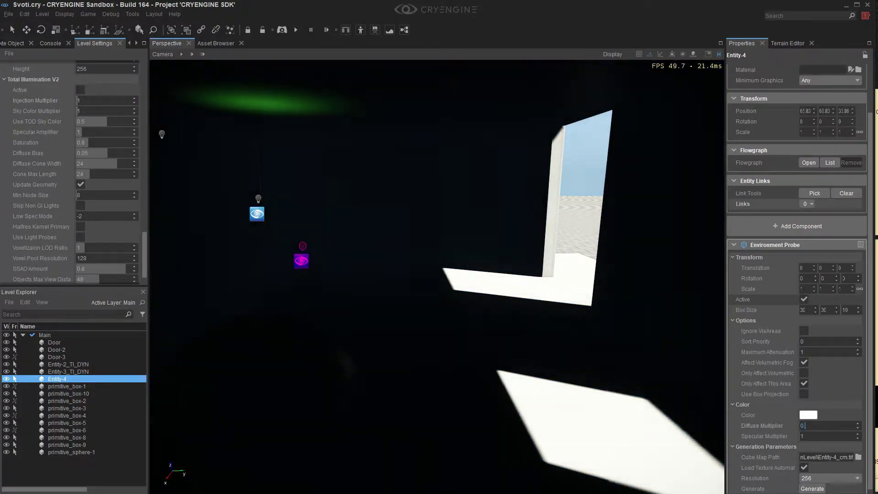
pyautogui.press('Return')
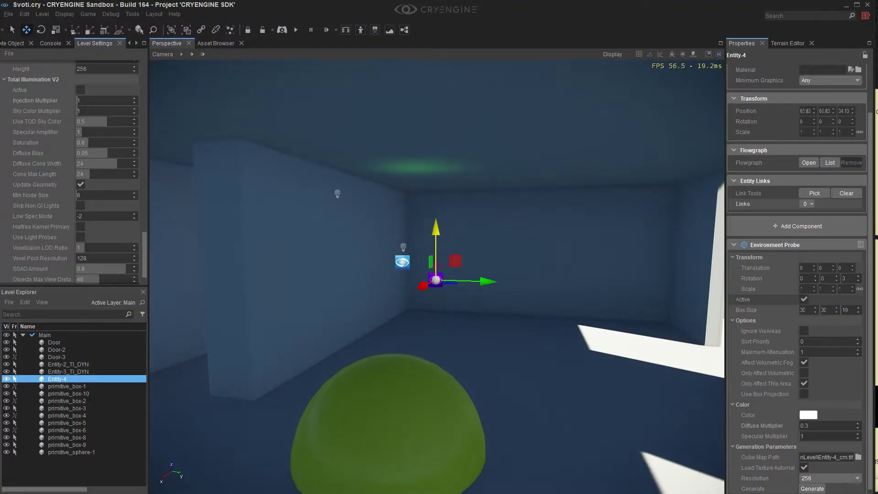
# Look around the probe-lit room, examining the partition, shaded walls, ceiling and floor with the environment probe active.
pyautogui.moveTo(437, 277)
pyautogui.mouseDown(button='right')
pyautogui.moveTo(346, 270)
pyautogui.moveTo(657, 269)
pyautogui.moveTo(345, 270)
pyautogui.moveTo(567, 265)
pyautogui.moveTo(439, 220)
pyautogui.moveTo(595, 229)
pyautogui.moveTo(293, 270)
pyautogui.moveTo(664, 261)
pyautogui.moveTo(421, 269)
pyautogui.mouseUp(button='right')
pyautogui.press('w')
pyautogui.moveTo(497, 293); pyautogui.dragTo(229, 284, button='right')
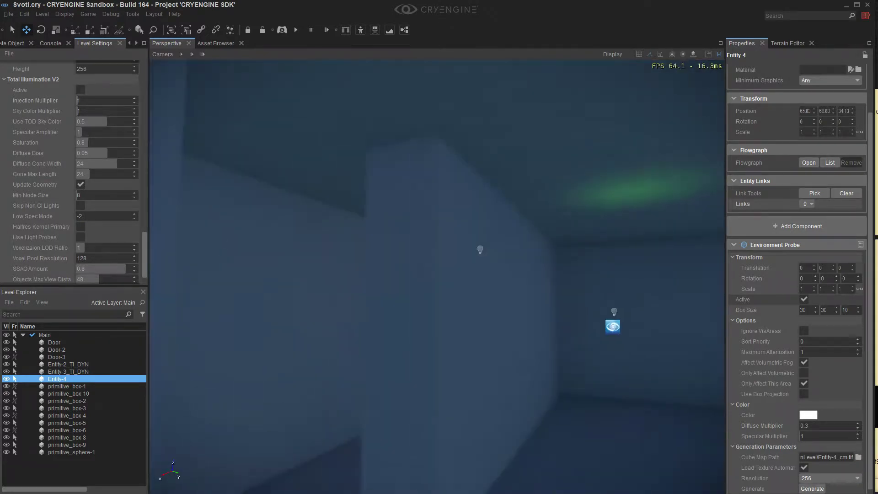
pyautogui.moveTo(687, 284); pyautogui.dragTo(210, 267, button='right')
pyautogui.press('w')
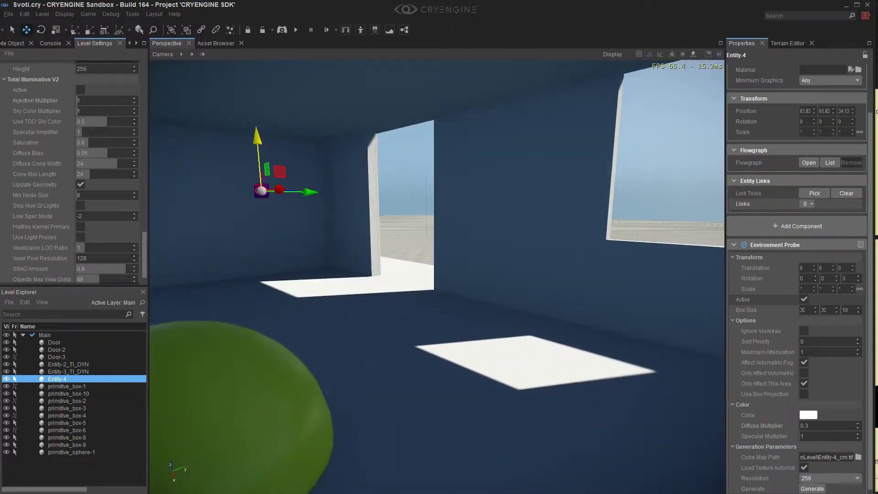
pyautogui.moveTo(527, 229); pyautogui.dragTo(307, 352, button='right')
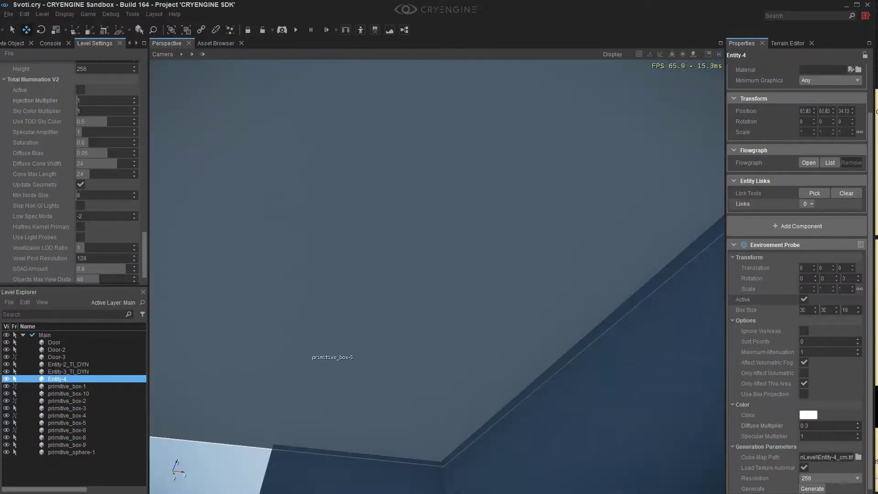
pyautogui.moveTo(481, 323); pyautogui.dragTo(354, 197, button='right')
pyautogui.moveTo(421, 233); pyautogui.dragTo(595, 177, button='right')
pyautogui.moveTo(348, 183)
pyautogui.mouseDown(button='right')
pyautogui.moveTo(183, 206)
pyautogui.moveTo(439, 245)
pyautogui.moveTo(487, 237)
pyautogui.moveTo(354, 185)
pyautogui.mouseUp(button='right')
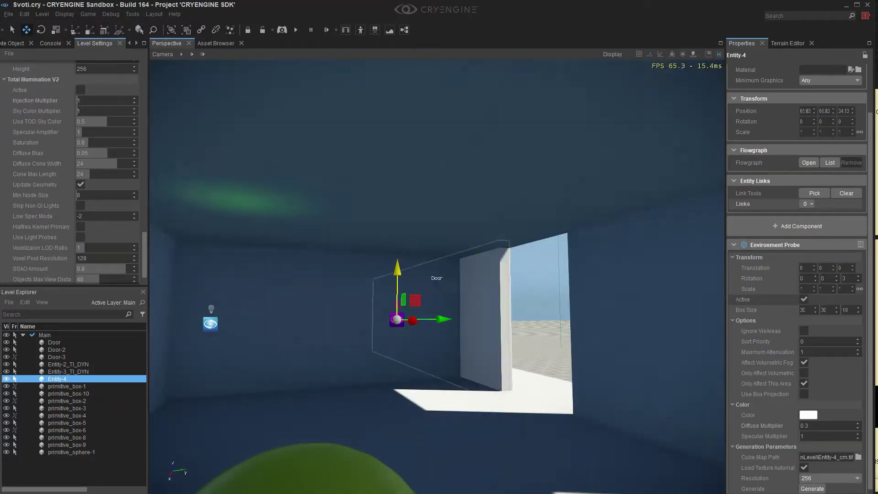
# Select the Door brush beside the sunlit opening, shift it slightly along X, and deselect it.
pyautogui.moveTo(457, 280); pyautogui.dragTo(563, 297, button='right')
pyautogui.click(346, 306)
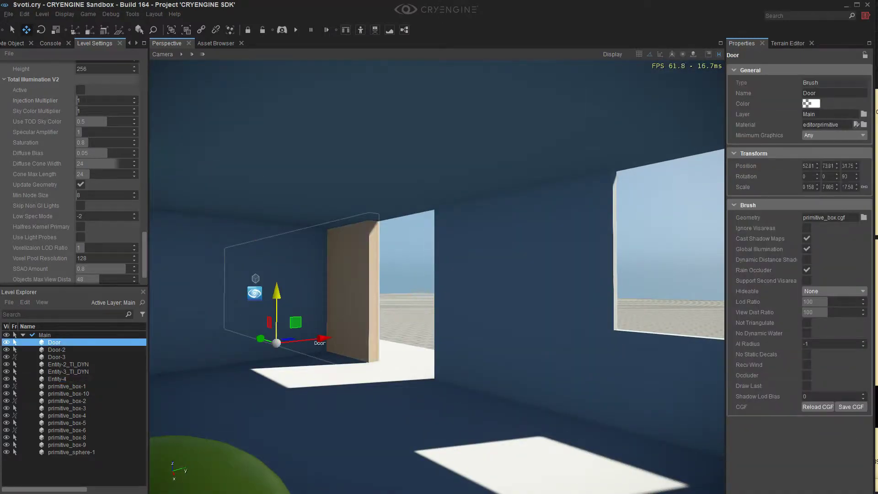
pyautogui.moveTo(261, 338); pyautogui.dragTo(265, 340)
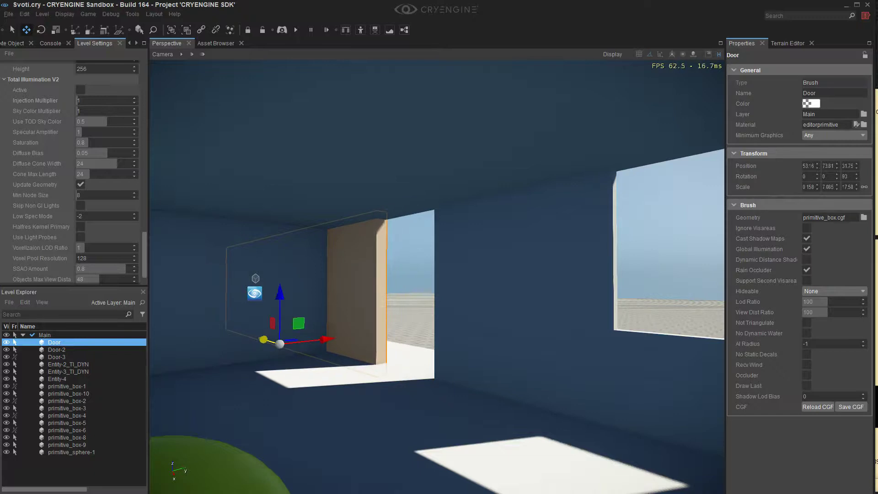
pyautogui.moveTo(265, 340); pyautogui.dragTo(305, 326, button='right')
pyautogui.click(377, 279)
# Examine the green sphere, doorway and window wall under the environment probe lighting.
pyautogui.moveTo(439, 279); pyautogui.dragTo(385, 304, button='right')
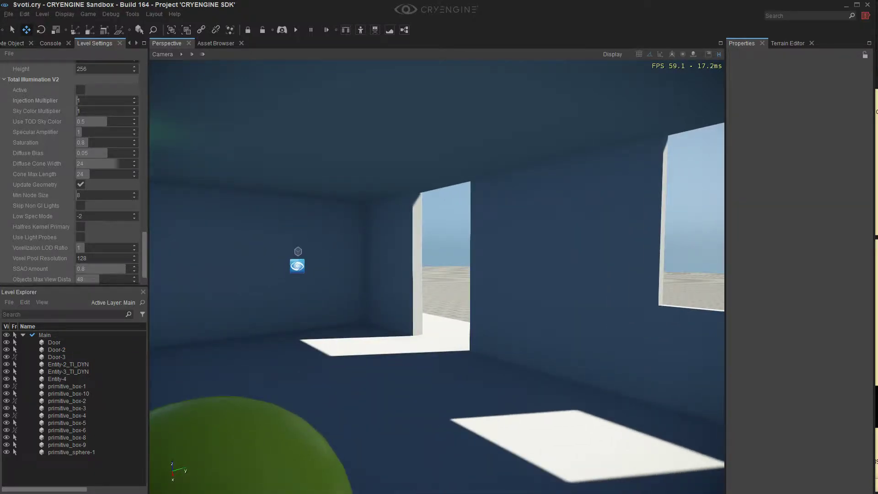
pyautogui.moveTo(384, 304)
pyautogui.mouseDown(button='right')
pyautogui.moveTo(281, 306)
pyautogui.moveTo(444, 310)
pyautogui.moveTo(261, 300)
pyautogui.moveTo(355, 293)
pyautogui.moveTo(256, 294)
pyautogui.moveTo(389, 300)
pyautogui.mouseUp(button='right')
pyautogui.press('w')
pyautogui.moveTo(437, 274)
pyautogui.mouseDown(button='right')
pyautogui.moveTo(256, 273)
pyautogui.moveTo(437, 274)
pyautogui.mouseUp(button='right')
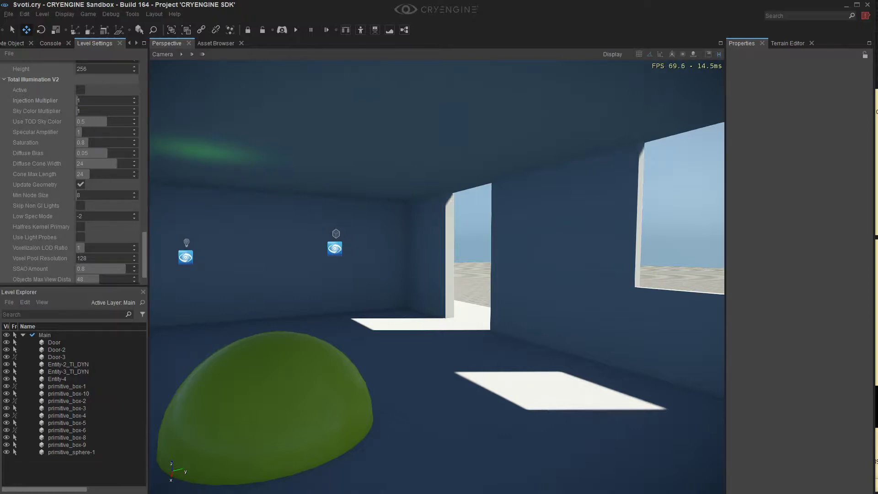
pyautogui.moveTo(437, 274)
pyautogui.mouseDown(button='right')
pyautogui.moveTo(498, 275)
pyautogui.moveTo(450, 274)
pyautogui.moveTo(444, 250)
pyautogui.moveTo(442, 257)
pyautogui.moveTo(368, 266)
pyautogui.moveTo(437, 275)
pyautogui.mouseUp(button='right')
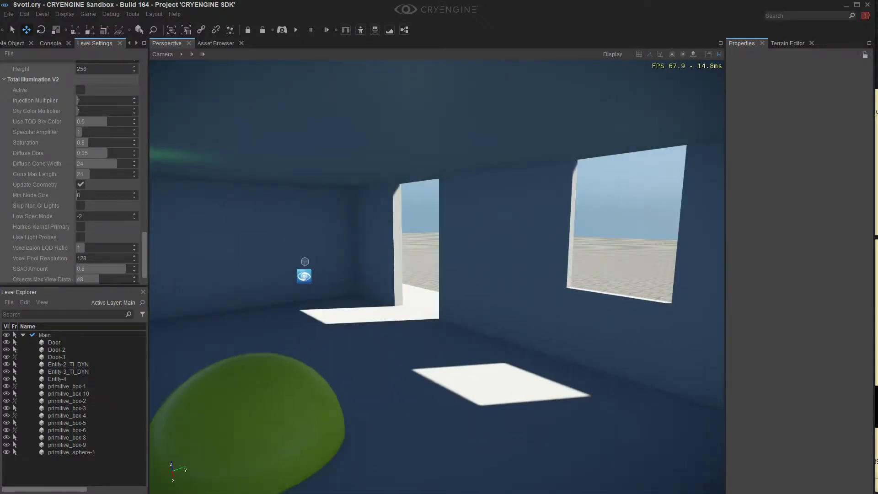
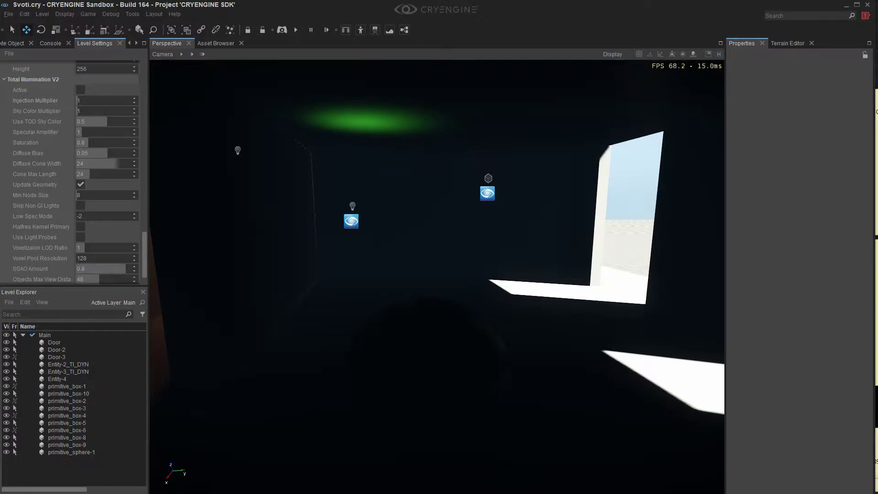
# Activate Total Illumination V2 and view its bounced light on the room's walls, ceiling and sphere.
pyautogui.click(81, 90)
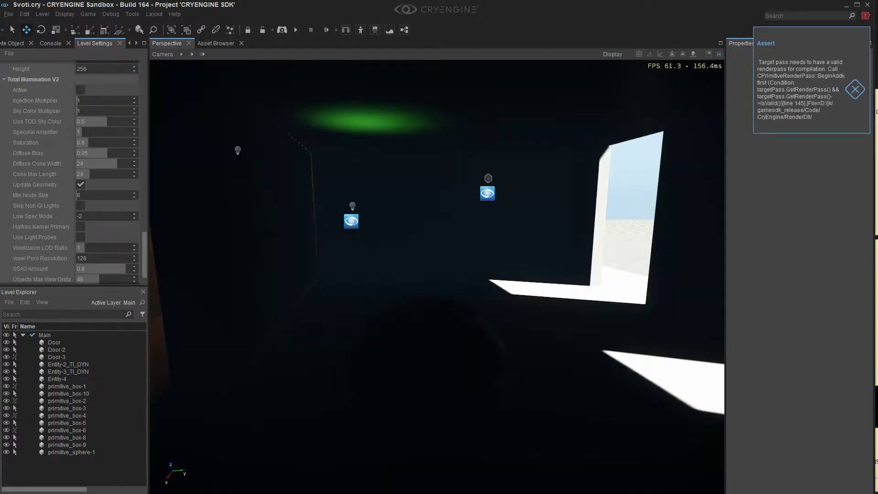
pyautogui.click(80, 90)
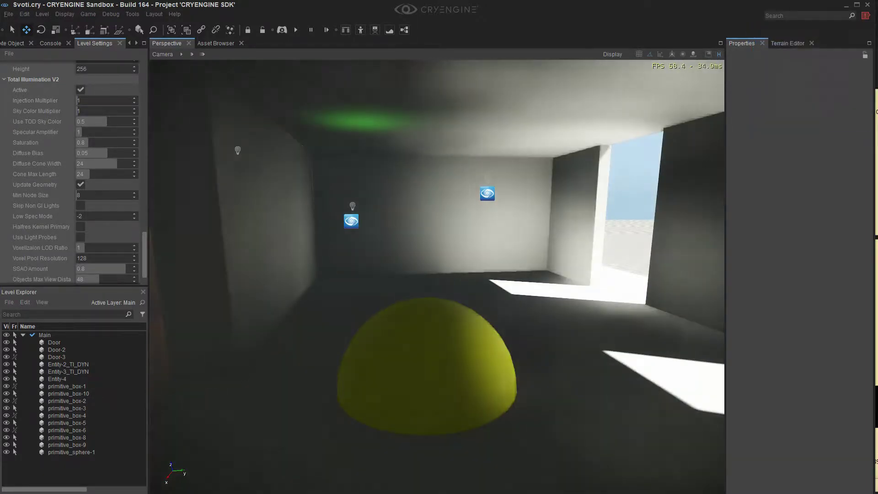
pyautogui.moveTo(412, 256); pyautogui.dragTo(435, 221, button='right')
pyautogui.press('w')
pyautogui.press('d')
# Switch Total Illumination V2 off and back on to compare the room's lighting.
pyautogui.click(80, 90)
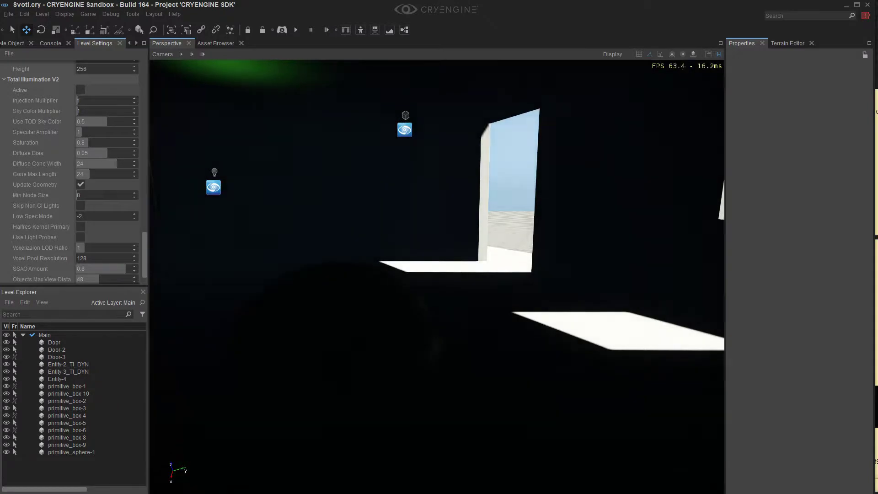
pyautogui.click(80, 89)
pyautogui.moveTo(393, 220); pyautogui.dragTo(384, 201, button='right')
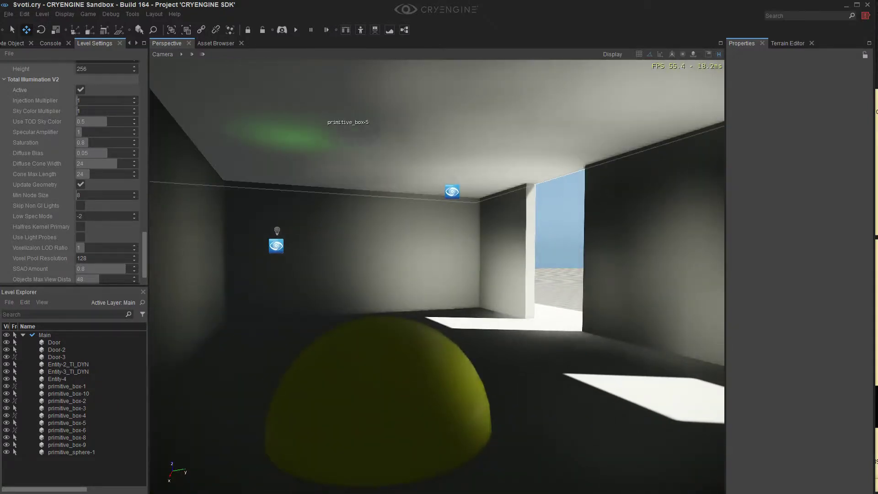
# Examine the bounced light on the ceiling above the doorway and on the wall beneath the window.
pyautogui.moveTo(440, 206); pyautogui.dragTo(517, 186, button='right')
pyautogui.moveTo(462, 213); pyautogui.dragTo(433, 206, button='right')
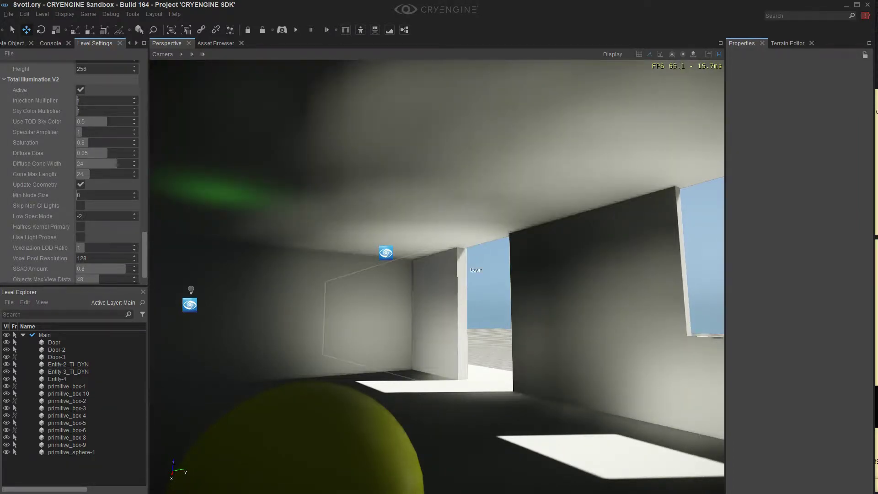
pyautogui.moveTo(480, 229); pyautogui.dragTo(510, 287, button='right')
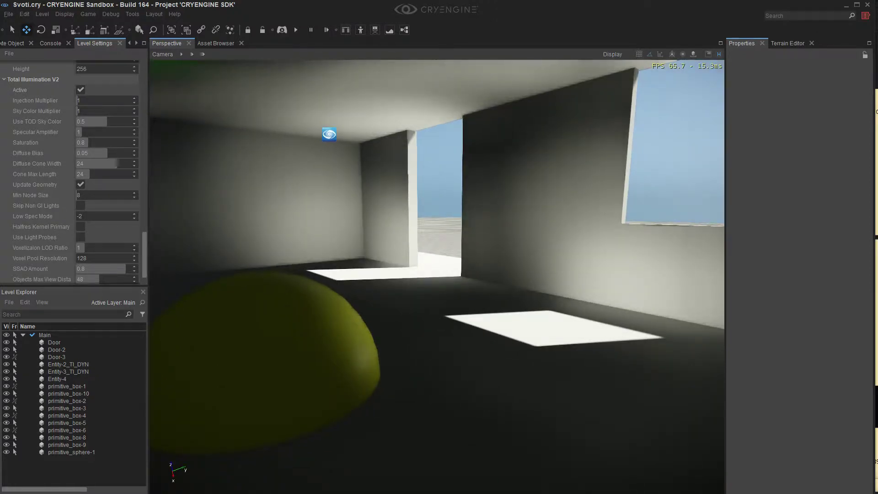
pyautogui.moveTo(446, 256); pyautogui.dragTo(446, 247, button='right')
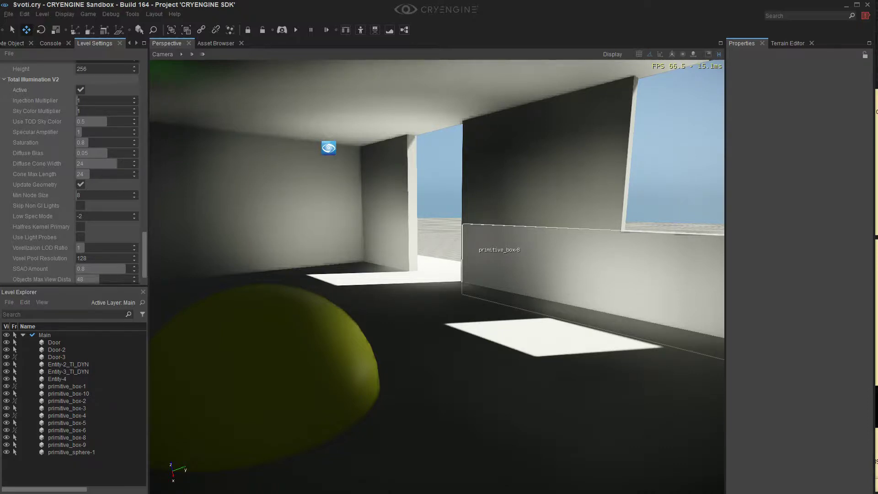
pyautogui.press('d')
pyautogui.moveTo(446, 256); pyautogui.dragTo(494, 274, button='right')
pyautogui.press('d')
pyautogui.press('d')
pyautogui.press('a')
pyautogui.press('d')
pyautogui.press('a')
pyautogui.press('s')
pyautogui.press('d')
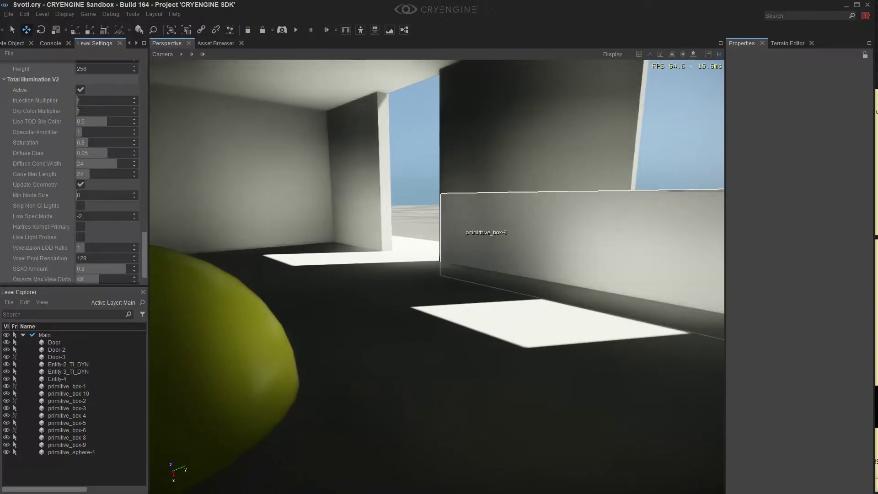
# Examine how light from the sunlit floor patches falls off across the doorway, window wall and far corner.
pyautogui.moveTo(476, 274); pyautogui.dragTo(485, 229, button='middle')
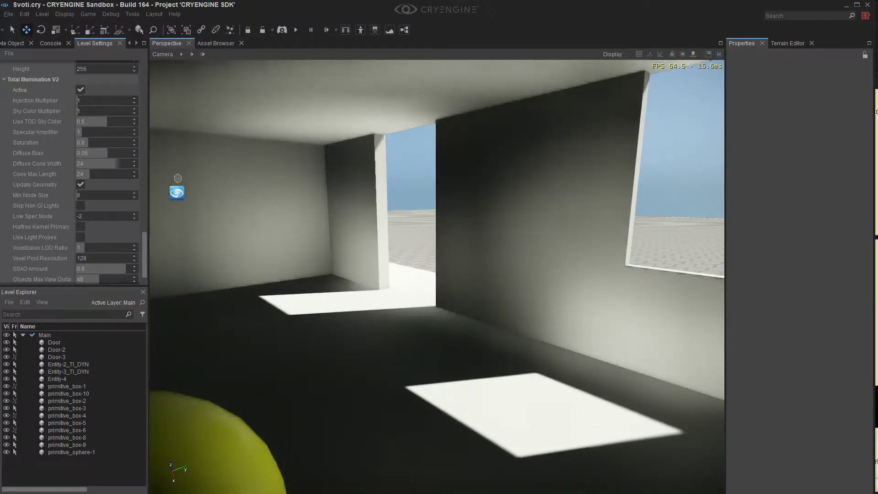
pyautogui.moveTo(485, 257); pyautogui.dragTo(447, 266, button='right')
pyautogui.press('d')
pyautogui.press('s')
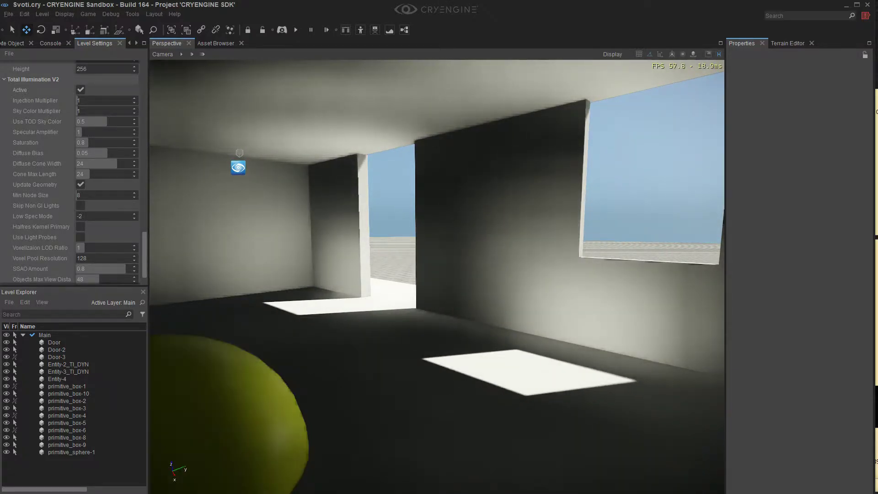
pyautogui.moveTo(437, 277); pyautogui.dragTo(484, 323, button='right')
pyautogui.press('s')
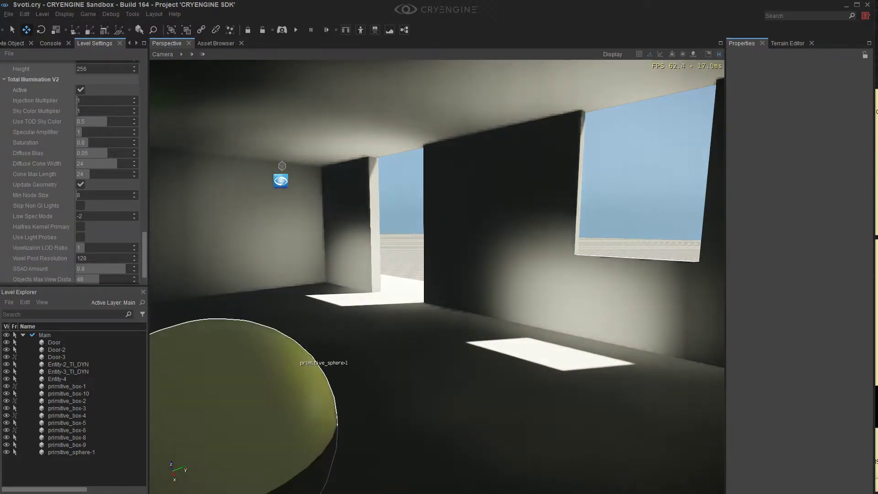
pyautogui.moveTo(350, 247); pyautogui.dragTo(426, 220, button='right')
pyautogui.moveTo(205, 238); pyautogui.dragTo(389, 311, button='right')
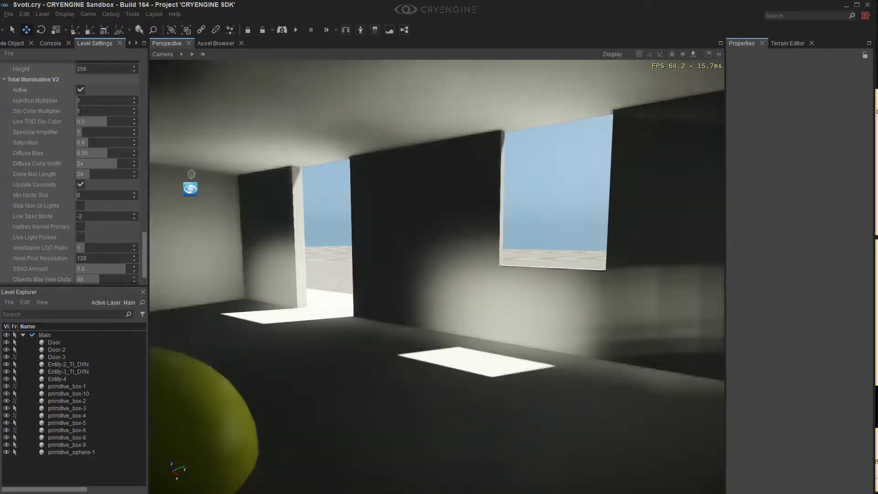
pyautogui.moveTo(465, 307); pyautogui.dragTo(562, 330, button='right')
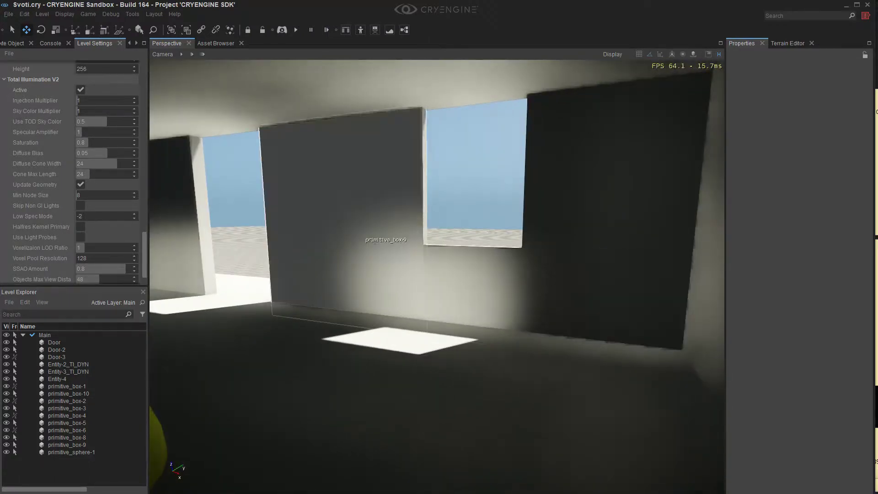
# Inspect the indirect light around the Door-2 partition and compare it with the sunlit side of the room.
pyautogui.moveTo(437, 277); pyautogui.dragTo(218, 242, button='right')
pyautogui.press('w')
pyautogui.press('w')
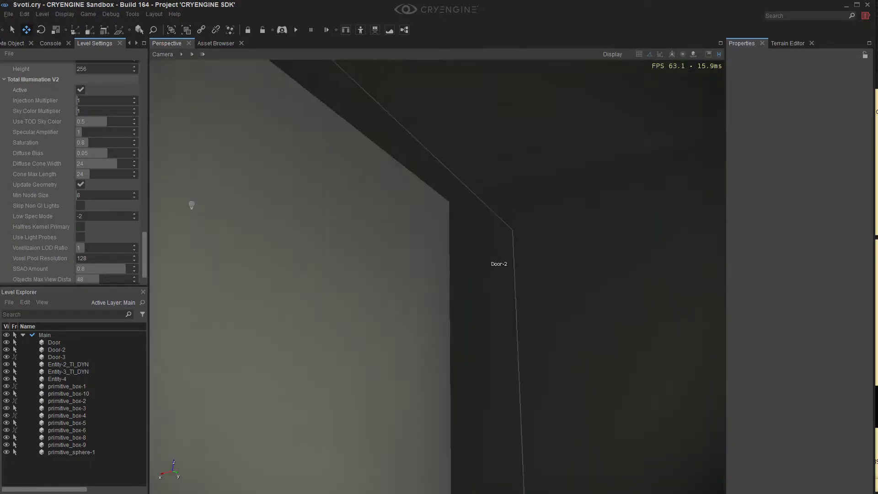
pyautogui.moveTo(293, 219); pyautogui.dragTo(494, 293, button='right')
pyautogui.moveTo(384, 283); pyautogui.dragTo(631, 259, button='right')
pyautogui.press('w')
pyautogui.press('d')
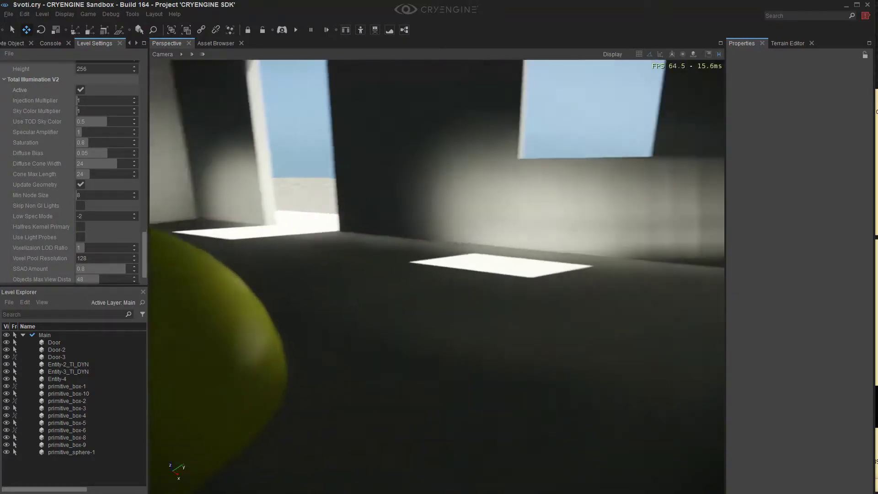
pyautogui.moveTo(540, 229); pyautogui.dragTo(219, 179, button='right')
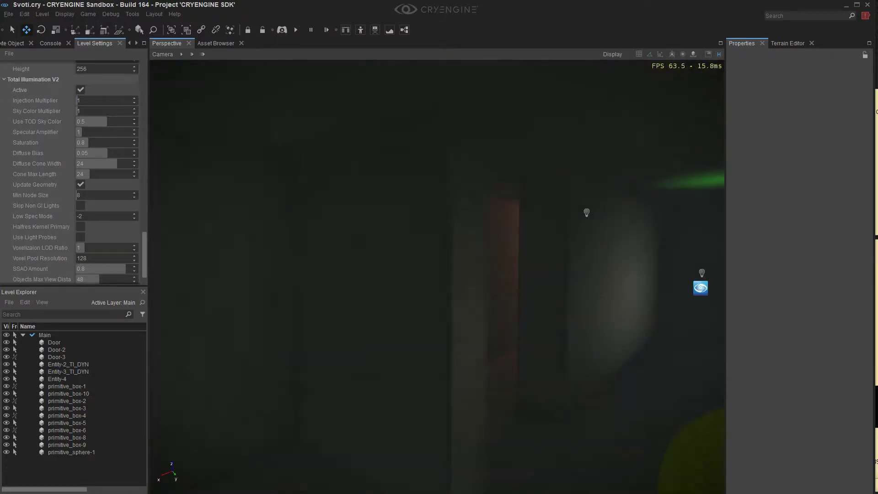
# View the building's shaded exterior with Total Illumination V2 switched off, and reactivate it.
pyautogui.moveTo(366, 281); pyautogui.dragTo(363, 280, button='right')
pyautogui.moveTo(435, 247)
pyautogui.mouseDown(button='right')
pyautogui.moveTo(284, 242)
pyautogui.moveTo(421, 245)
pyautogui.mouseUp(button='right')
pyautogui.moveTo(358, 280); pyautogui.dragTo(333, 280, button='right')
pyautogui.click(80, 90)
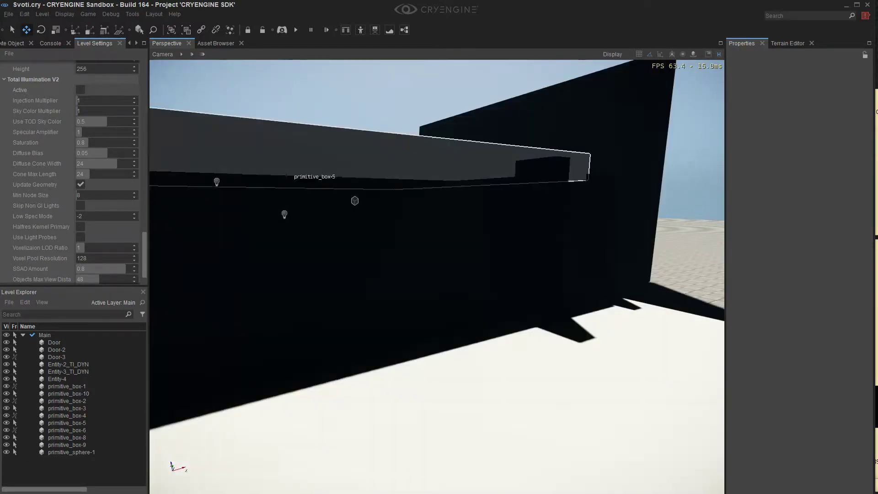
pyautogui.moveTo(293, 151); pyautogui.dragTo(311, 133, button='right')
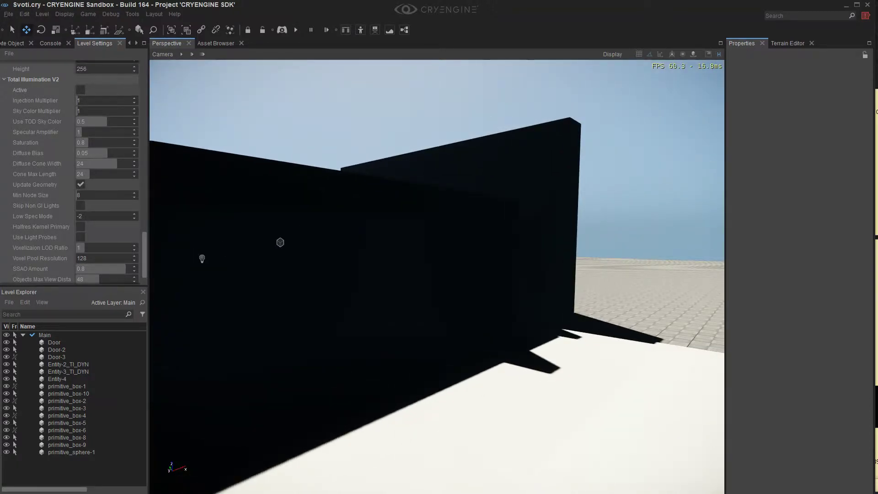
pyautogui.click(80, 90)
# Select primitive_sphere-1 inside the room and move it along Y to about 72.67, toward the sunlit patch beneath the window.
pyautogui.moveTo(334, 280); pyautogui.dragTo(344, 276, button='right')
pyautogui.press('w')
pyautogui.press('s')
pyautogui.click(71, 452)
pyautogui.press('w')
pyautogui.press('s')
pyautogui.press('w')
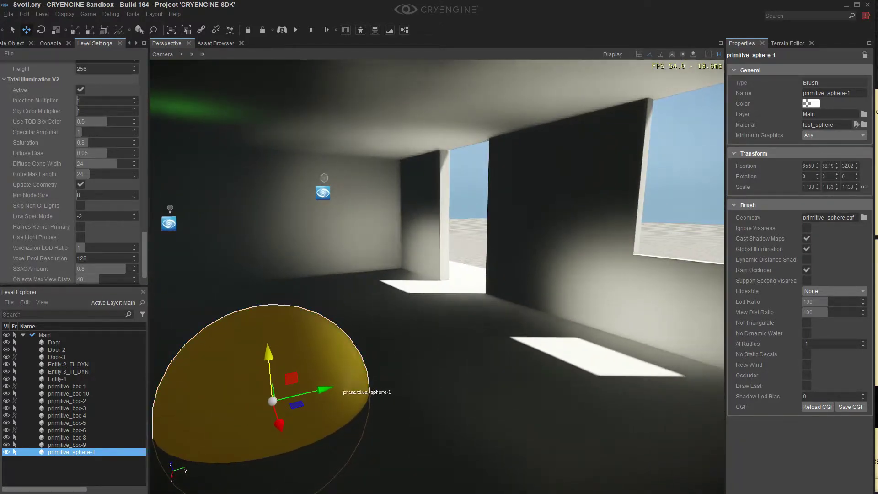
pyautogui.moveTo(273, 401); pyautogui.dragTo(302, 394)
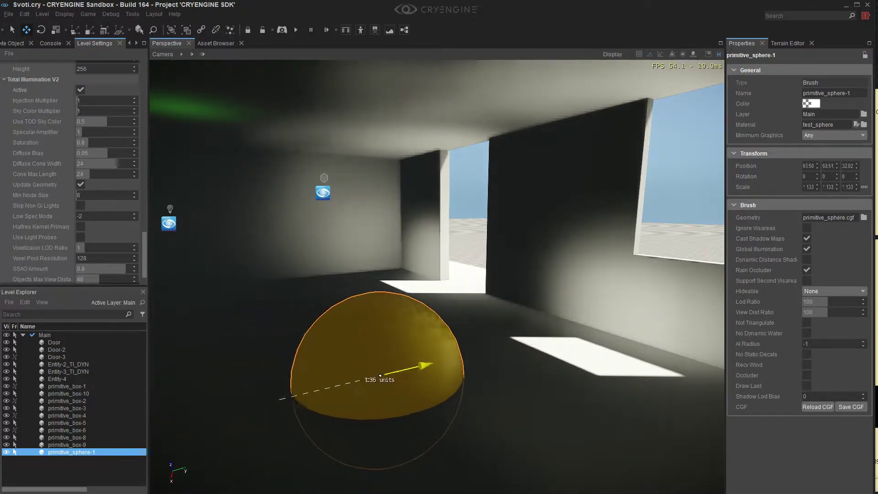
pyautogui.moveTo(405, 369); pyautogui.dragTo(549, 335)
# Shift the sphere along X to cover the sunlit patch beneath the window, and deselect it.
pyautogui.moveTo(550, 335); pyautogui.dragTo(623, 334, button='right')
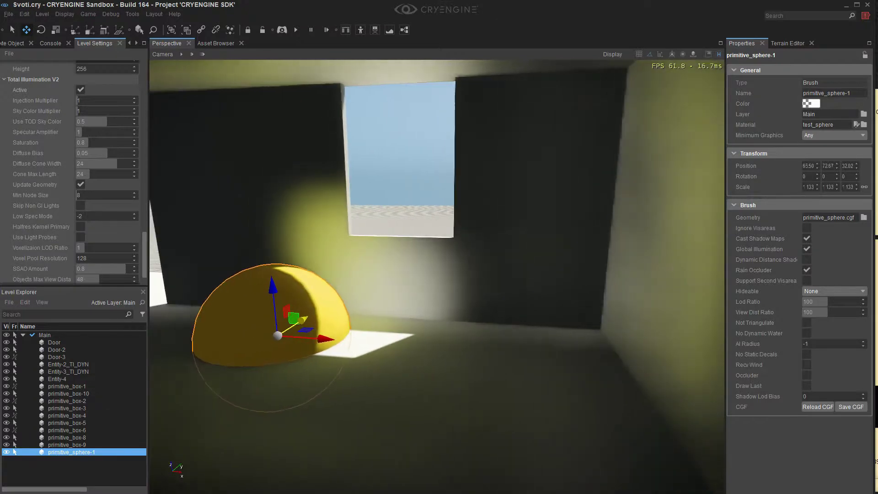
pyautogui.moveTo(325, 339); pyautogui.dragTo(371, 343)
pyautogui.moveTo(371, 343); pyautogui.dragTo(362, 295, button='right')
pyautogui.click(206, 412)
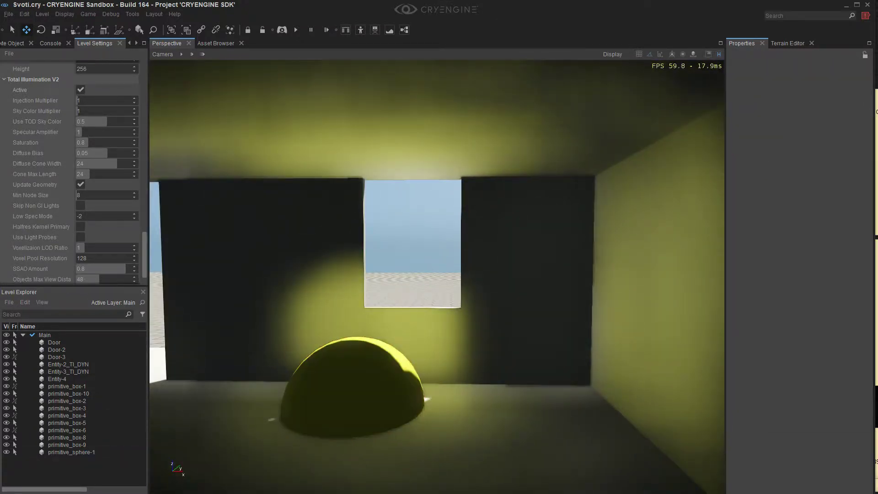
# Reselect primitive_sphere-1, pull it in and out of the window's sunlit patch, and move it onto the sunlit floor at the doorway.
pyautogui.click(204, 389)
pyautogui.press('f')
pyautogui.click(356, 394)
pyautogui.press('w')
pyautogui.moveTo(357, 393); pyautogui.dragTo(247, 393, button='right')
pyautogui.moveTo(505, 200); pyautogui.dragTo(462, 327, button='right')
pyautogui.press('s')
pyautogui.press('d')
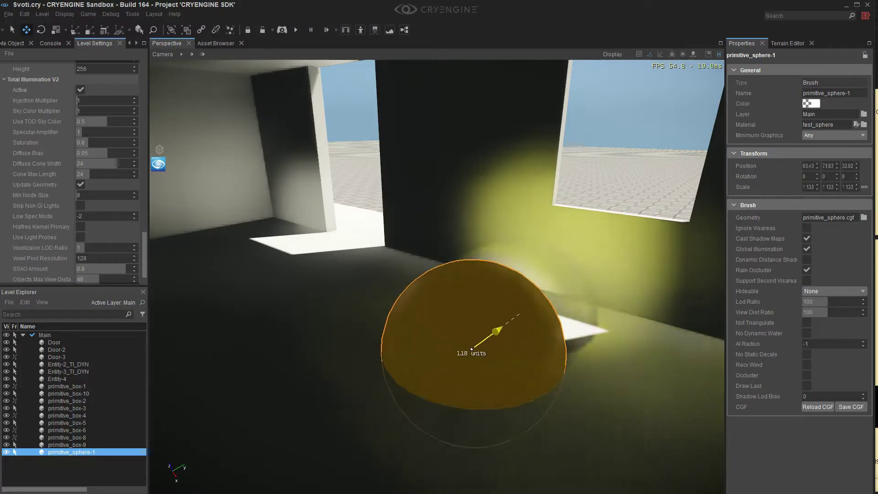
pyautogui.moveTo(472, 349); pyautogui.dragTo(385, 413)
pyautogui.moveTo(430, 380); pyautogui.dragTo(469, 352)
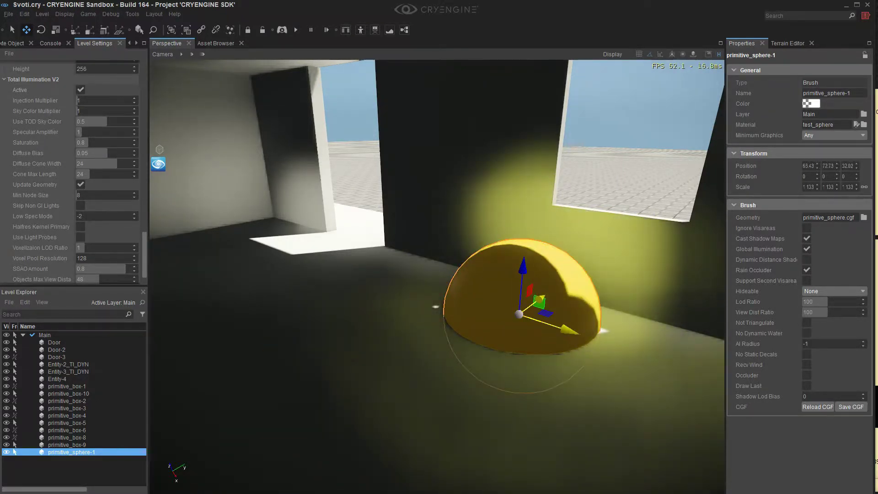
pyautogui.moveTo(382, 244)
pyautogui.mouseDown(button='right')
pyautogui.moveTo(284, 224)
pyautogui.moveTo(382, 235)
pyautogui.mouseUp(button='right')
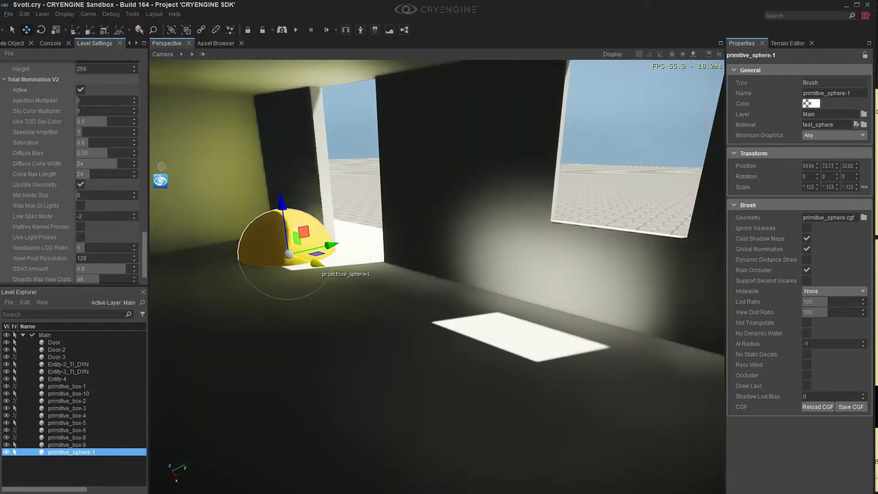
# Move primitive_sphere-1 along X from the doorway to beneath the window, covering its sunlit floor patch.
pyautogui.moveTo(289, 254); pyautogui.dragTo(498, 325)
pyautogui.moveTo(498, 325); pyautogui.dragTo(484, 369, button='right')
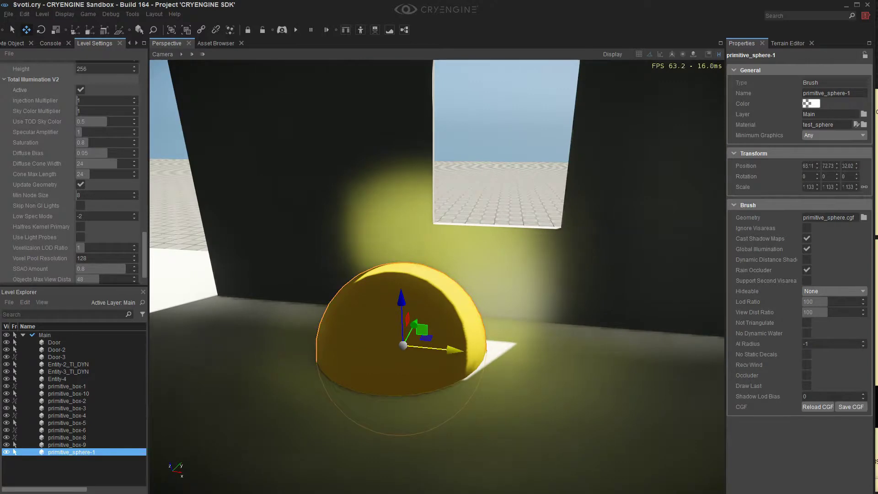
pyautogui.moveTo(403, 346); pyautogui.dragTo(433, 348)
pyautogui.press('a')
pyautogui.moveTo(432, 348); pyautogui.dragTo(494, 356, button='right')
pyautogui.press('w')
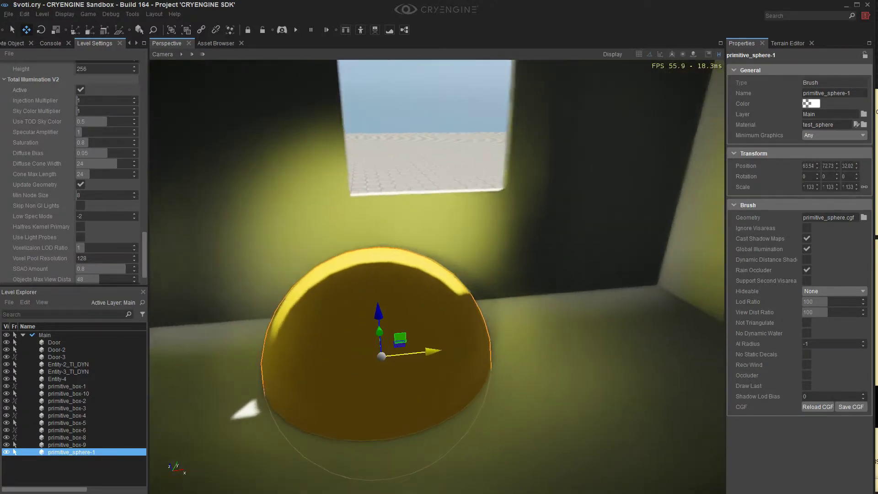
# Slide the sphere along X partly out of the window's sunlit patch and back over it.
pyautogui.moveTo(412, 353); pyautogui.dragTo(318, 363)
pyautogui.moveTo(317, 364); pyautogui.dragTo(266, 352, button='right')
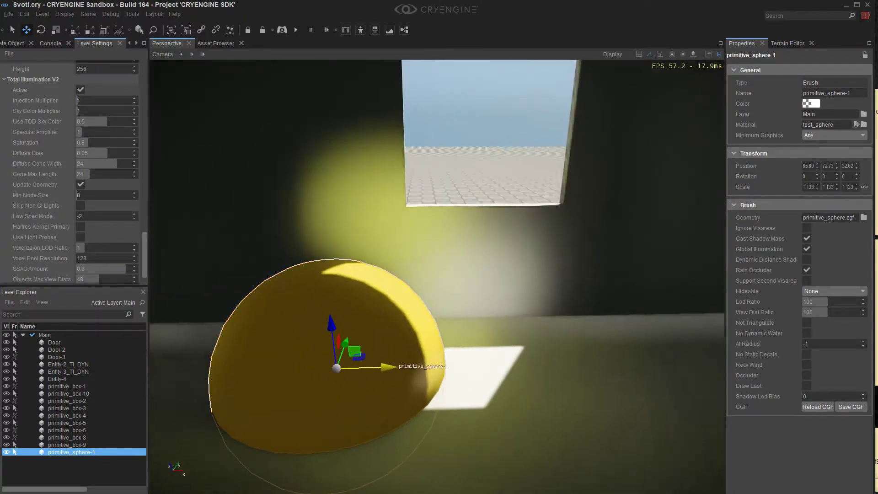
pyautogui.moveTo(361, 367); pyautogui.dragTo(412, 366)
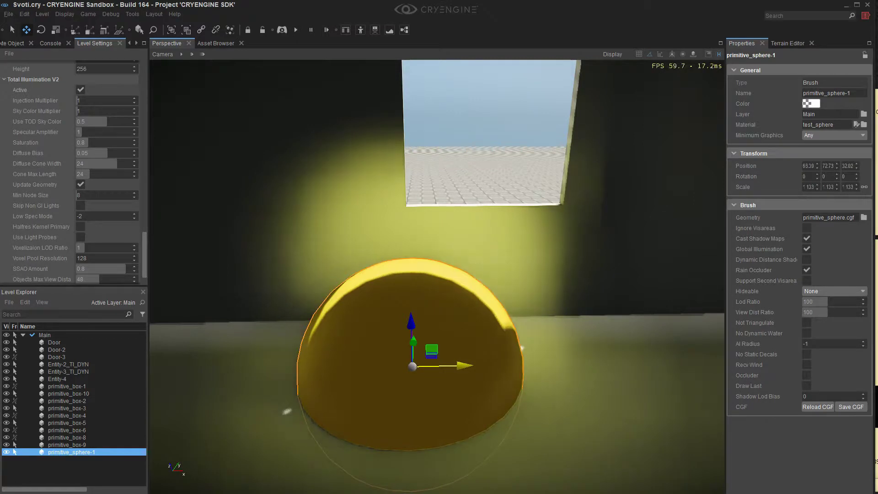
pyautogui.moveTo(412, 366); pyautogui.dragTo(458, 384, button='right')
pyautogui.press('w')
pyautogui.press('s')
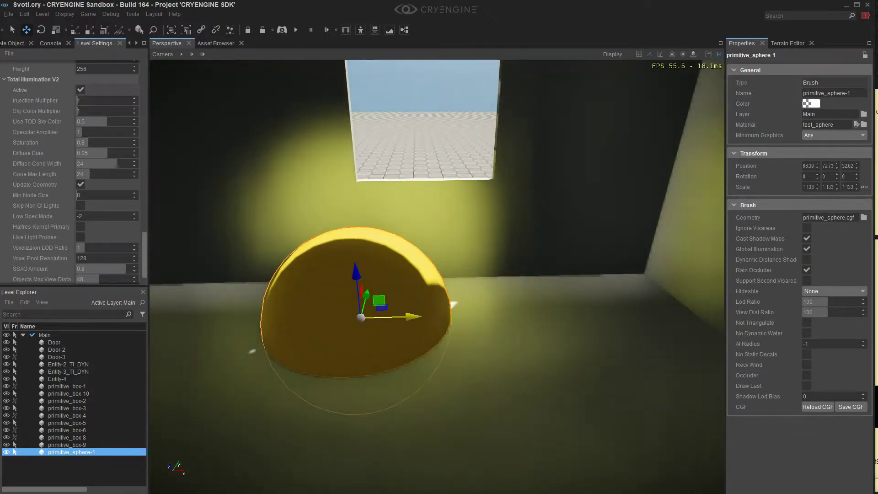
# Shift the sphere back and forth along X, leaving it partly off the sunlit patch toward the doorway.
pyautogui.moveTo(411, 317)
pyautogui.mouseDown()
pyautogui.moveTo(488, 315)
pyautogui.moveTo(394, 317)
pyautogui.mouseUp()
pyautogui.moveTo(395, 317); pyautogui.dragTo(375, 315, button='right')
pyautogui.moveTo(509, 322); pyautogui.dragTo(529, 325)
pyautogui.moveTo(528, 325); pyautogui.dragTo(439, 327, button='right')
pyautogui.press('d')
pyautogui.moveTo(518, 394); pyautogui.dragTo(484, 368)
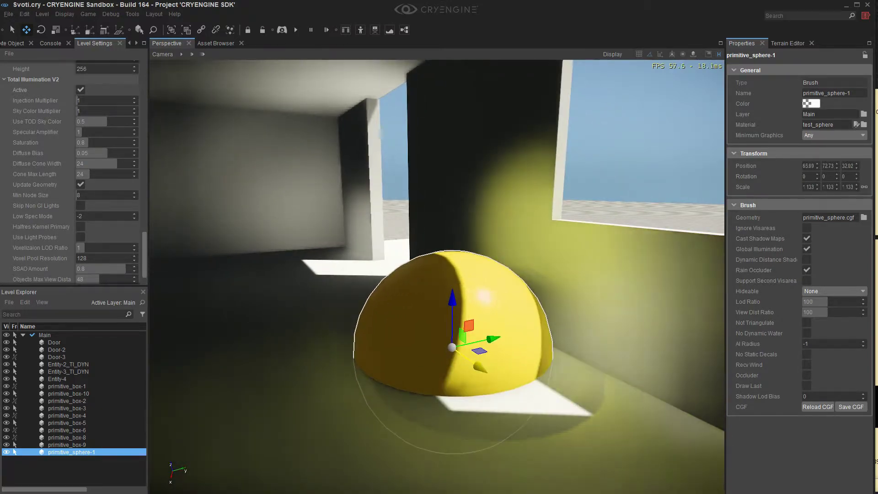
# Pull the sphere away from the window wall along Y to about 72.19, and slide it along X over the sunlit patch.
pyautogui.moveTo(493, 337); pyautogui.dragTo(442, 350)
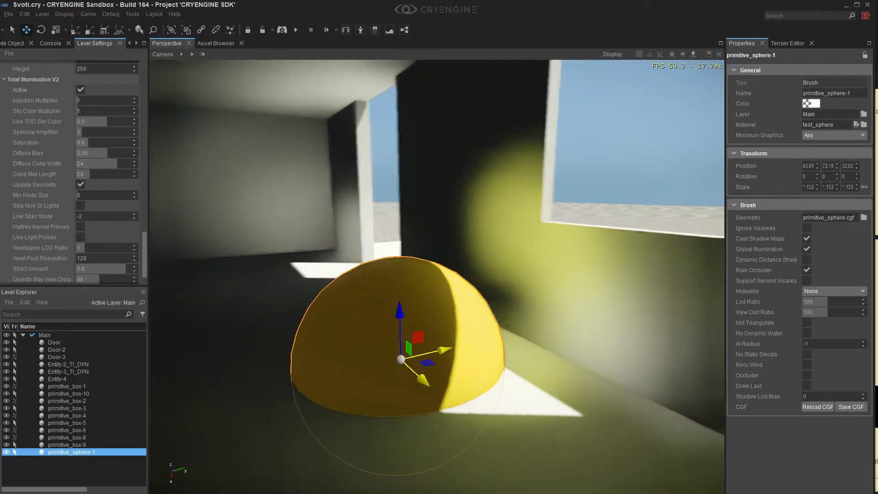
pyautogui.press('a')
pyautogui.moveTo(442, 350); pyautogui.dragTo(499, 346, button='right')
pyautogui.moveTo(381, 371); pyautogui.dragTo(435, 378)
pyautogui.moveTo(568, 329); pyautogui.dragTo(522, 322, button='right')
pyautogui.press('s')
pyautogui.press('s')
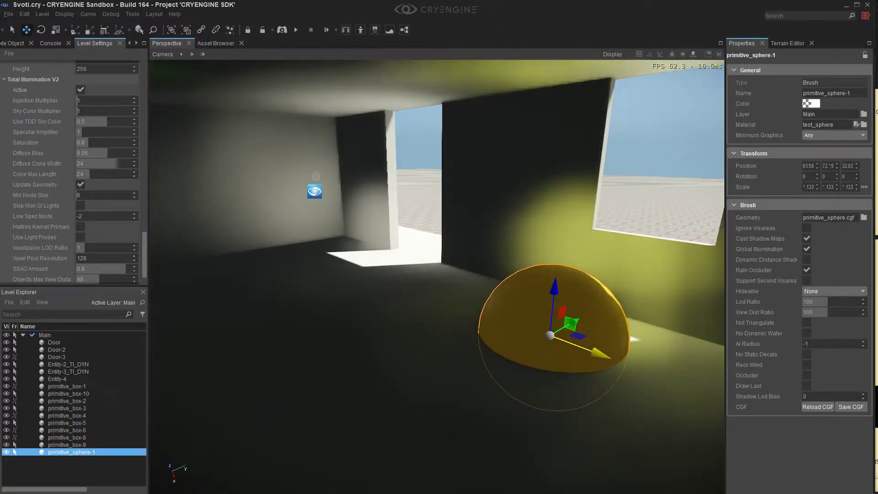
# Compare the room with Total Illumination V2 switched off and on, leaving it active.
pyautogui.scroll(-2, 73, 172)
pyautogui.scroll(4, 73, 172)
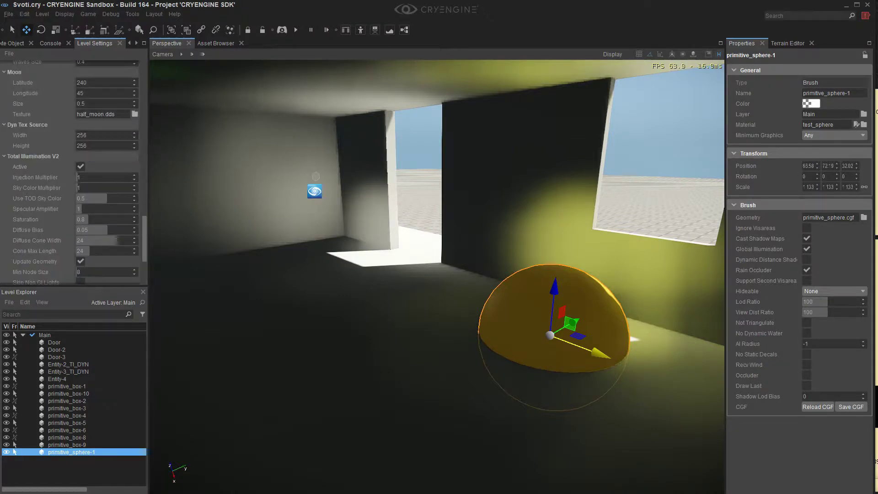
pyautogui.scroll(-2, 73, 174)
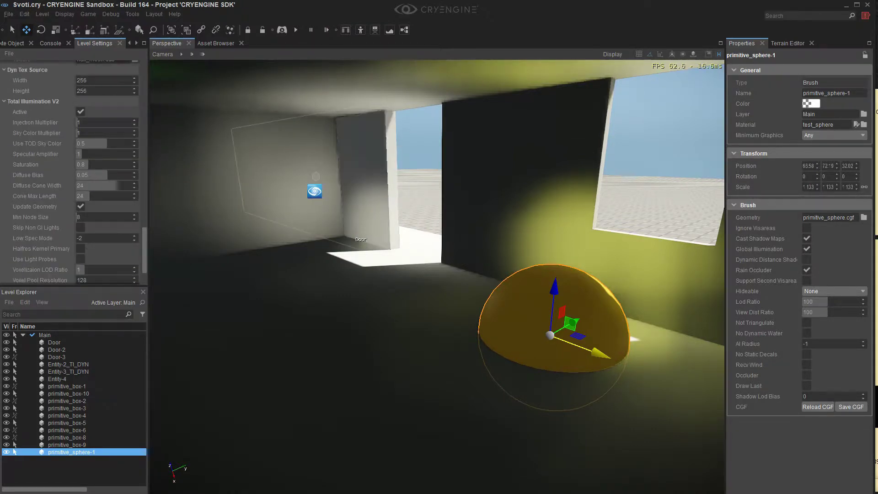
pyautogui.moveTo(411, 238); pyautogui.dragTo(458, 234, button='right')
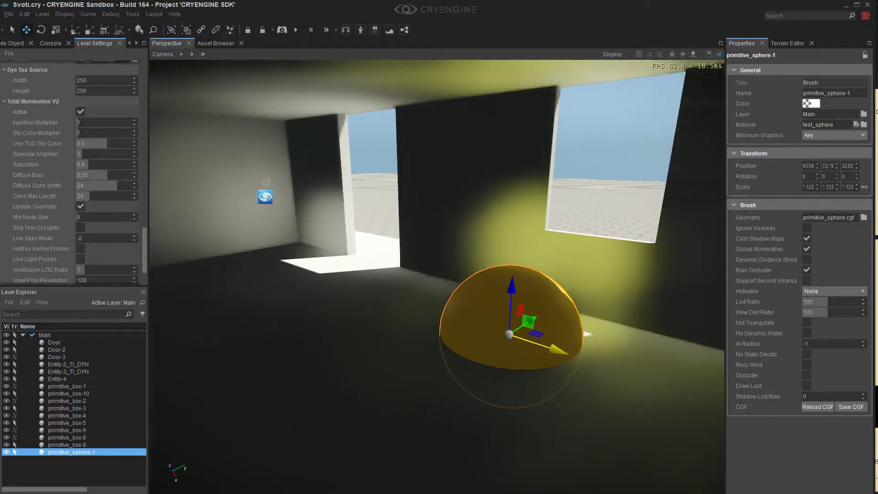
pyautogui.scroll(2, 74, 174)
pyautogui.scroll(-2, 73, 174)
pyautogui.click(81, 111)
pyautogui.click(81, 112)
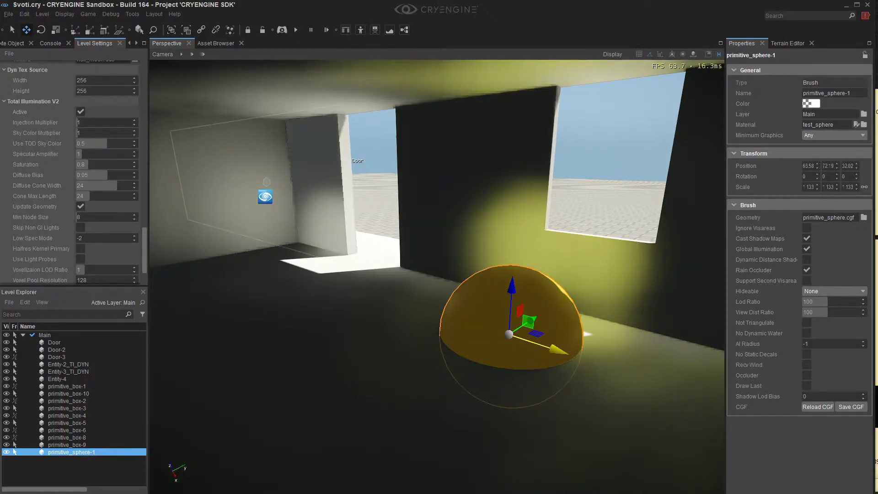
# Examine the sphere's bounced colour on the window wall and the light around the doorway from several viewpoints.
pyautogui.moveTo(437, 276); pyautogui.dragTo(448, 271, button='right')
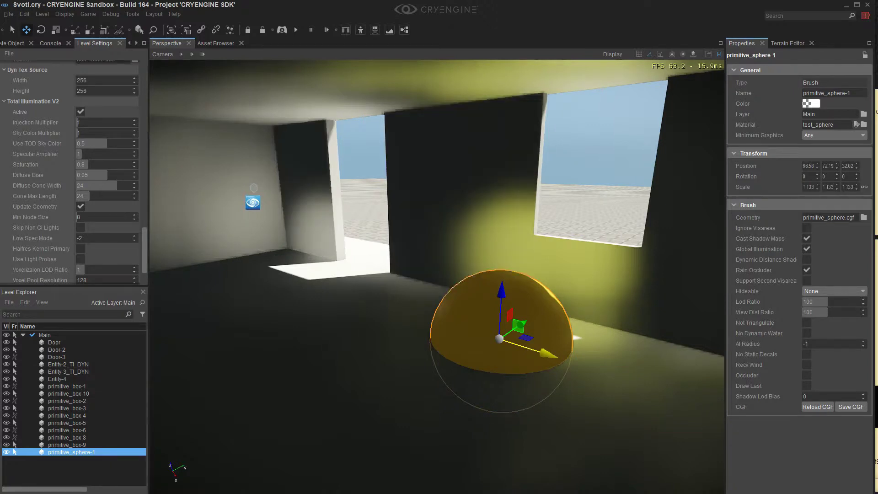
pyautogui.moveTo(419, 224)
pyautogui.mouseDown(button='right')
pyautogui.moveTo(403, 226)
pyautogui.moveTo(430, 228)
pyautogui.moveTo(419, 233)
pyautogui.mouseUp(button='right')
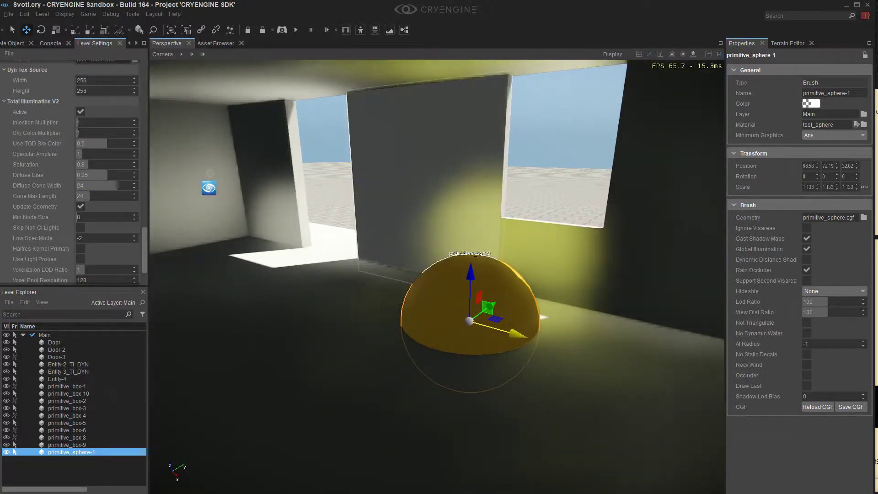
pyautogui.moveTo(420, 233)
pyautogui.mouseDown(button='right')
pyautogui.moveTo(440, 232)
pyautogui.moveTo(426, 237)
pyautogui.mouseUp(button='right')
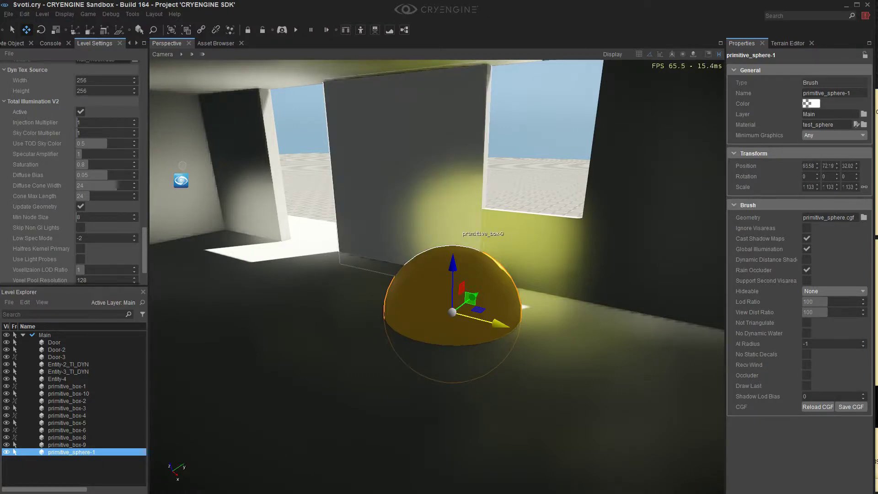
pyautogui.moveTo(466, 228); pyautogui.dragTo(496, 237, button='right')
pyautogui.press('a')
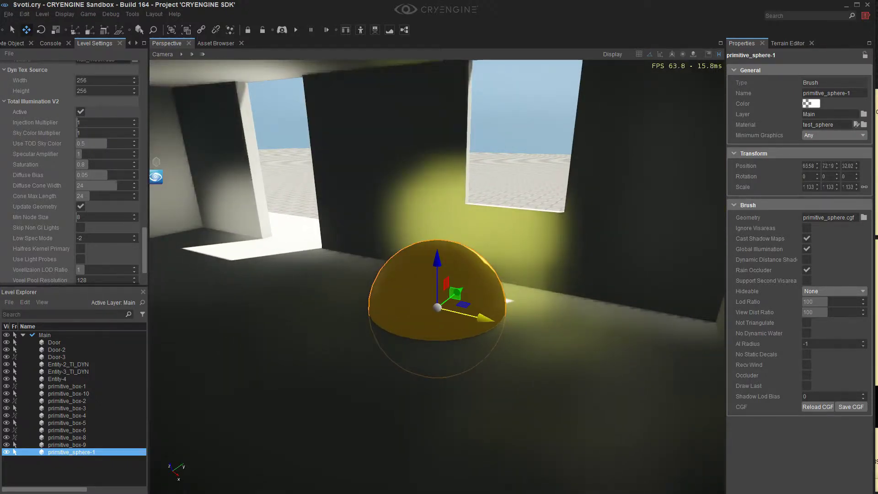
pyautogui.moveTo(450, 234)
pyautogui.mouseDown(button='right')
pyautogui.moveTo(489, 229)
pyautogui.moveTo(444, 232)
pyautogui.mouseUp(button='right')
pyautogui.press('w')
pyautogui.press('s')
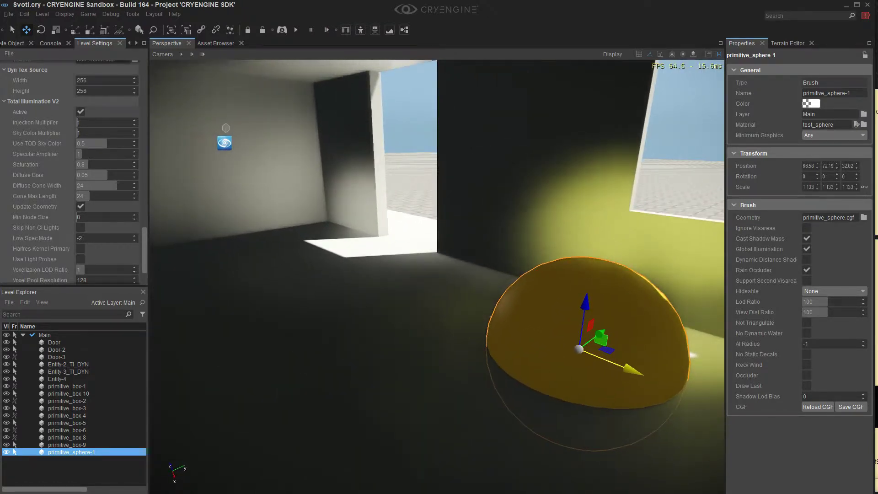
pyautogui.press('s')
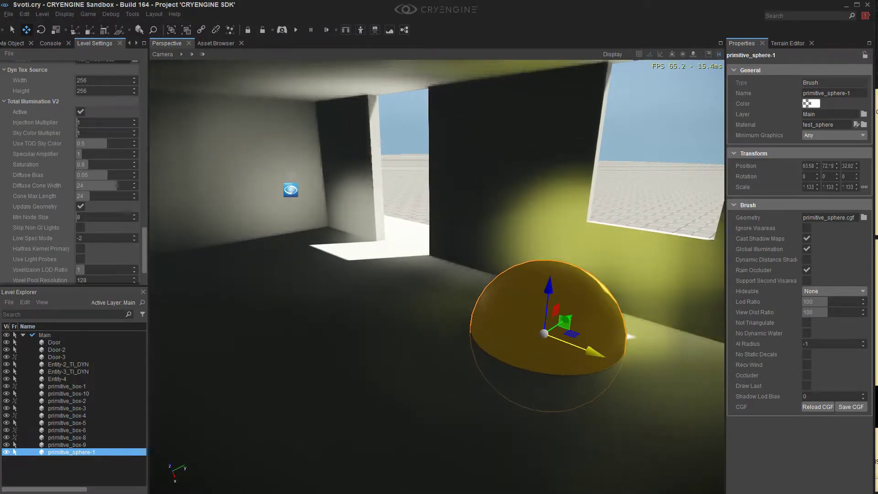
pyautogui.press('d')
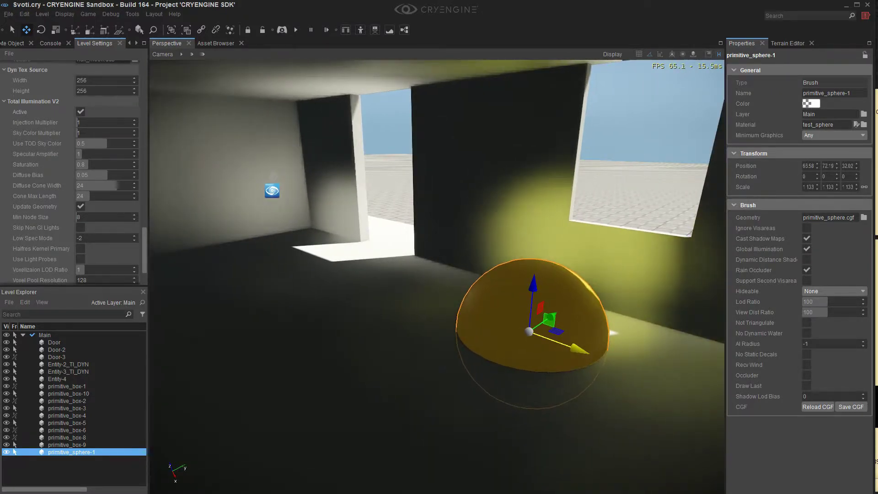
# Examine the bounced light and colour on the ceiling above the sphere, the window and the doorway.
pyautogui.moveTo(438, 277); pyautogui.dragTo(160, 224, button='right')
pyautogui.scroll(2, 437, 276)
pyautogui.press('w')
pyautogui.press('w')
pyautogui.press('w')
pyautogui.press('s')
pyautogui.moveTo(430, 229); pyautogui.dragTo(497, 229, button='right')
pyautogui.press('w')
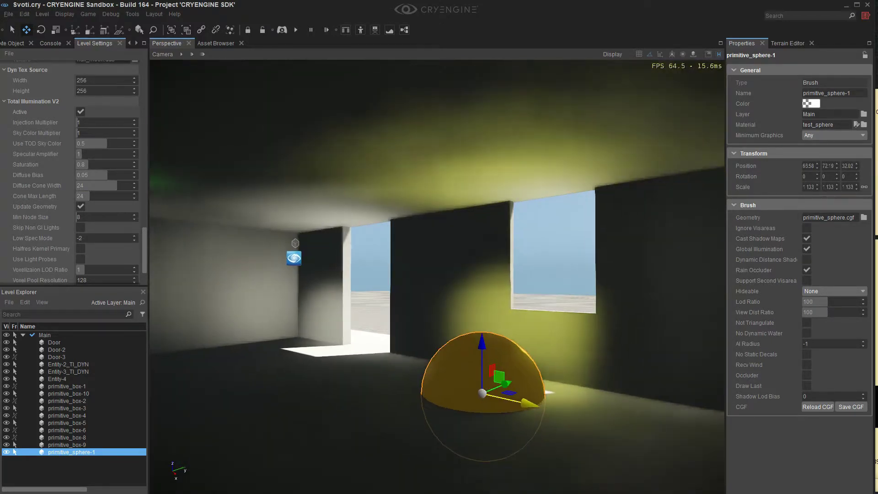
pyautogui.press('s')
pyautogui.press('w')
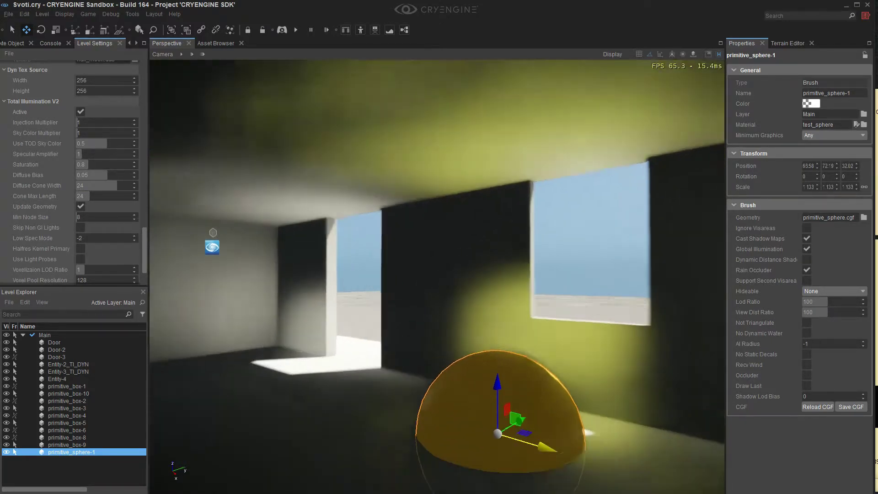
pyautogui.scroll(1, 437, 277)
# Shift the sphere along X partly off the sunlit patch, and move it along Y to about 71.87.
pyautogui.press('s')
pyautogui.moveTo(437, 277); pyautogui.dragTo(408, 317, button='right')
pyautogui.scroll(-1, 437, 277)
pyautogui.press('d')
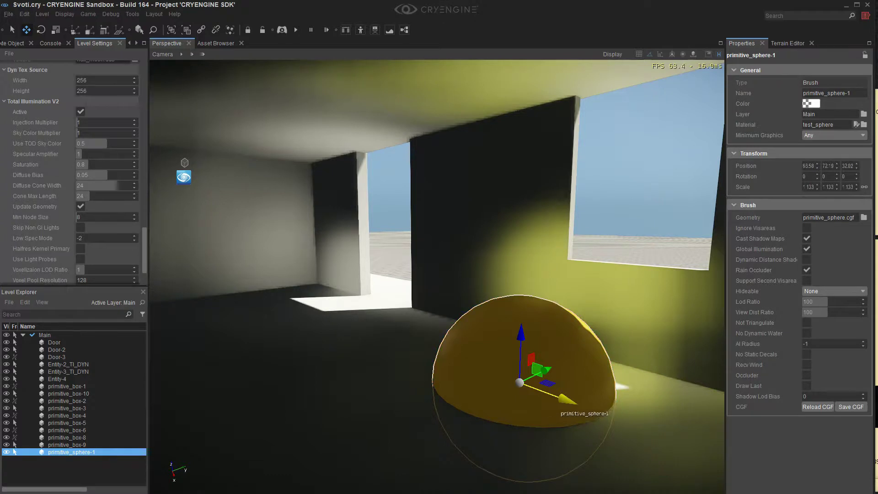
pyautogui.moveTo(560, 399); pyautogui.dragTo(530, 387)
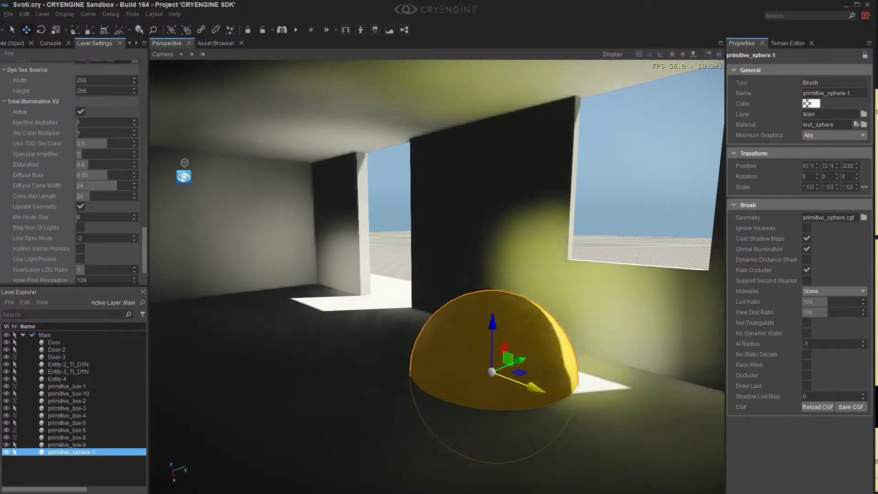
pyautogui.press('d')
pyautogui.moveTo(451, 361); pyautogui.dragTo(422, 370)
pyautogui.press('d')
pyautogui.moveTo(422, 371); pyautogui.dragTo(398, 385, button='right')
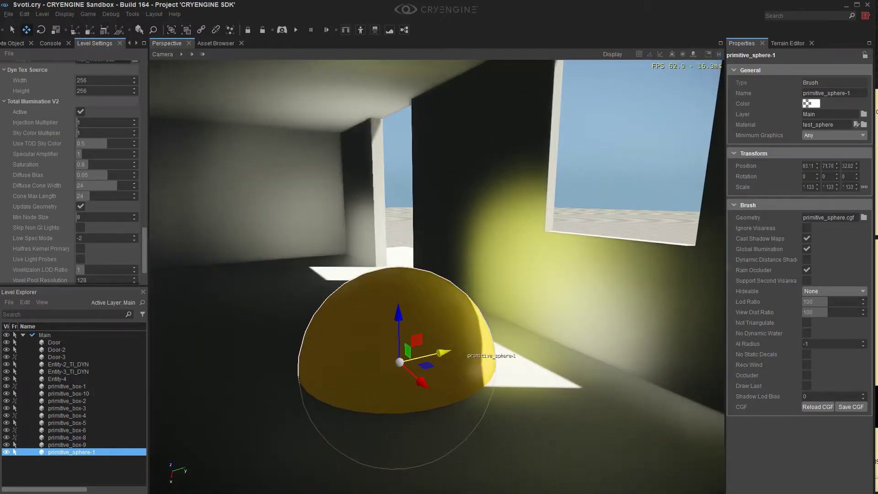
pyautogui.moveTo(442, 352)
pyautogui.mouseDown()
pyautogui.moveTo(474, 346)
pyautogui.moveTo(456, 350)
pyautogui.mouseUp()
pyautogui.moveTo(515, 204); pyautogui.dragTo(547, 215, button='right')
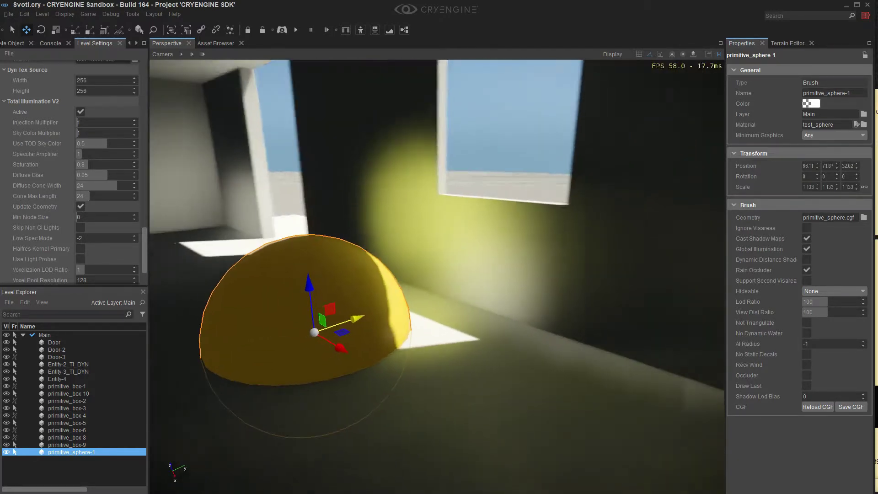
# Inspect the sphere's bounce on the window wall, and nudge the sphere slightly along X toward the doorway.
pyautogui.moveTo(380, 251); pyautogui.dragTo(446, 255, button='right')
pyautogui.press('a')
pyautogui.press('s')
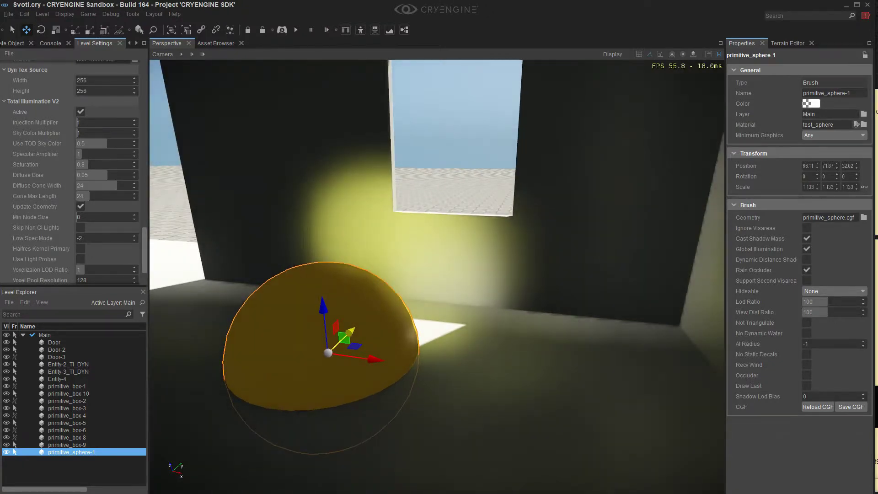
pyautogui.moveTo(437, 275); pyautogui.dragTo(366, 278, button='right')
pyautogui.press('d')
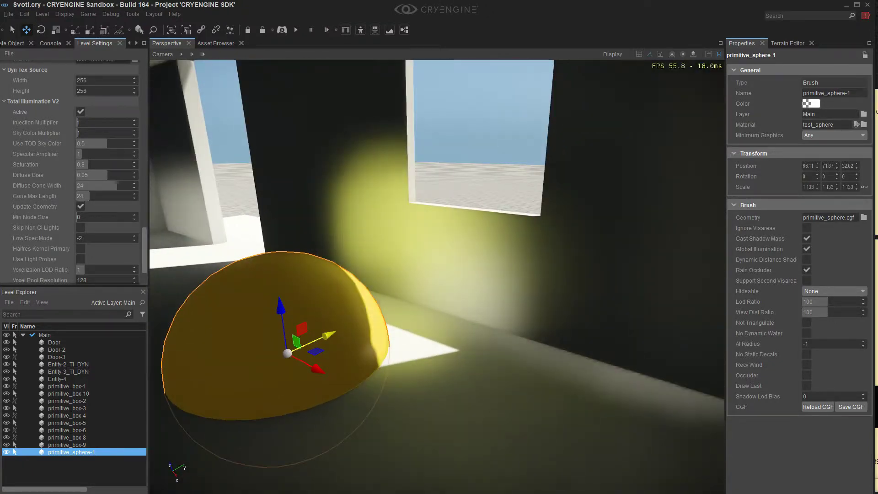
pyautogui.press('s')
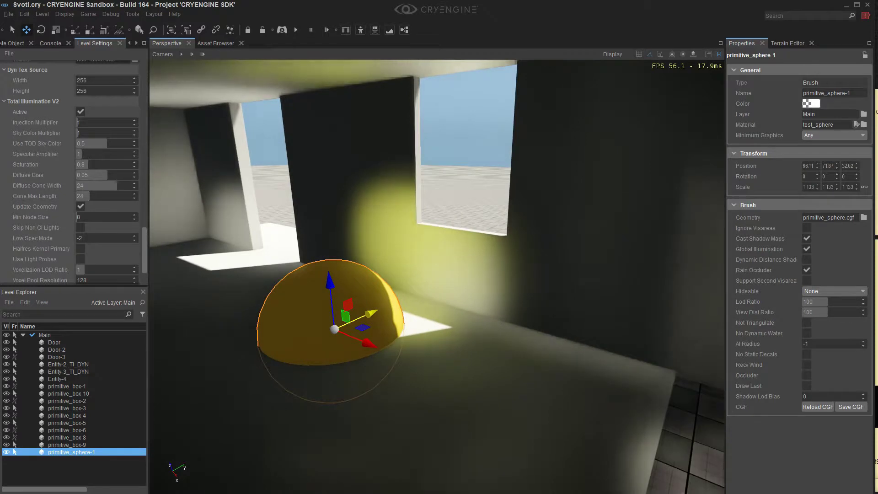
pyautogui.press('w')
pyautogui.moveTo(437, 274); pyautogui.dragTo(481, 205, button='right')
pyautogui.press('a')
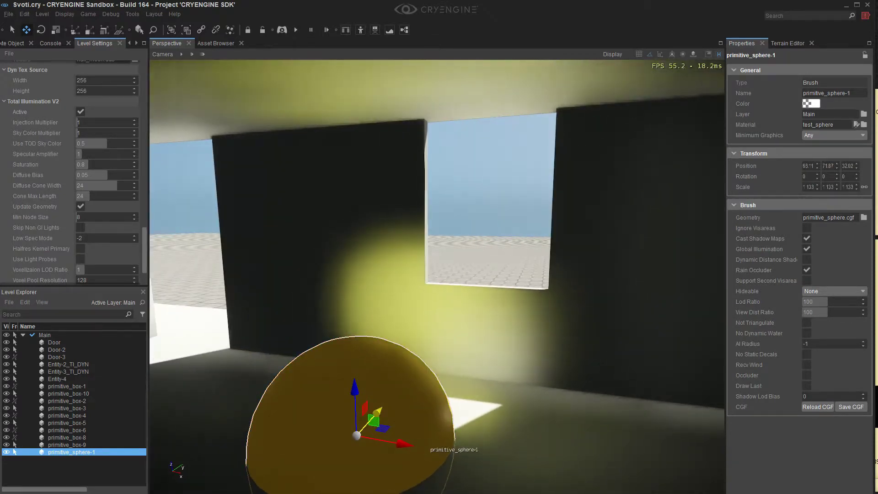
pyautogui.moveTo(404, 444); pyautogui.dragTo(346, 434)
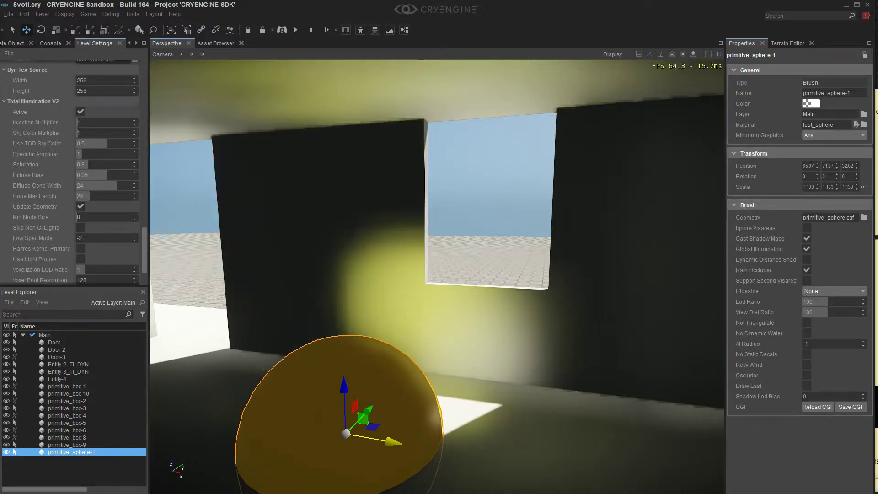
# Frame the sphere between the doorway and window, raise the Total Illumination V2 Injection Multiplier, and lower it to 0.
pyautogui.moveTo(436, 277); pyautogui.dragTo(398, 316, button='right')
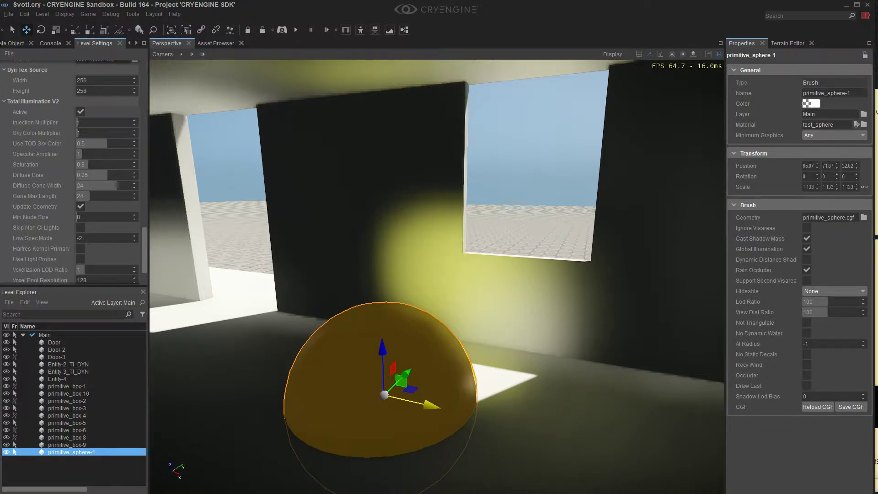
pyautogui.moveTo(437, 277); pyautogui.dragTo(419, 277, button='right')
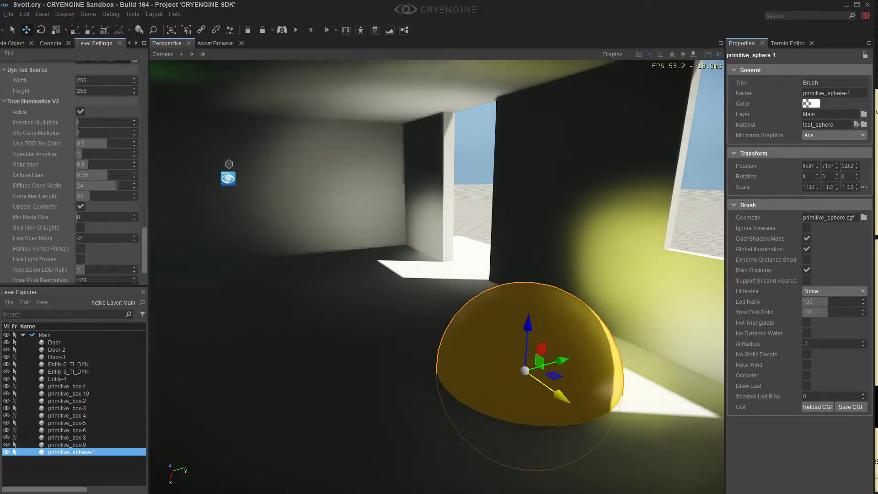
pyautogui.moveTo(419, 277); pyautogui.dragTo(368, 266, button='right')
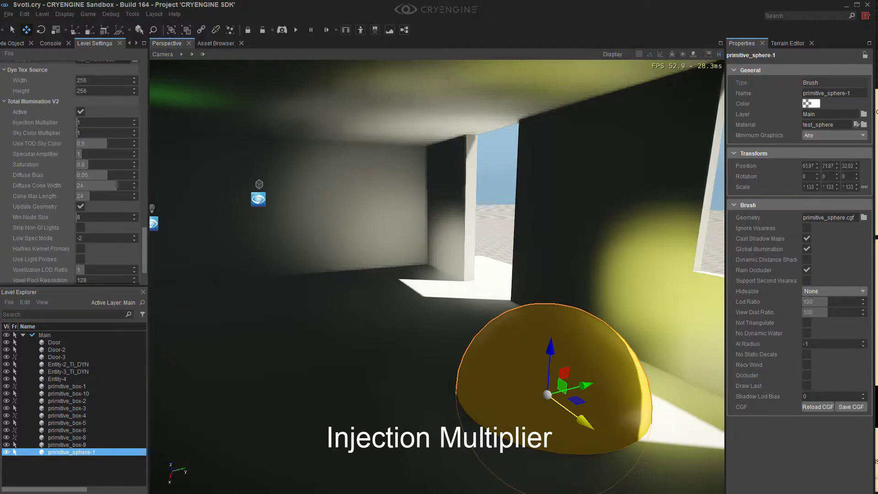
pyautogui.moveTo(403, 137); pyautogui.dragTo(495, 177, button='right')
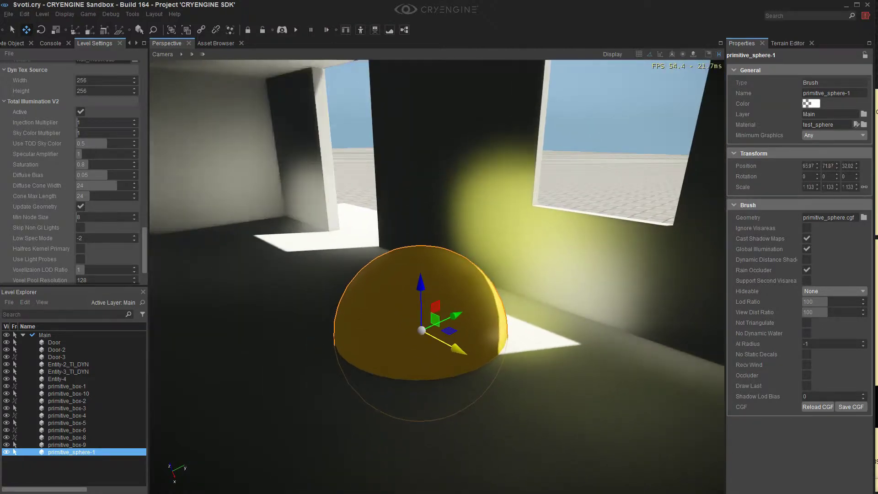
pyautogui.moveTo(78, 122); pyautogui.dragTo(138, 123)
pyautogui.moveTo(109, 122); pyautogui.dragTo(75, 122)
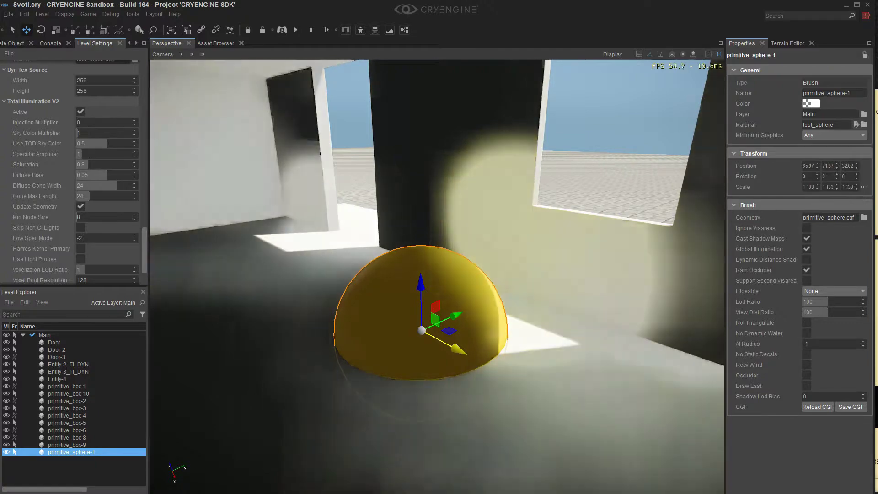
# Compare the room without injected light, restore the Injection Multiplier to 1, and set the Sky Color Multiplier to 32.
pyautogui.moveTo(422, 284); pyautogui.dragTo(423, 243, button='right')
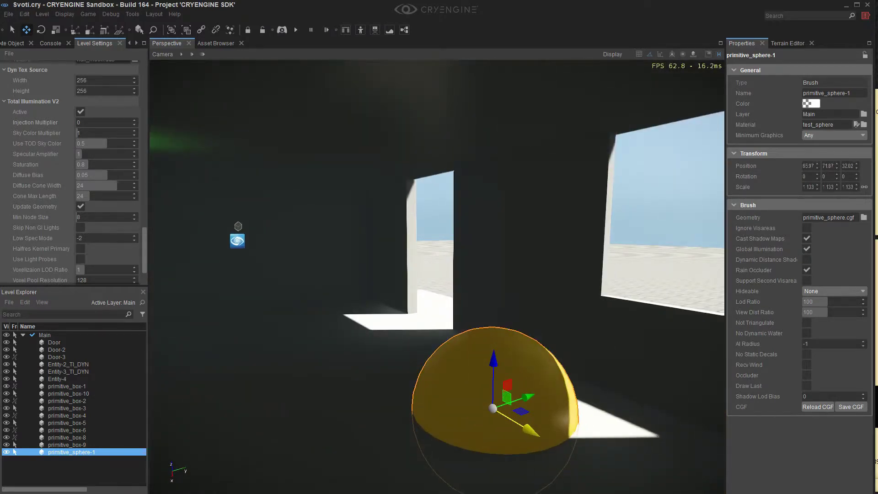
pyautogui.press('Tab')
pyautogui.write('32')
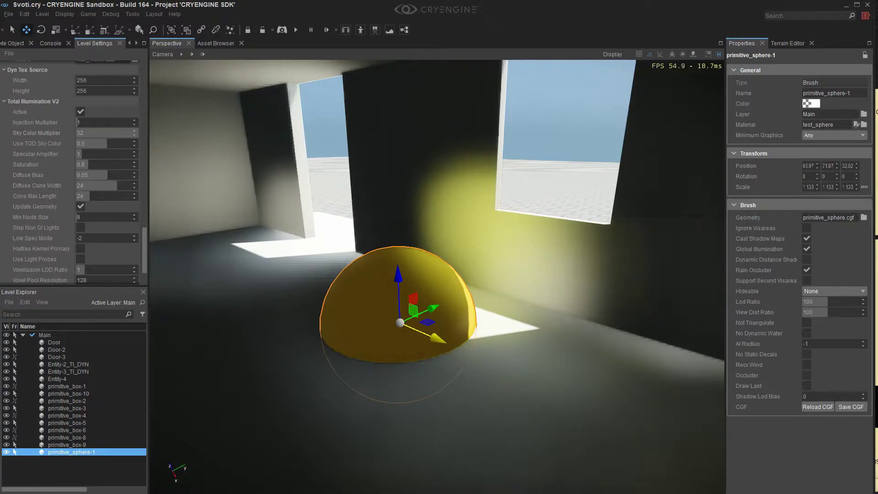
pyautogui.moveTo(137, 133); pyautogui.dragTo(76, 133)
pyautogui.write('32')
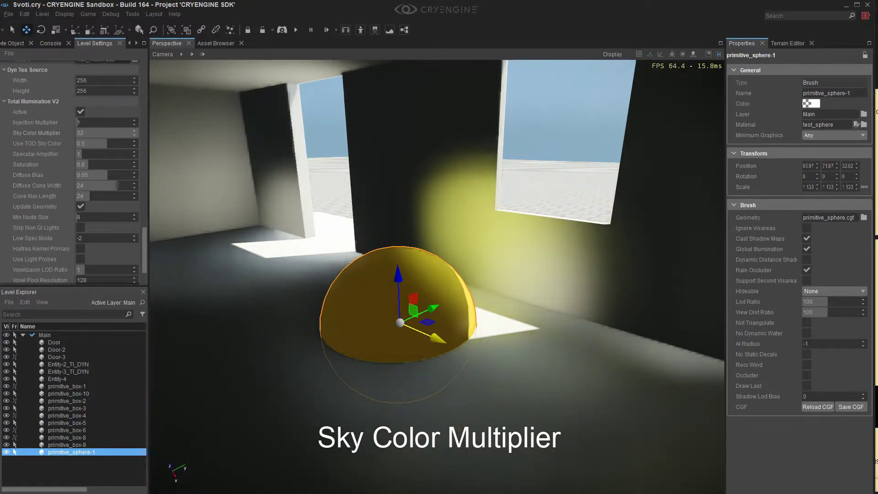
# Set the Total Illumination V2 Sky Color Multiplier to 1 and lower Use TOD Sky Color to 0.48175.
pyautogui.click(92, 134)
pyautogui.press('Return')
pyautogui.moveTo(437, 277); pyautogui.dragTo(382, 264, button='right')
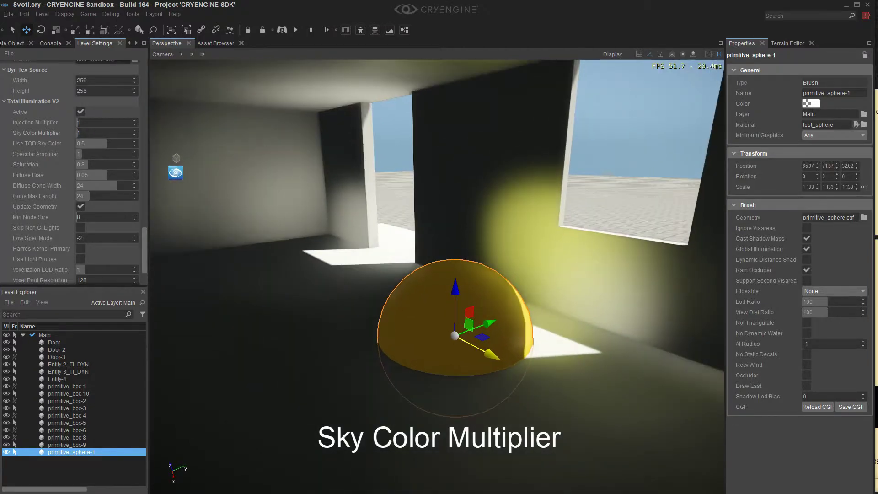
pyautogui.moveTo(437, 276); pyautogui.dragTo(482, 255, button='right')
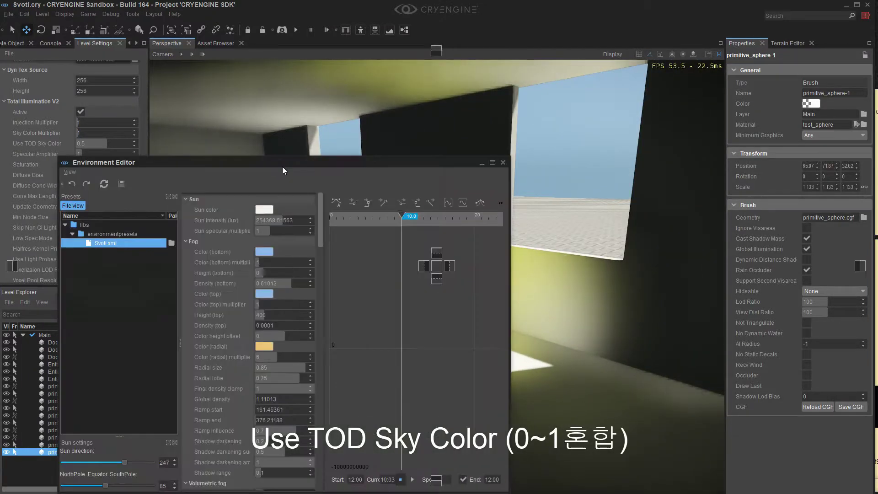
pyautogui.moveTo(393, 95); pyautogui.dragTo(408, 139)
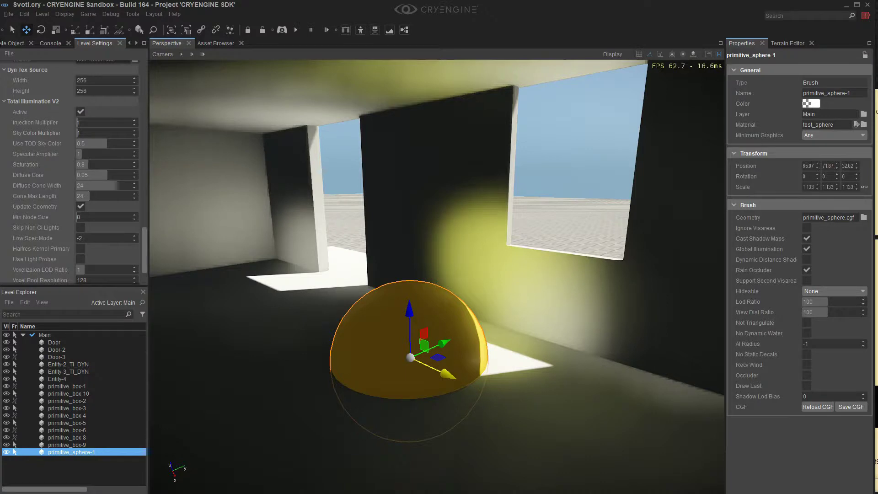
pyautogui.moveTo(107, 144); pyautogui.dragTo(84, 153)
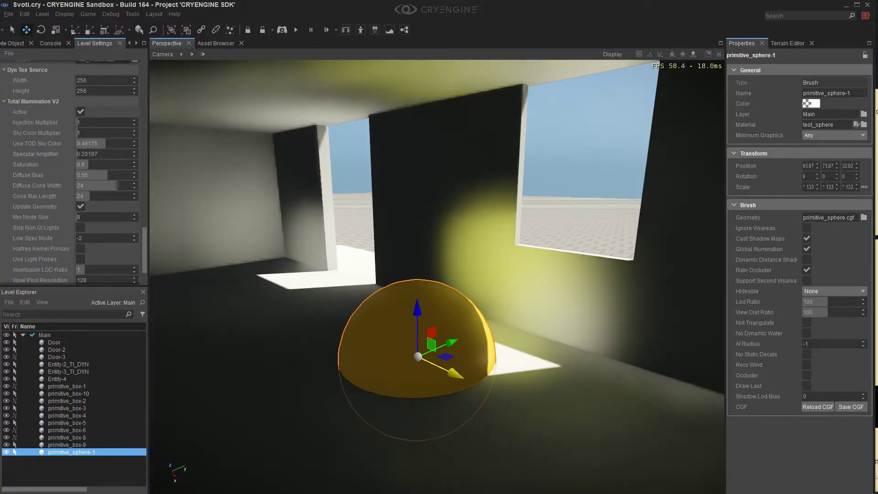
# Set the Specular Amplifier to 1 and inspect the reflections on the sphere from several angles.
pyautogui.moveTo(440, 302); pyautogui.dragTo(418, 394, button='right')
pyautogui.moveTo(81, 154)
pyautogui.mouseDown()
pyautogui.moveTo(105, 154)
pyautogui.moveTo(86, 154)
pyautogui.mouseUp()
pyautogui.click(86, 154)
pyautogui.write('1')
pyautogui.moveTo(412, 274); pyautogui.dragTo(531, 256, button='right')
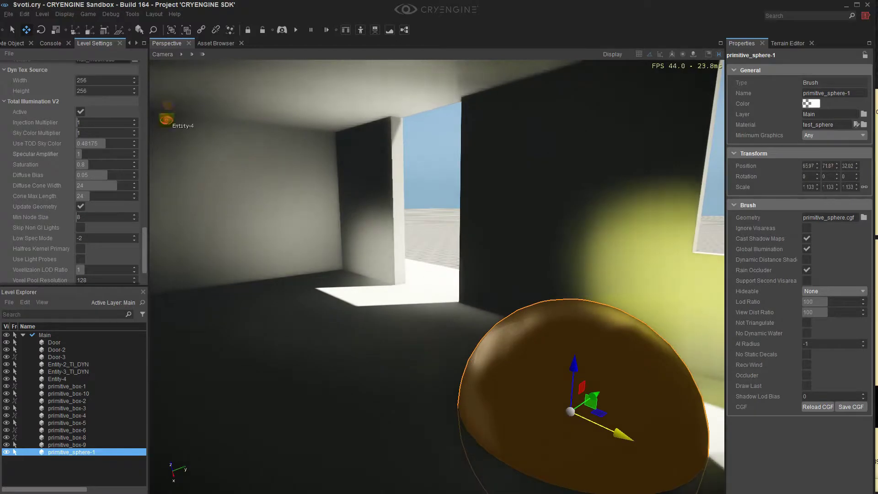
pyautogui.moveTo(371, 201); pyautogui.dragTo(398, 222, button='right')
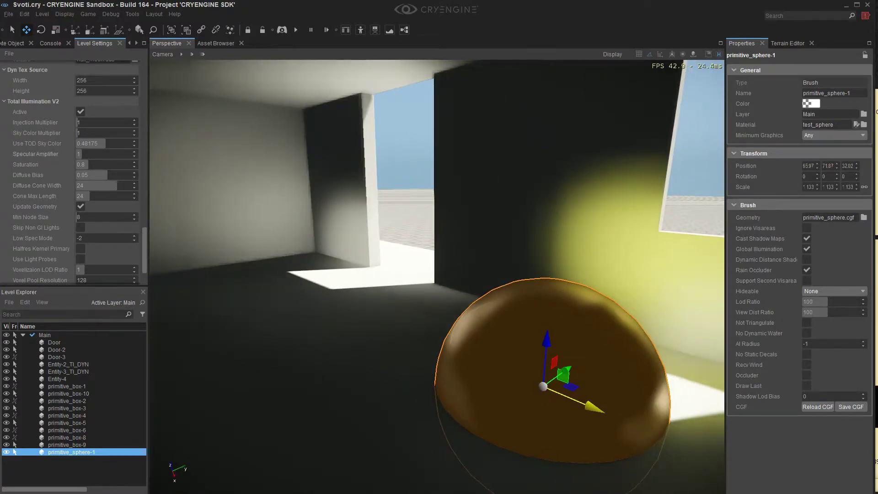
pyautogui.moveTo(464, 236); pyautogui.dragTo(480, 280, button='right')
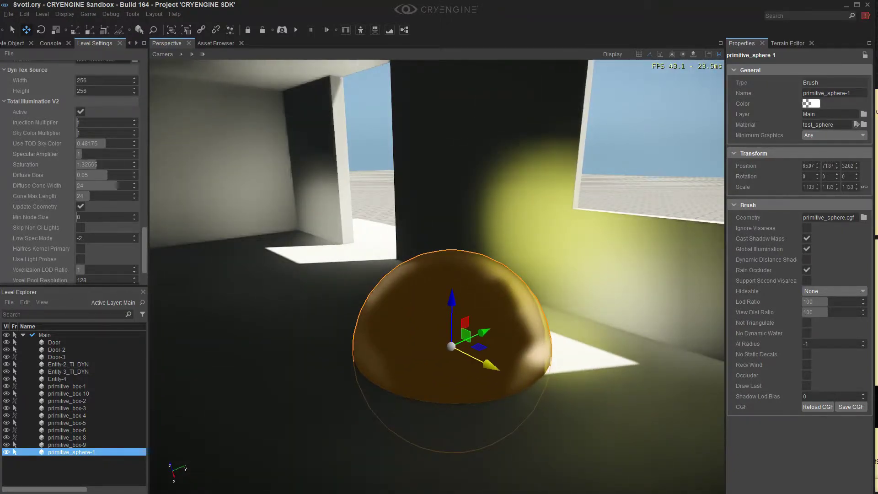
# Compare the colour bounce with Saturation at about 0.95 and at 0, and set it back to 0.8.
pyautogui.moveTo(97, 165)
pyautogui.mouseDown()
pyautogui.moveTo(110, 164)
pyautogui.moveTo(82, 164)
pyautogui.mouseUp()
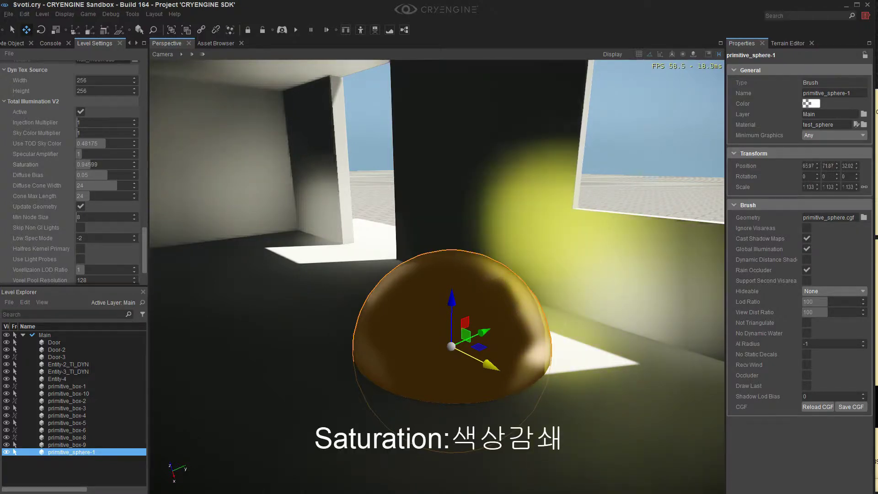
pyautogui.moveTo(439, 274); pyautogui.dragTo(526, 215, button='right')
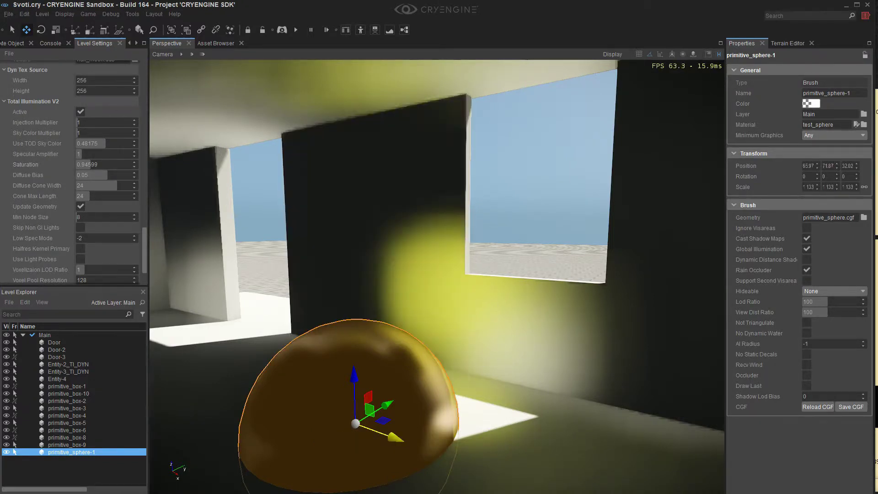
pyautogui.moveTo(428, 341); pyautogui.dragTo(421, 383, button='right')
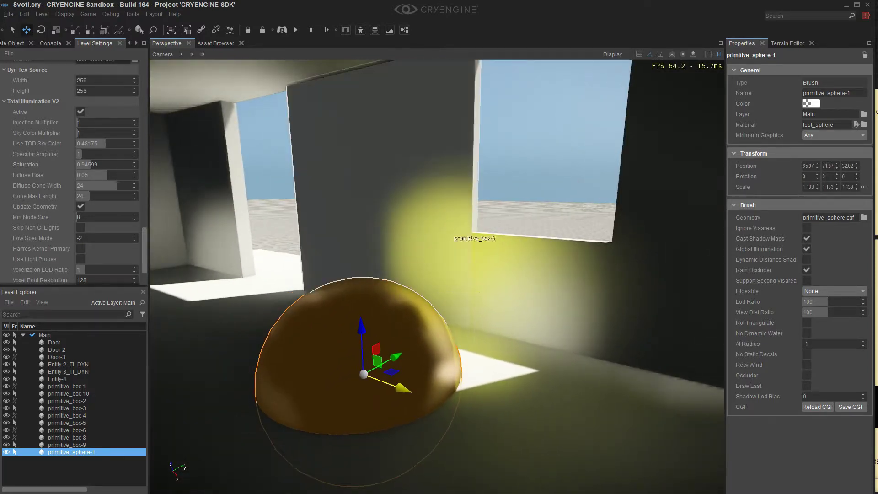
pyautogui.click(104, 165)
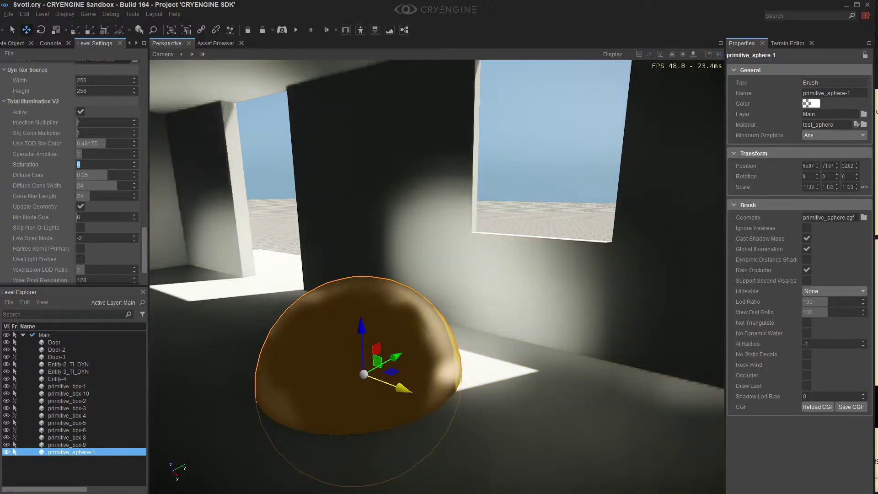
pyautogui.click(89, 164)
pyautogui.moveTo(437, 256); pyautogui.dragTo(453, 253, button='right')
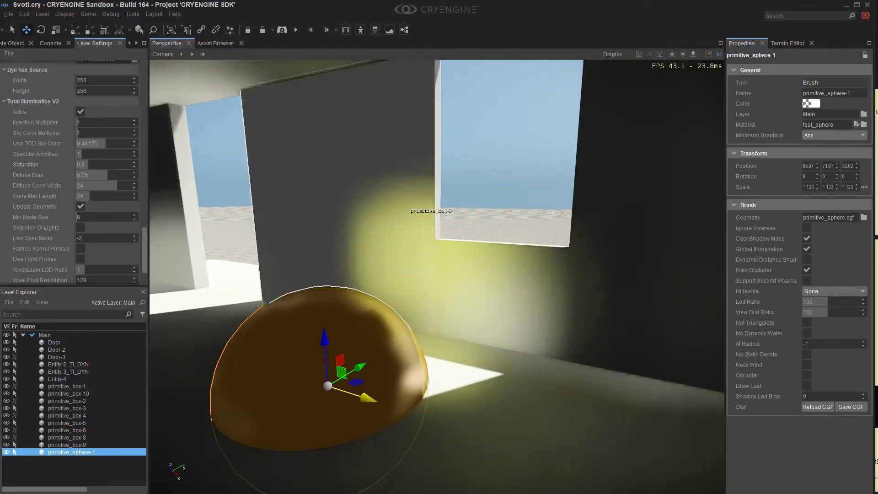
pyautogui.press('a')
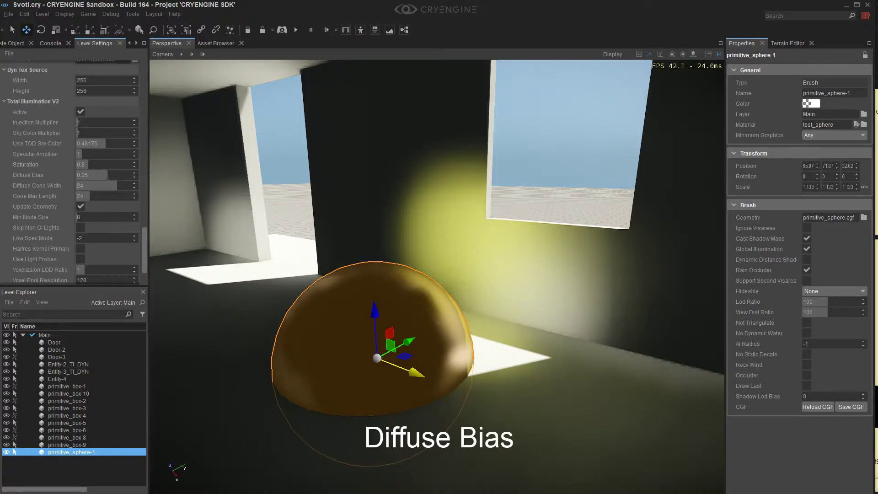
# Try Diffuse Bias slightly below 0 and at about 0.4, and set it back to 0.05.
pyautogui.moveTo(108, 175)
pyautogui.mouseDown()
pyautogui.moveTo(129, 175)
pyautogui.moveTo(107, 175)
pyautogui.mouseUp()
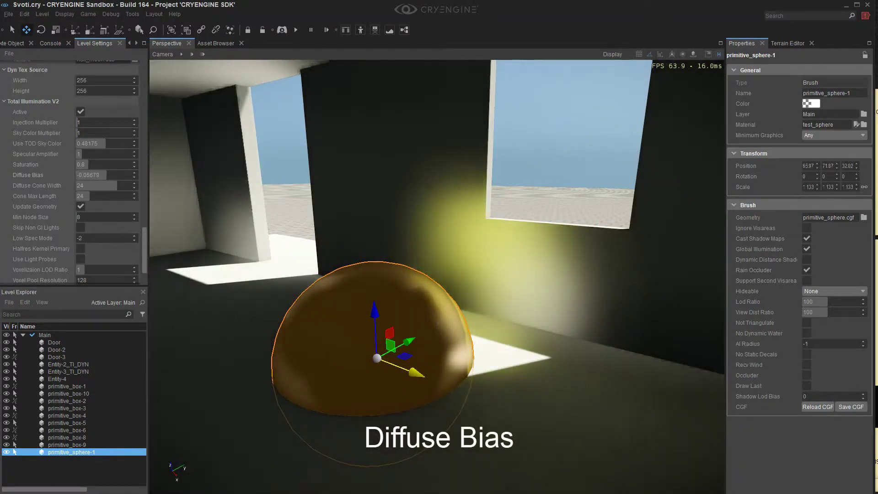
pyautogui.hotkey('ctrl', 'z')
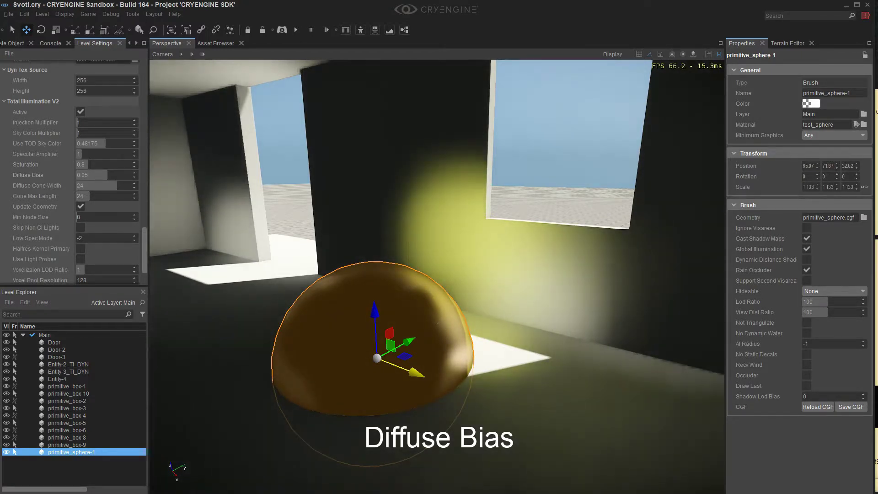
pyautogui.moveTo(106, 175); pyautogui.dragTo(111, 175)
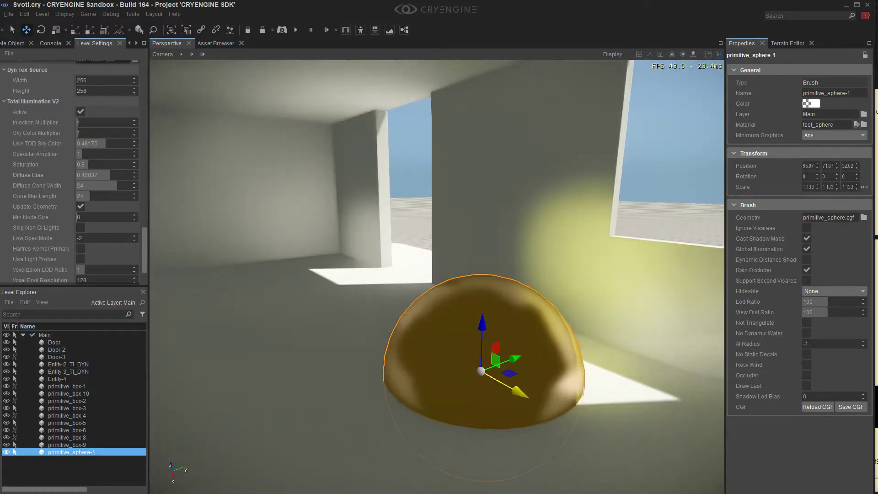
pyautogui.click(94, 174)
pyautogui.write('0.05')
pyautogui.press('Return')
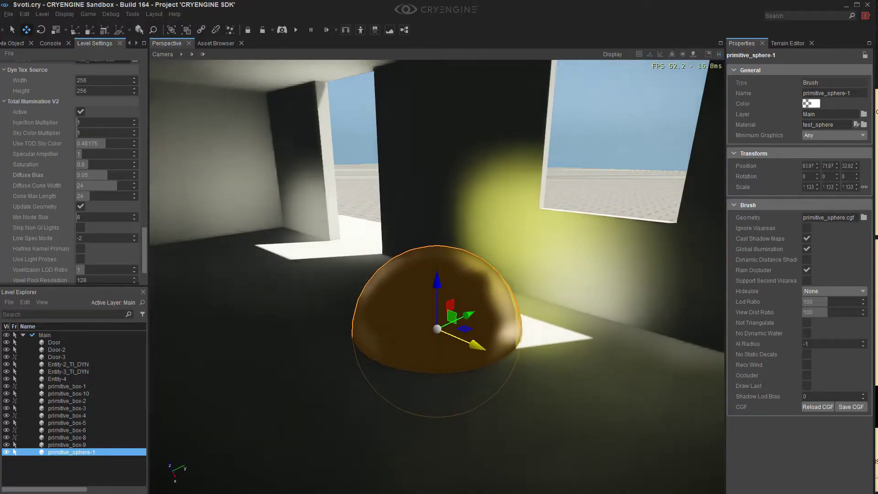
# Examine the sphere's bounce around the window wall and read the description of the Diffuse Cone Width setting.
pyautogui.moveTo(437, 277); pyautogui.dragTo(450, 290, button='right')
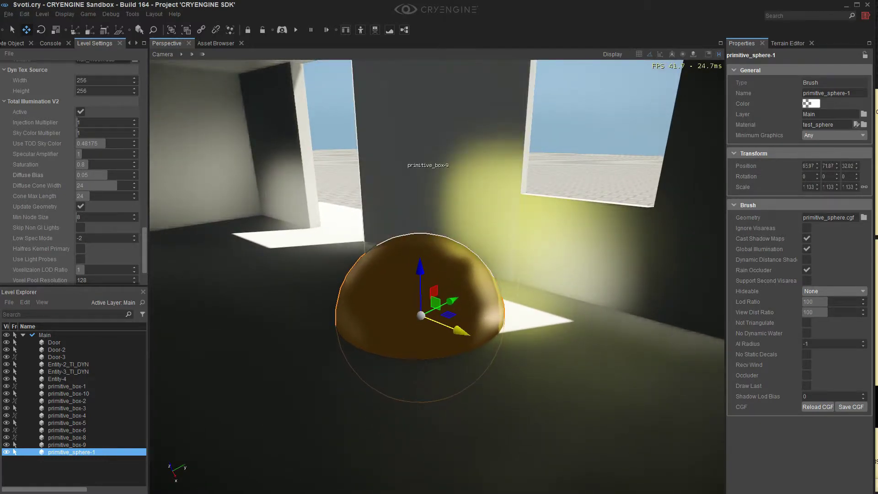
pyautogui.moveTo(403, 170); pyautogui.dragTo(388, 150, button='right')
pyautogui.moveTo(474, 305); pyautogui.dragTo(466, 289, button='right')
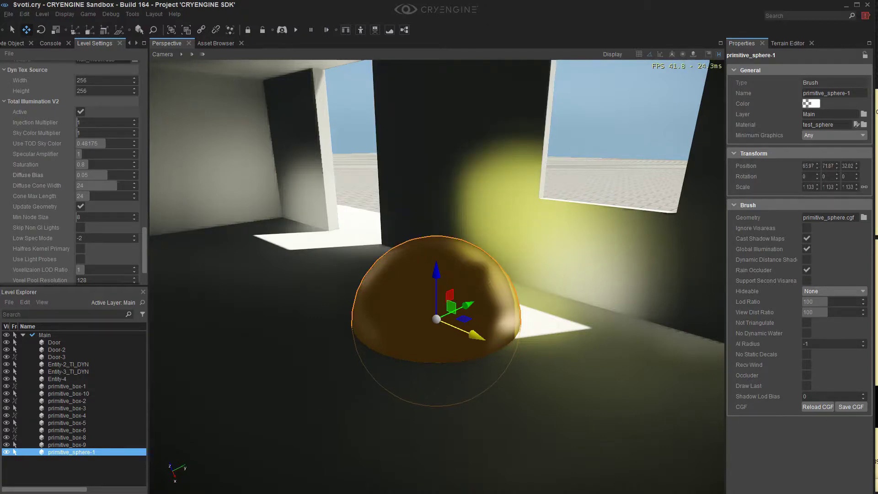
pyautogui.moveTo(46, 184)
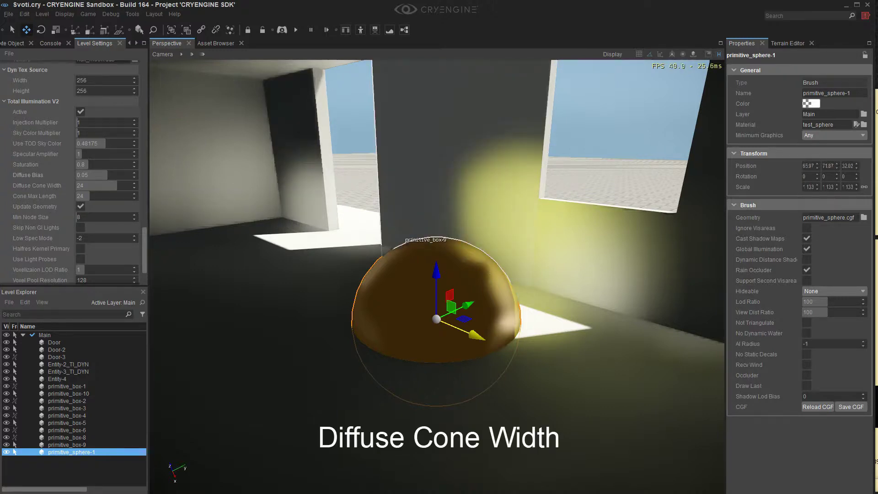
pyautogui.moveTo(397, 238)
pyautogui.mouseDown(button='right')
pyautogui.moveTo(423, 238)
pyautogui.moveTo(404, 239)
pyautogui.mouseUp(button='right')
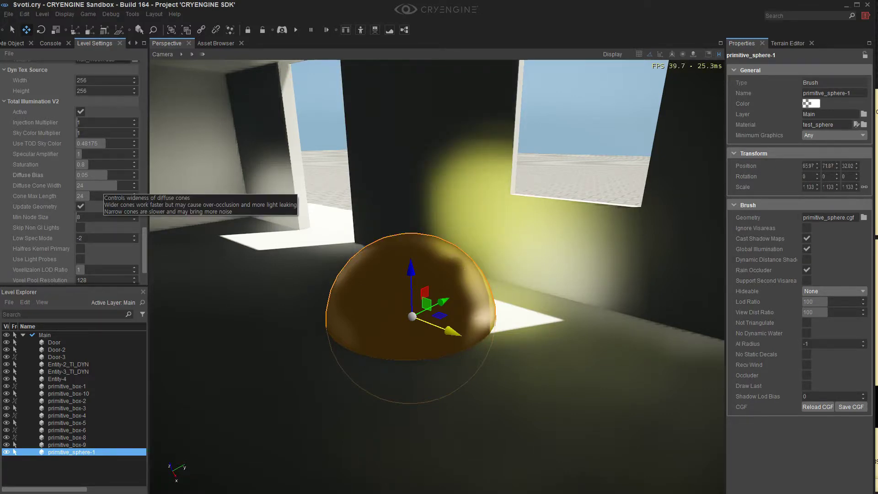
pyautogui.moveTo(361, 201); pyautogui.dragTo(379, 192, button='right')
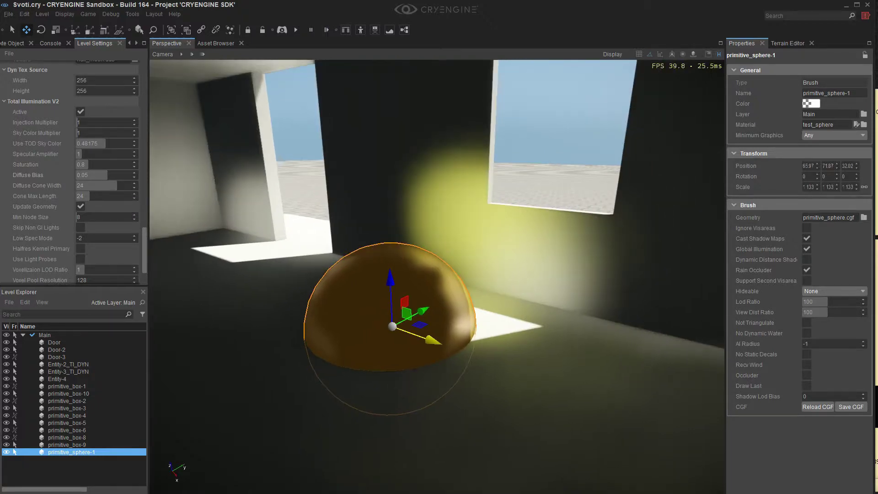
pyautogui.moveTo(352, 294); pyautogui.dragTo(426, 252, button='right')
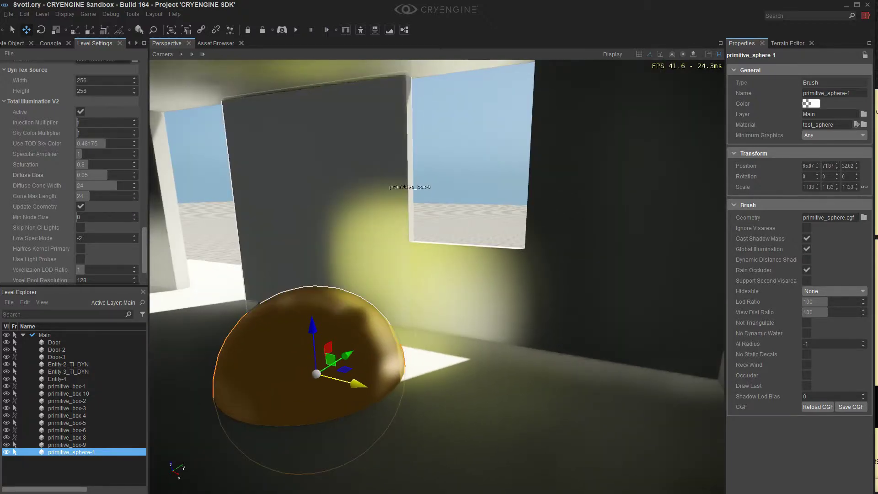
pyautogui.moveTo(405, 284); pyautogui.dragTo(375, 240, button='right')
pyautogui.moveTo(464, 142); pyautogui.dragTo(414, 160, button='right')
pyautogui.moveTo(371, 289); pyautogui.dragTo(403, 347, button='right')
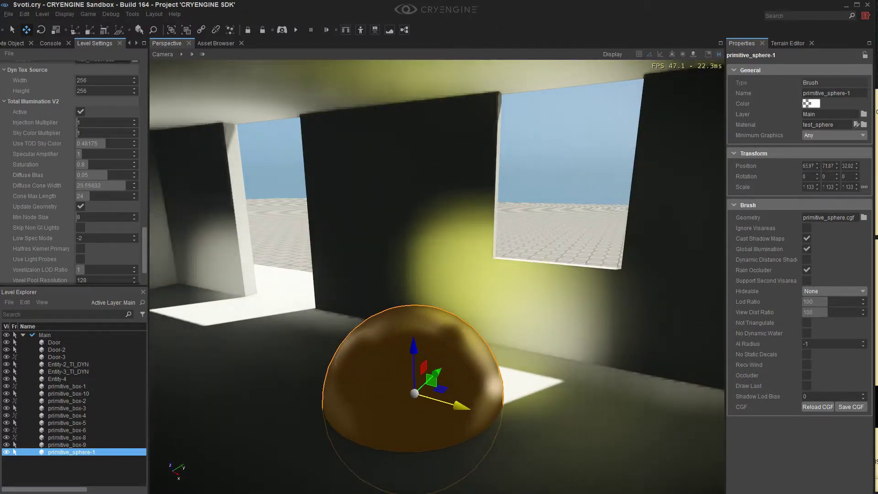
# Raise the Diffuse Cone Width to 36 and inspect the bounced light on the ceiling, walls and room corner.
pyautogui.moveTo(125, 186); pyautogui.dragTo(138, 185)
pyautogui.moveTo(406, 282); pyautogui.dragTo(397, 222, button='right')
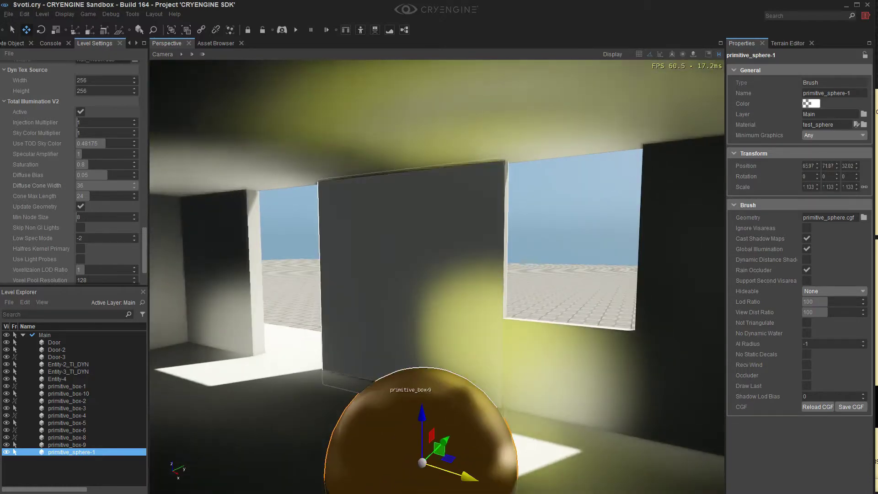
pyautogui.moveTo(335, 367); pyautogui.dragTo(411, 414, button='right')
pyautogui.moveTo(314, 256); pyautogui.dragTo(540, 298, button='right')
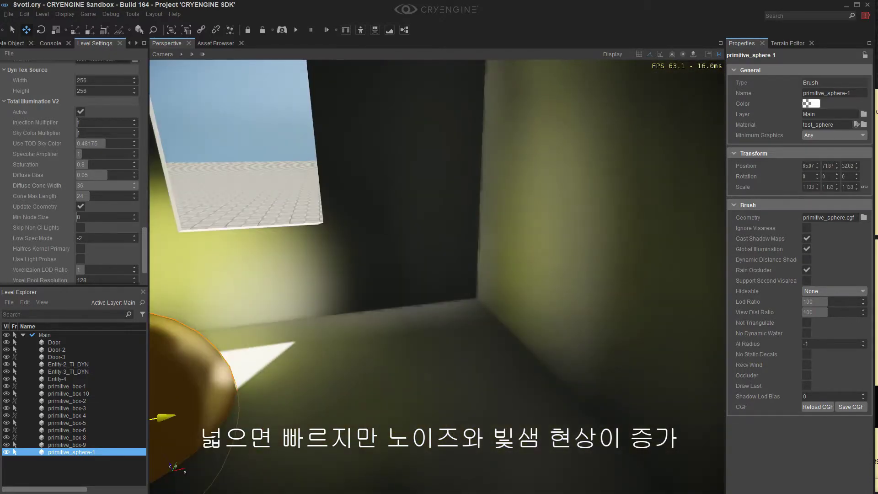
pyautogui.moveTo(347, 275); pyautogui.dragTo(658, 277, button='right')
pyautogui.moveTo(437, 277); pyautogui.dragTo(430, 256, button='right')
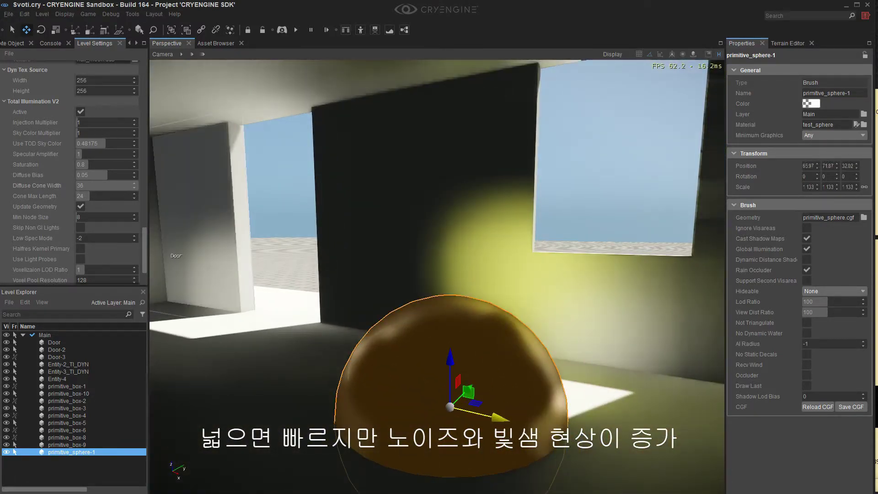
# Set the Diffuse Cone Width to 4 and check the bounced light on the ceiling above the window.
pyautogui.click(99, 186)
pyautogui.write('4')
pyautogui.press('Return')
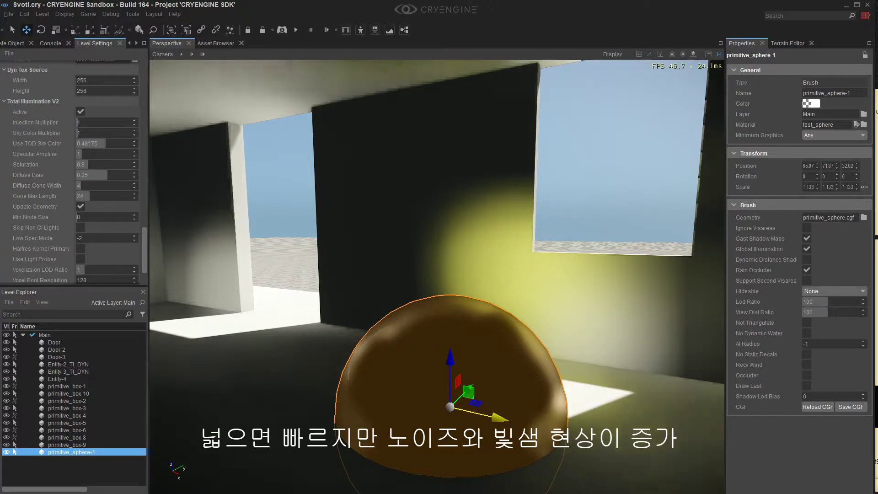
pyautogui.moveTo(437, 277); pyautogui.dragTo(477, 191, button='right')
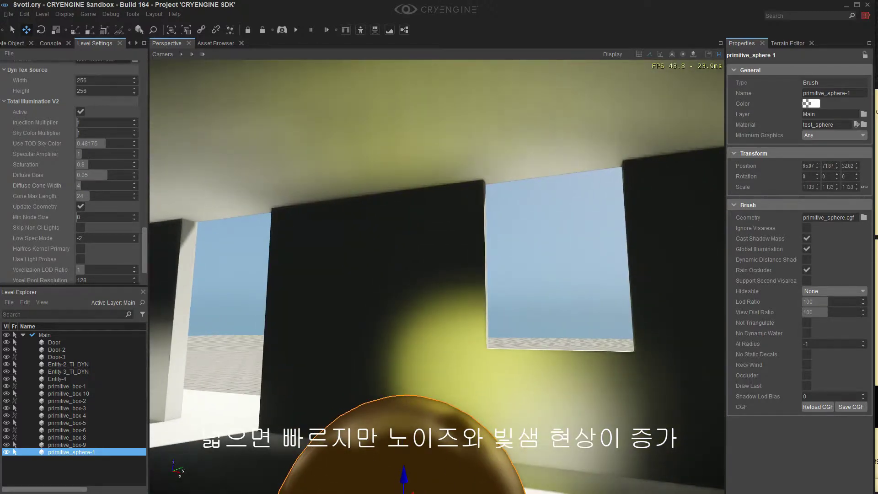
# Raise the Diffuse Cone Width to about 35.4, lower it to 1, and compare the light on the ceiling and corner walls.
pyautogui.moveTo(82, 186); pyautogui.dragTo(137, 186)
pyautogui.moveTo(348, 219); pyautogui.dragTo(275, 190, button='right')
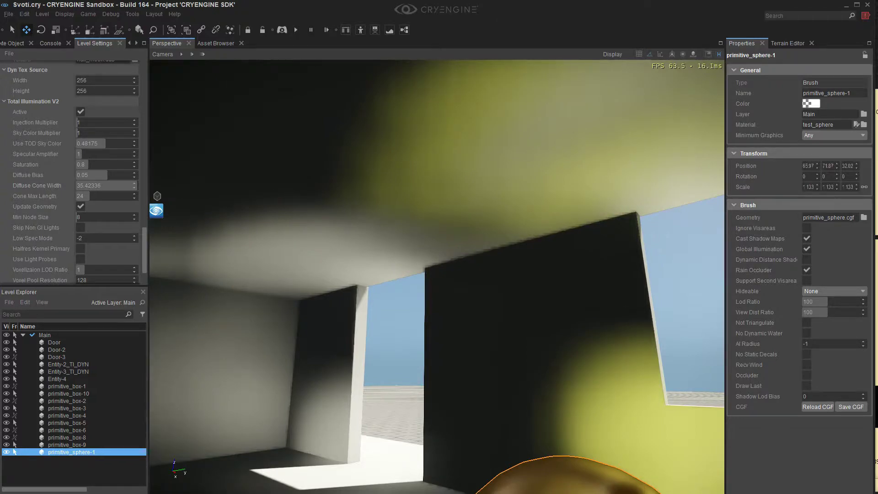
pyautogui.moveTo(128, 186); pyautogui.dragTo(76, 186)
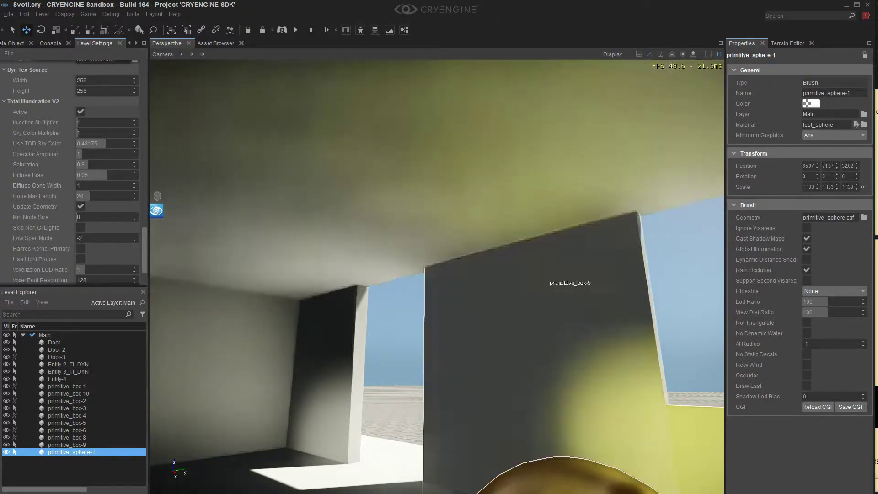
pyautogui.moveTo(599, 280); pyautogui.dragTo(723, 357, button='right')
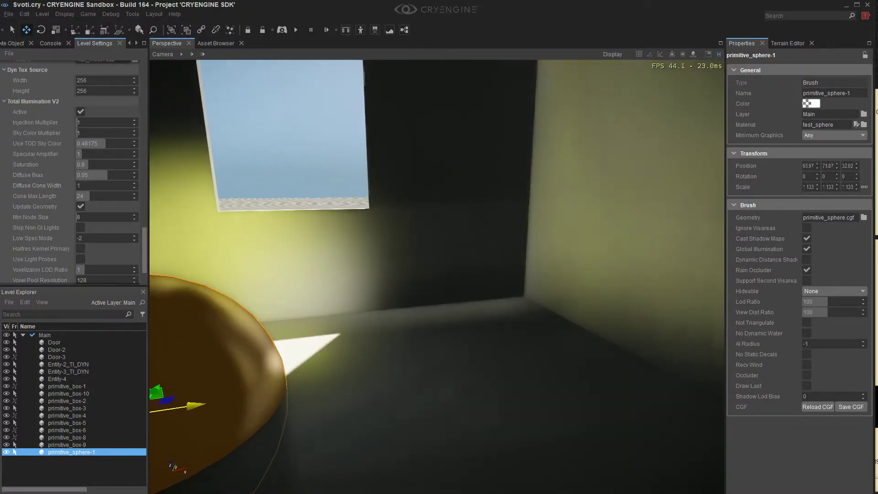
# Raise the Diffuse Cone Width to about 32.9, compare the light on the corner walls, and set it to 4.
pyautogui.moveTo(78, 186); pyautogui.dragTo(132, 186)
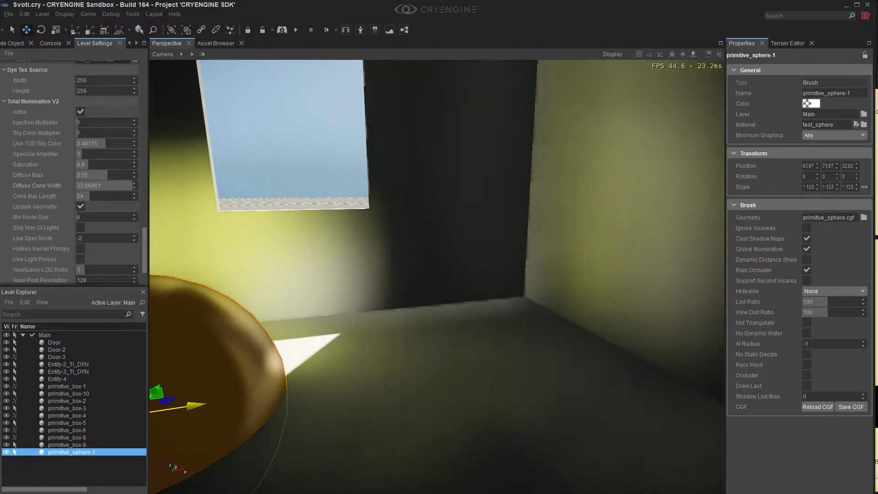
pyautogui.doubleClick(128, 186)
pyautogui.write('4')
pyautogui.press('Return')
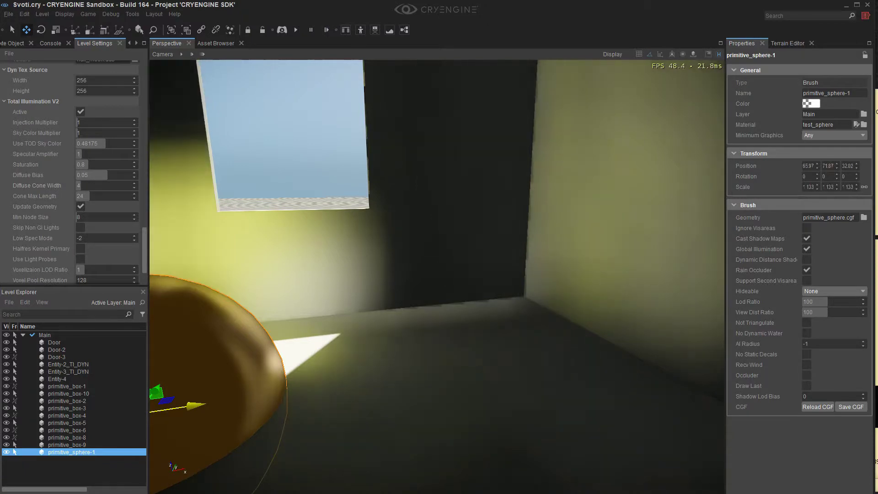
# Set the Cone Max Length to 2 and inspect the light on the floor, window wall, sphere and ceiling.
pyautogui.moveTo(219, 189); pyautogui.dragTo(183, 186, button='right')
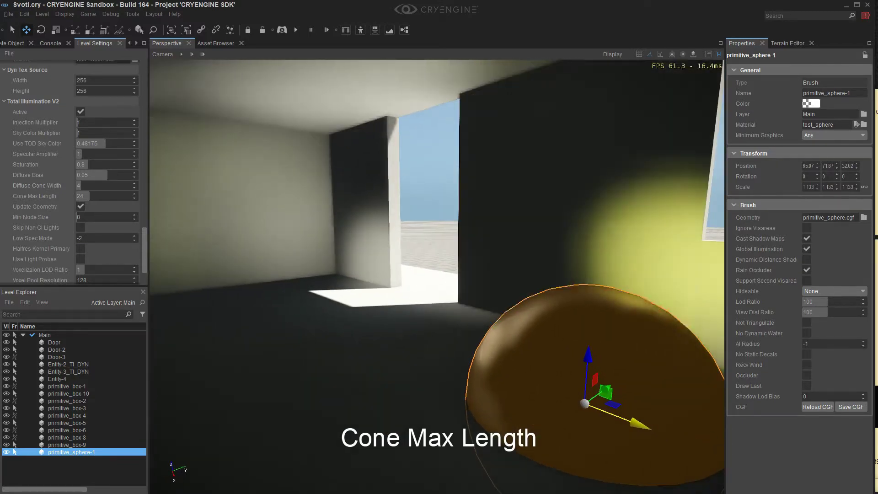
pyautogui.moveTo(532, 274); pyautogui.dragTo(475, 263, button='right')
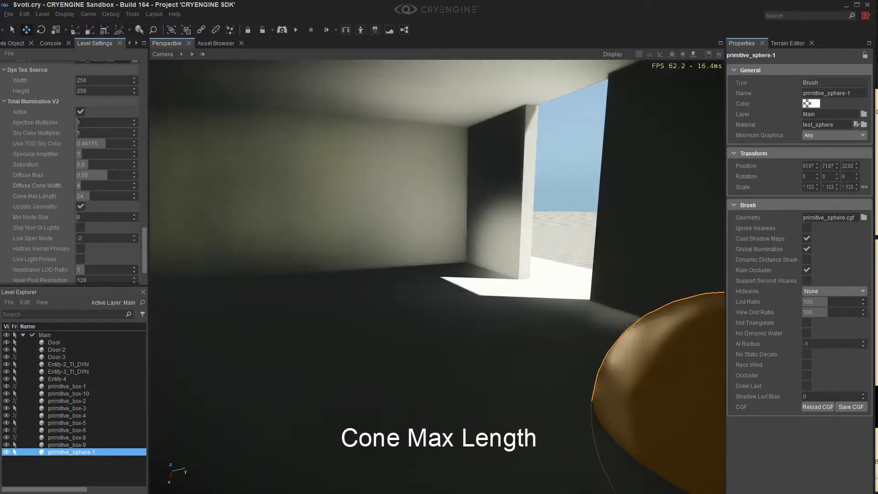
pyautogui.press('s')
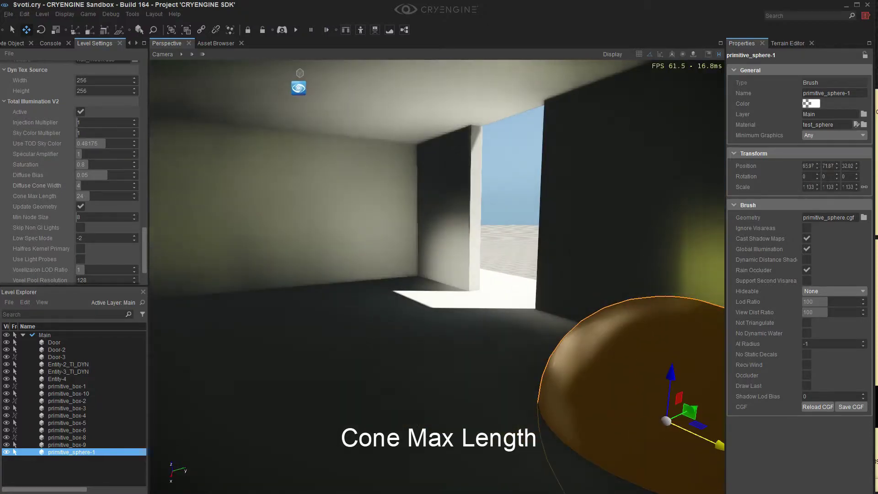
pyautogui.click(86, 197)
pyautogui.write('2')
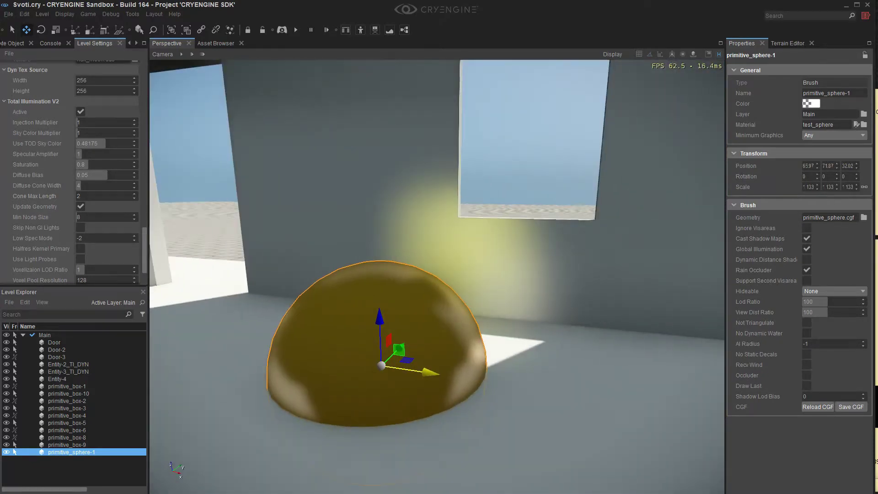
pyautogui.moveTo(438, 276); pyautogui.dragTo(371, 306, button='right')
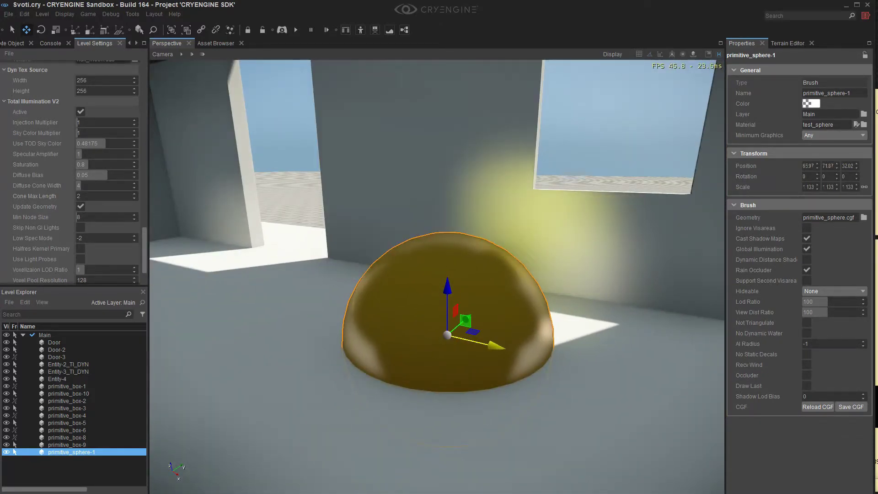
pyautogui.moveTo(438, 276); pyautogui.dragTo(567, 176, button='right')
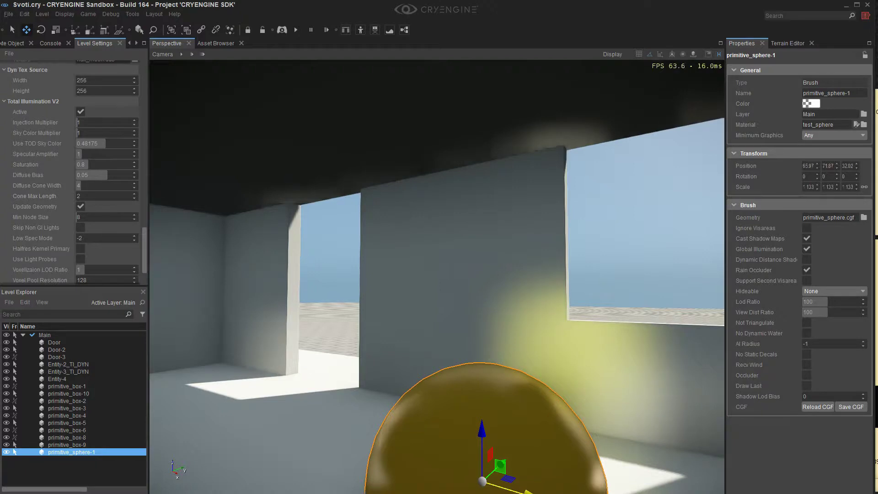
# Read the description of the Cone Max Length setting, set it to 36, and compare the lighting across the room.
pyautogui.moveTo(41, 195)
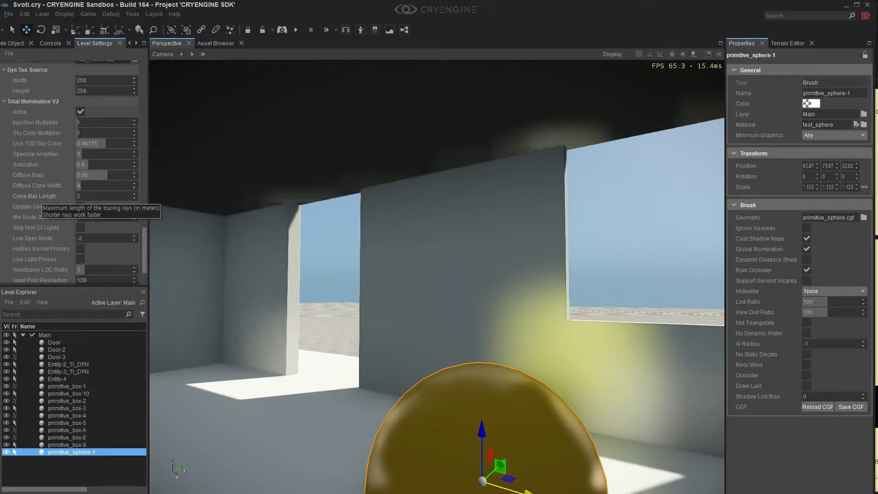
pyautogui.doubleClick(84, 196)
pyautogui.write('36')
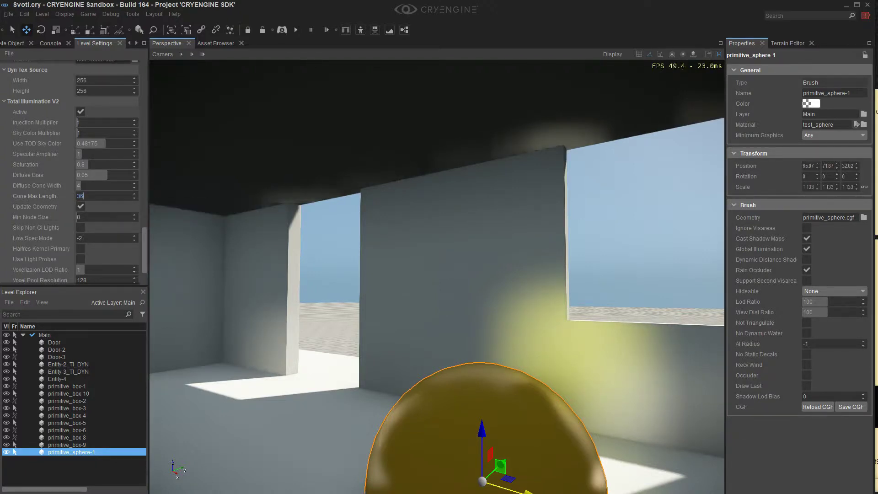
pyautogui.press('Return')
pyautogui.moveTo(462, 257); pyautogui.dragTo(407, 238, button='right')
pyautogui.moveTo(407, 238); pyautogui.dragTo(257, 208, button='right')
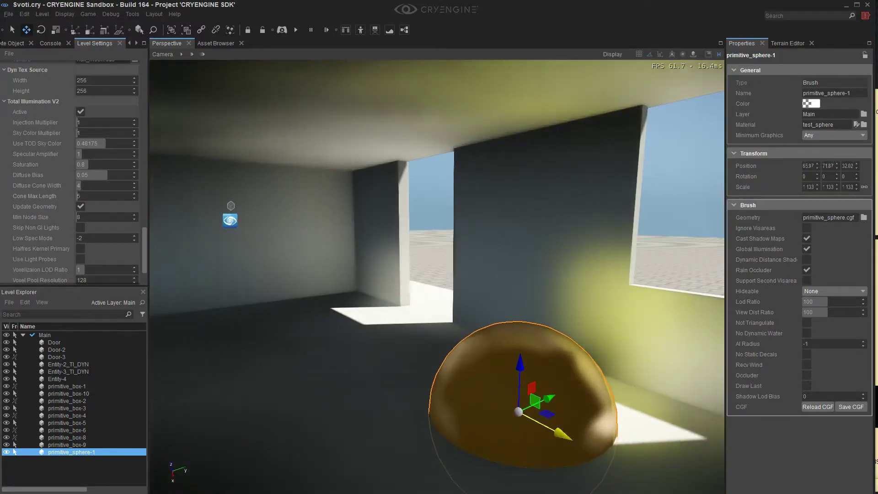
# Examine the bounced light on the ceiling, around the window and on the sphere at a Cone Max Length of 5.
pyautogui.moveTo(475, 274); pyautogui.dragTo(508, 252, button='right')
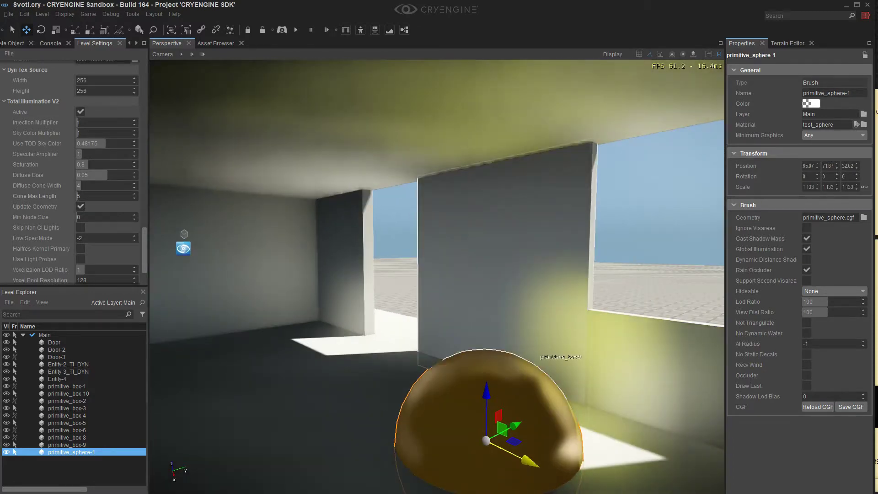
pyautogui.moveTo(481, 347); pyautogui.dragTo(468, 347, button='right')
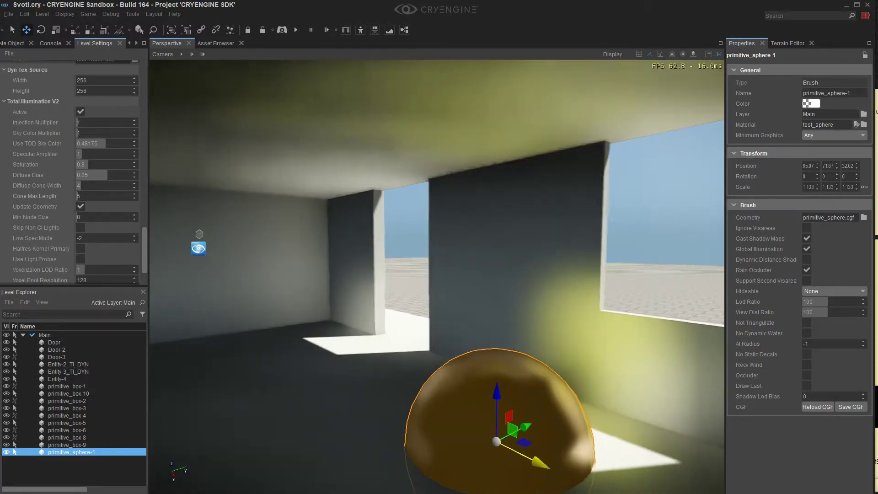
pyautogui.moveTo(423, 274); pyautogui.dragTo(420, 274, button='right')
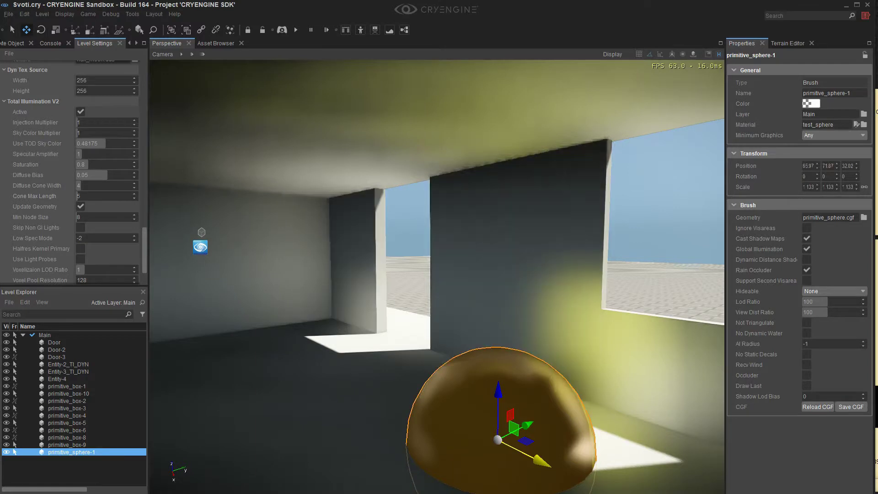
pyautogui.moveTo(590, 279); pyautogui.dragTo(654, 279, button='right')
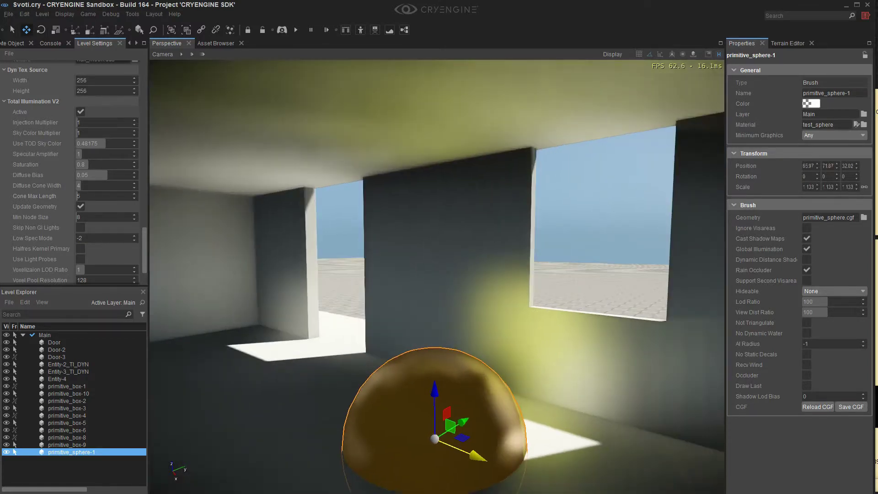
pyautogui.moveTo(506, 352); pyautogui.dragTo(522, 360, button='right')
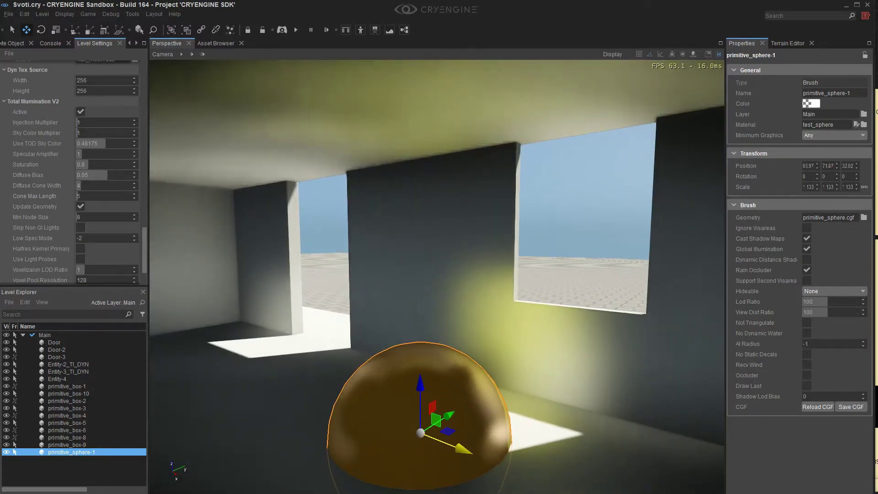
pyautogui.moveTo(507, 328); pyautogui.dragTo(480, 409, button='right')
pyautogui.moveTo(478, 314); pyautogui.dragTo(481, 310, button='right')
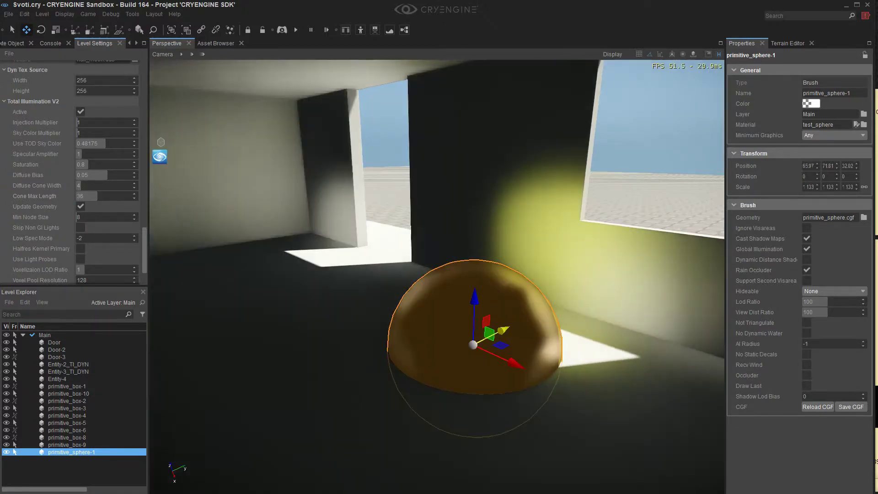
# Read the description of the Update Geometry setting and turn the option off.
pyautogui.scroll(-2, 107, 257)
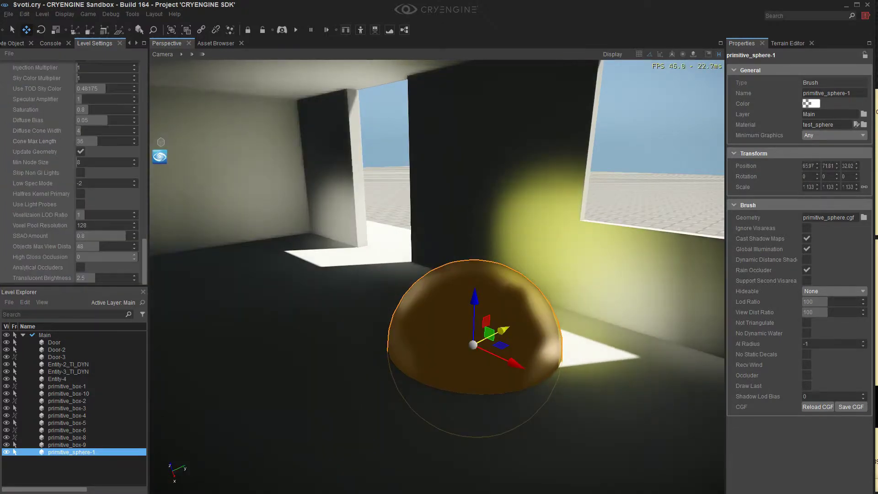
pyautogui.moveTo(80, 152)
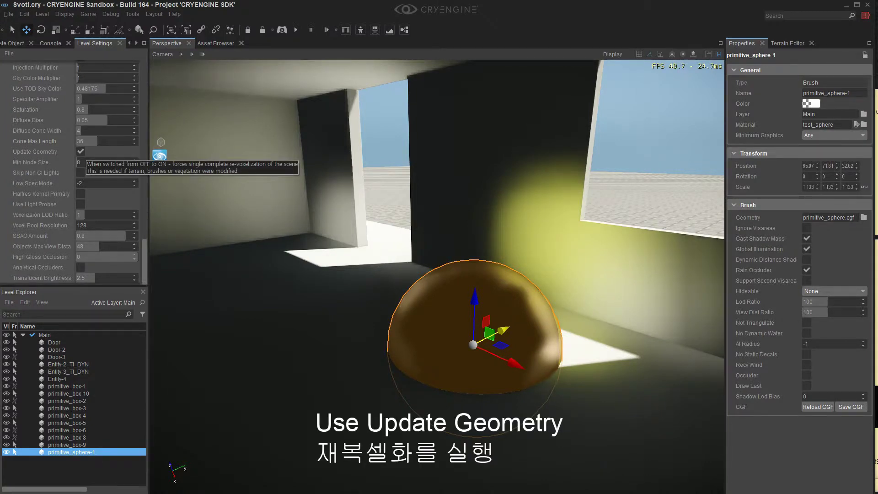
pyautogui.moveTo(493, 242); pyautogui.dragTo(459, 213, button='right')
pyautogui.click(80, 152)
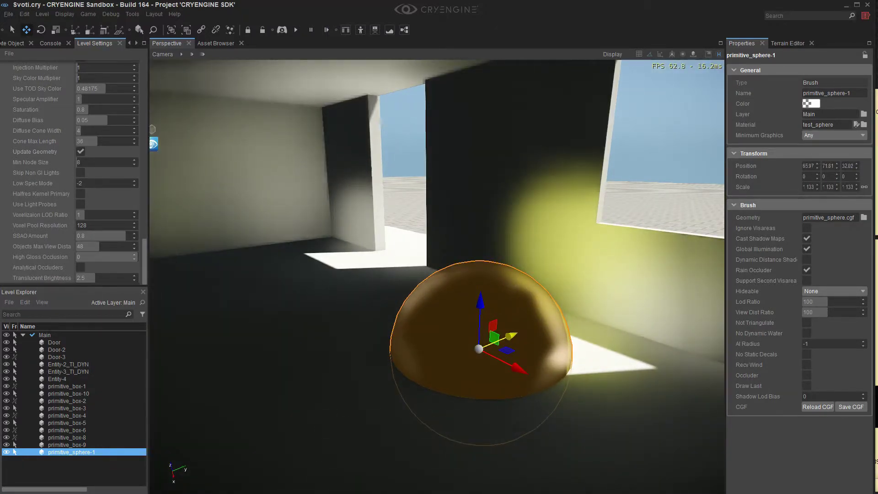
pyautogui.moveTo(459, 213); pyautogui.dragTo(492, 206, button='right')
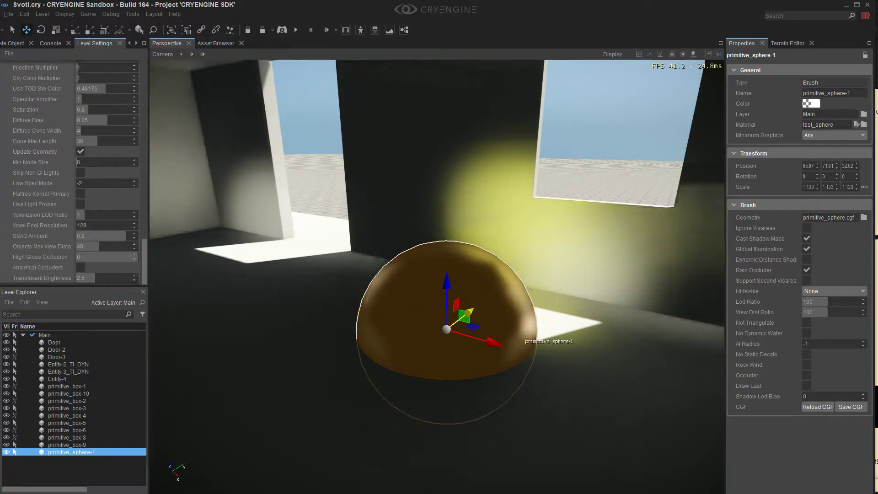
# Move the sphere across the floor closer to the window wall, to about 65.34, 72.32 in X and Y.
pyautogui.moveTo(493, 342)
pyautogui.mouseDown()
pyautogui.moveTo(395, 314)
pyautogui.moveTo(482, 339)
pyautogui.mouseUp()
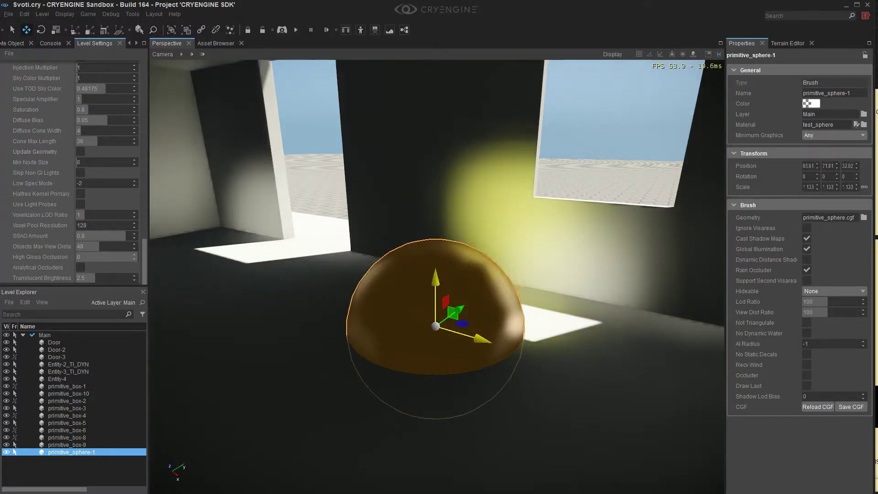
pyautogui.moveTo(451, 304); pyautogui.dragTo(482, 304, button='right')
pyautogui.moveTo(414, 310); pyautogui.dragTo(440, 300)
pyautogui.moveTo(440, 300)
pyautogui.mouseDown(button='right')
pyautogui.moveTo(531, 249)
pyautogui.moveTo(451, 290)
pyautogui.moveTo(341, 274)
pyautogui.moveTo(407, 295)
pyautogui.moveTo(445, 293)
pyautogui.moveTo(401, 293)
pyautogui.moveTo(488, 264)
pyautogui.moveTo(457, 293)
pyautogui.mouseUp(button='right')
pyautogui.moveTo(433, 286)
pyautogui.mouseDown()
pyautogui.moveTo(609, 351)
pyautogui.moveTo(604, 340)
pyautogui.moveTo(448, 290)
pyautogui.mouseUp()
# Inspect the ceiling and walls around the moved sphere, and turn Update Geometry back on to re-voxelize the scene.
pyautogui.moveTo(447, 291); pyautogui.dragTo(293, 250, button='right')
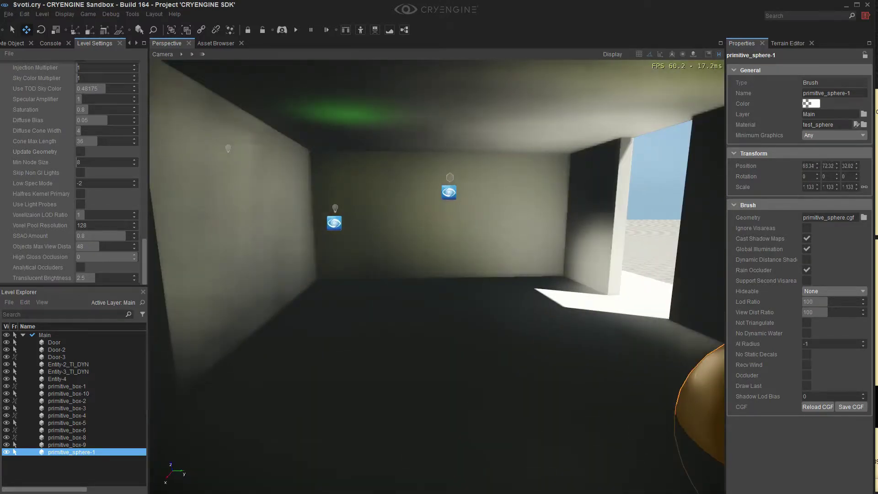
pyautogui.moveTo(320, 293); pyautogui.dragTo(325, 183, button='right')
pyautogui.scroll(5, 74, 183)
pyautogui.scroll(-5, 74, 183)
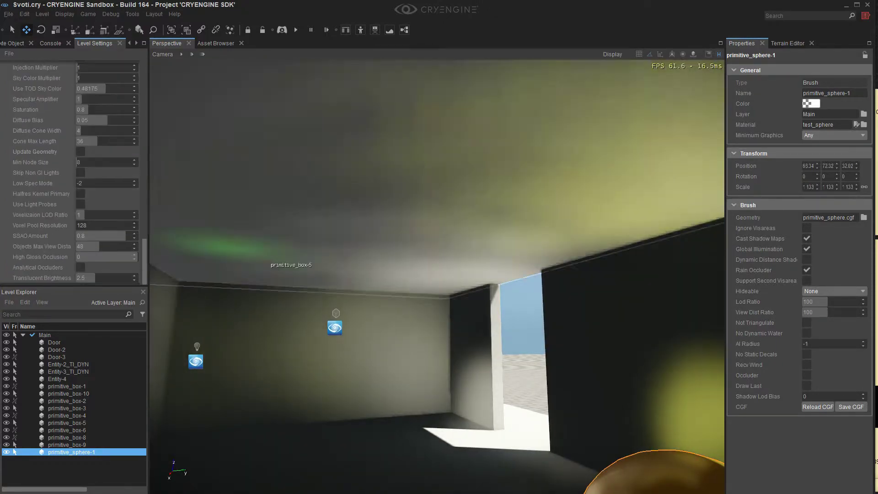
pyautogui.moveTo(274, 258); pyautogui.dragTo(457, 362, button='right')
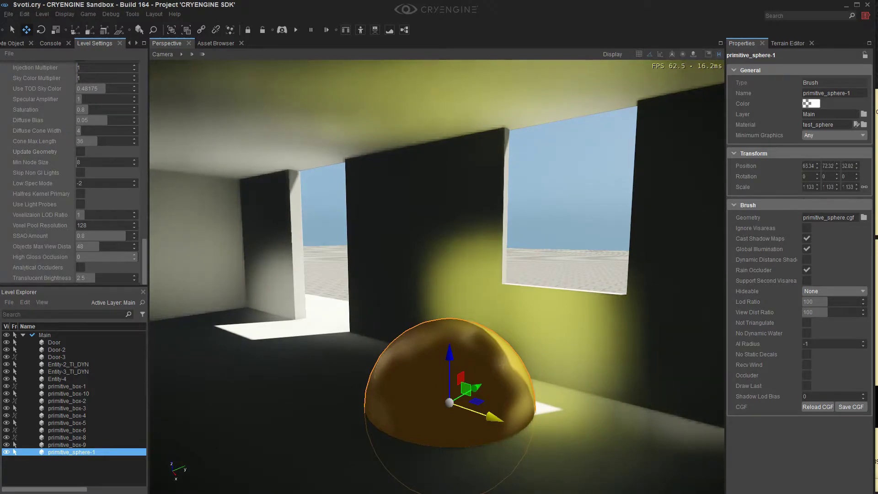
pyautogui.moveTo(464, 318); pyautogui.dragTo(453, 318, button='right')
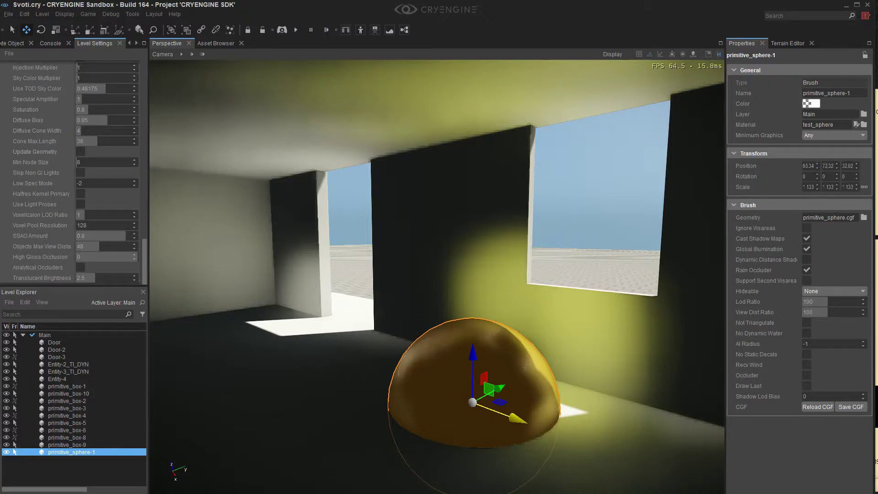
pyautogui.click(81, 152)
pyautogui.moveTo(436, 256)
pyautogui.mouseDown(button='right')
pyautogui.moveTo(439, 279)
pyautogui.moveTo(480, 312)
pyautogui.moveTo(436, 295)
pyautogui.moveTo(432, 269)
pyautogui.mouseUp(button='right')
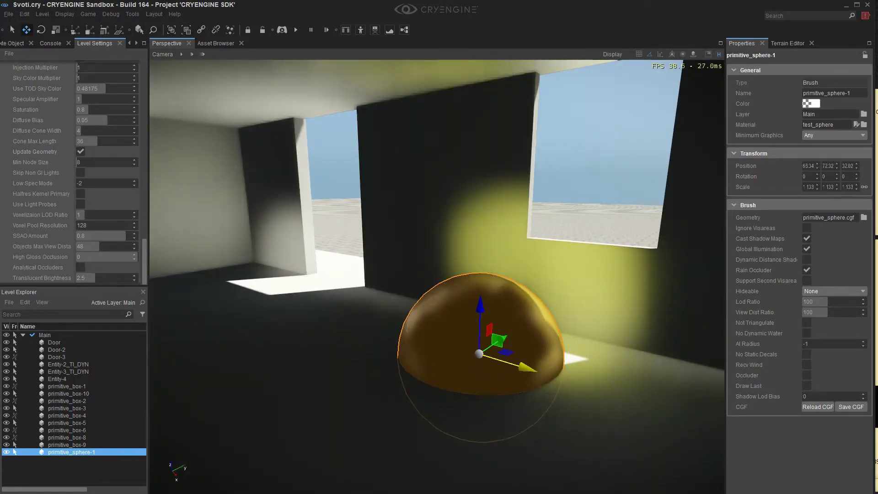
pyautogui.moveTo(402, 300); pyautogui.dragTo(406, 301, button='right')
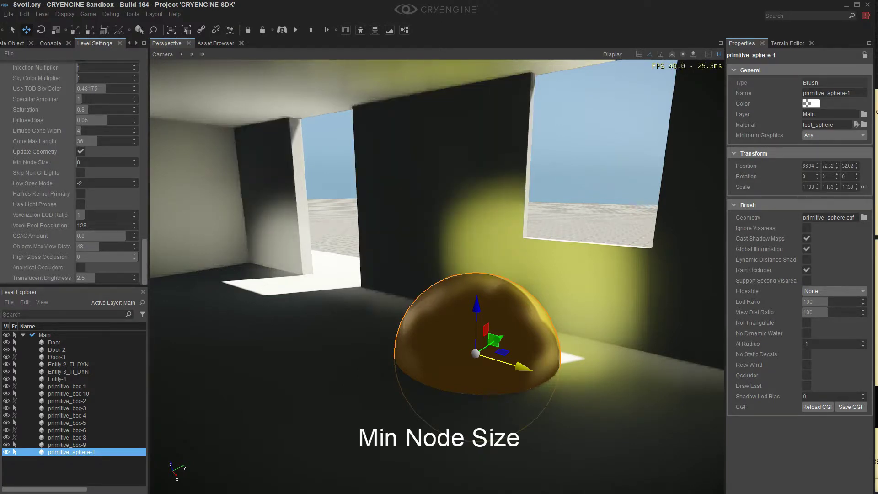
# Read the description of Min Node Size, set it to 4, and inspect the bounced light on the ceiling.
pyautogui.moveTo(35, 162)
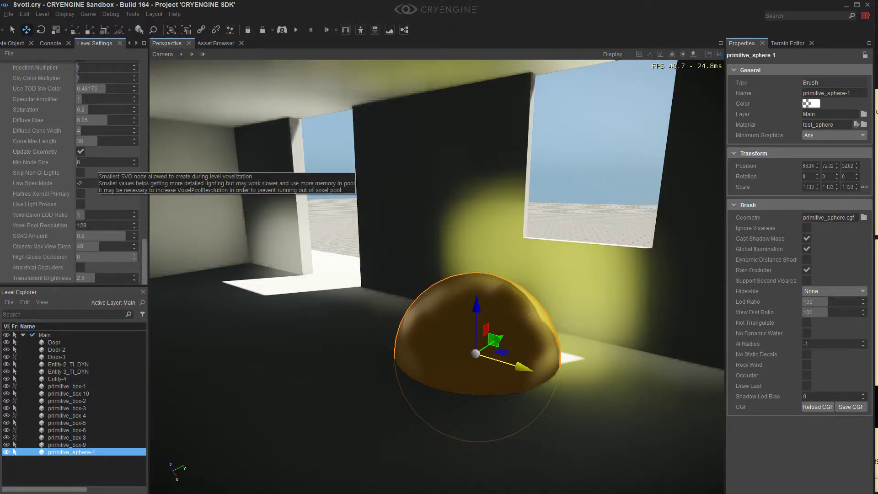
pyautogui.doubleClick(96, 163)
pyautogui.write('4')
pyautogui.press('Return')
pyautogui.moveTo(525, 221); pyautogui.dragTo(453, 233, button='right')
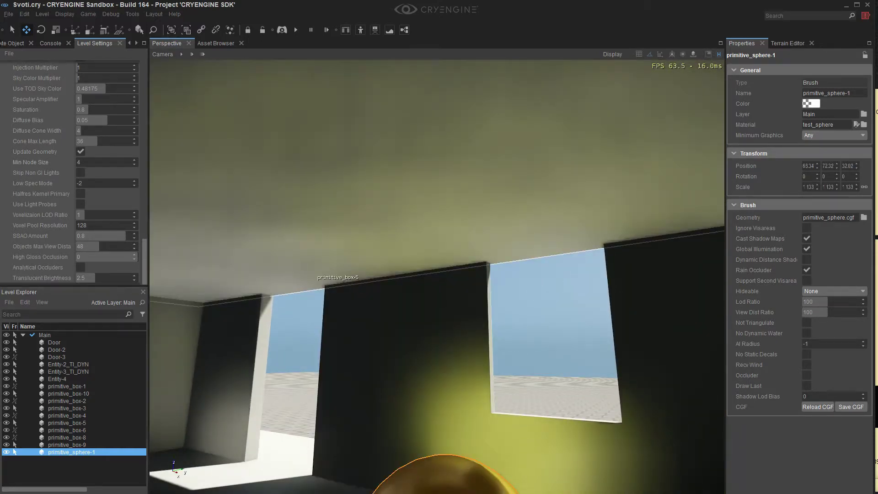
pyautogui.moveTo(436, 196); pyautogui.dragTo(460, 218, button='right')
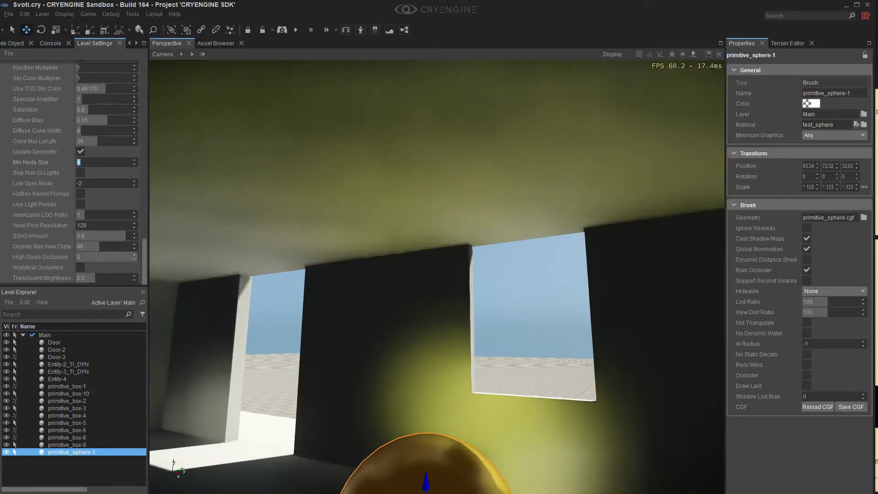
# Try Min Node Size values of 4.2 and 8, compare the light on the ceiling, and return it to 4.
pyautogui.write('.2')
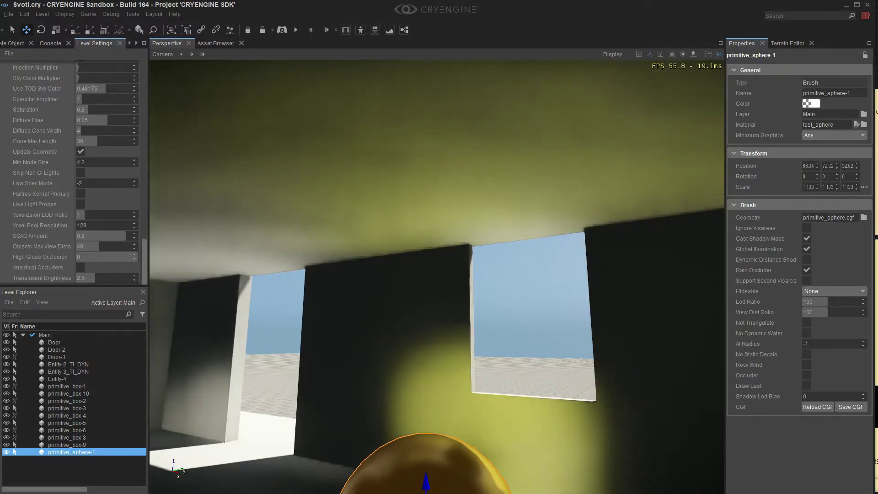
pyautogui.press('Return')
pyautogui.write('5')
pyautogui.hotkey('ctrl', 'a')
pyautogui.write('8')
pyautogui.press('Return')
pyautogui.write('4')
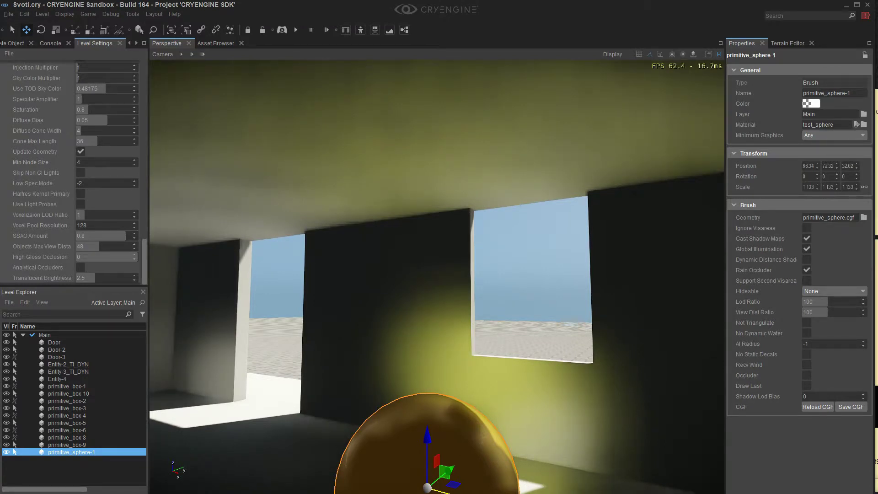
# Read the description of Halfres Kernel Primary and turn the option on to compare noise in the ceiling light.
pyautogui.moveTo(437, 276); pyautogui.dragTo(462, 293, button='right')
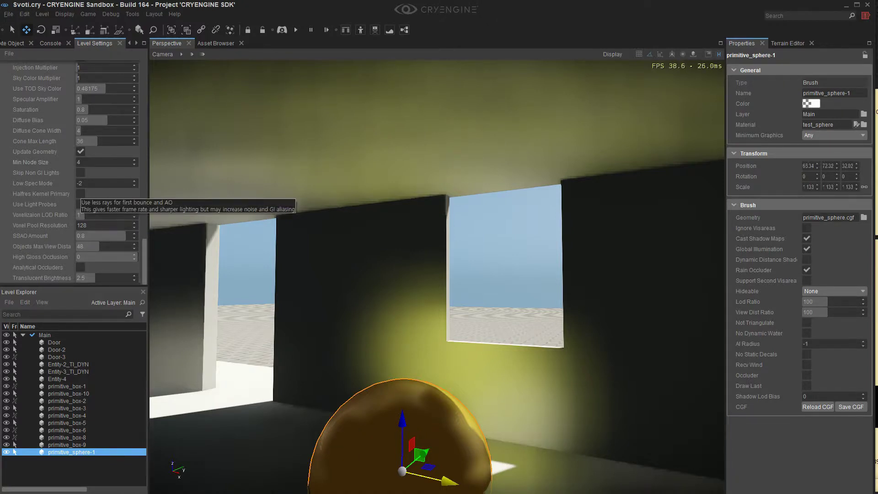
pyautogui.click(80, 194)
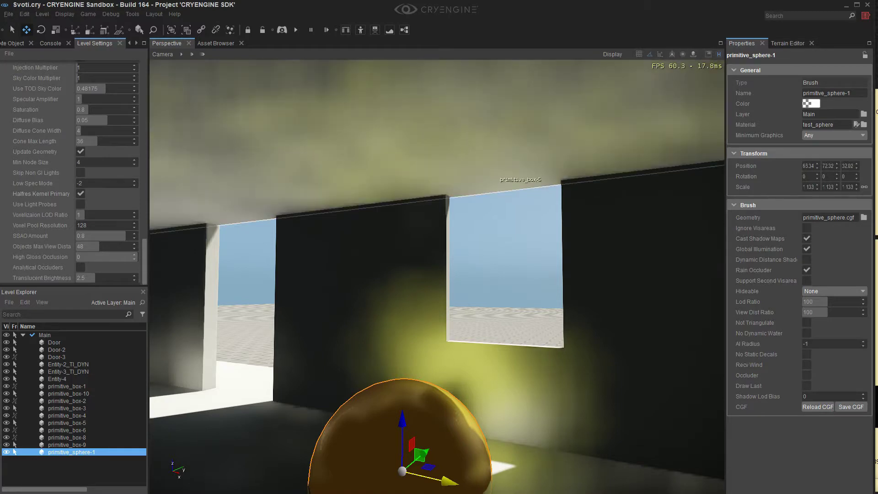
# Turn off Halfres Kernel Primary and compare the bounced light on the ceiling and walls around the sphere.
pyautogui.moveTo(437, 277); pyautogui.dragTo(380, 275, button='right')
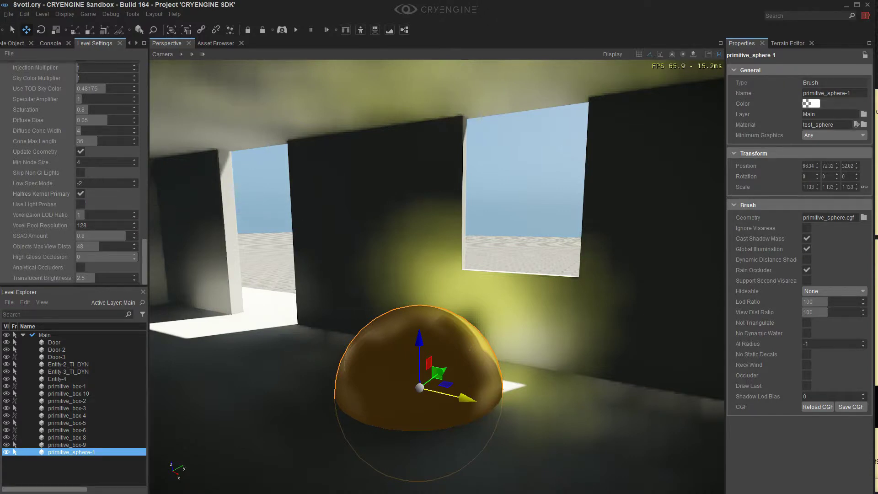
pyautogui.click(80, 194)
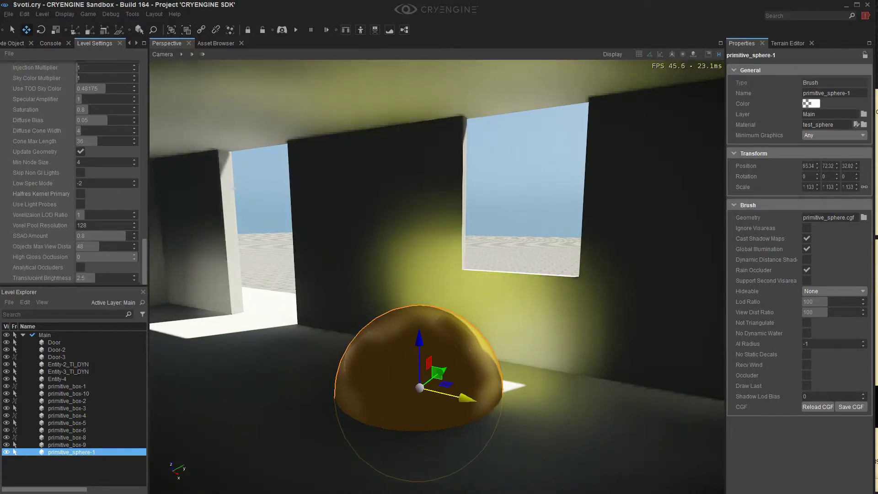
pyautogui.moveTo(293, 229); pyautogui.dragTo(237, 240, button='right')
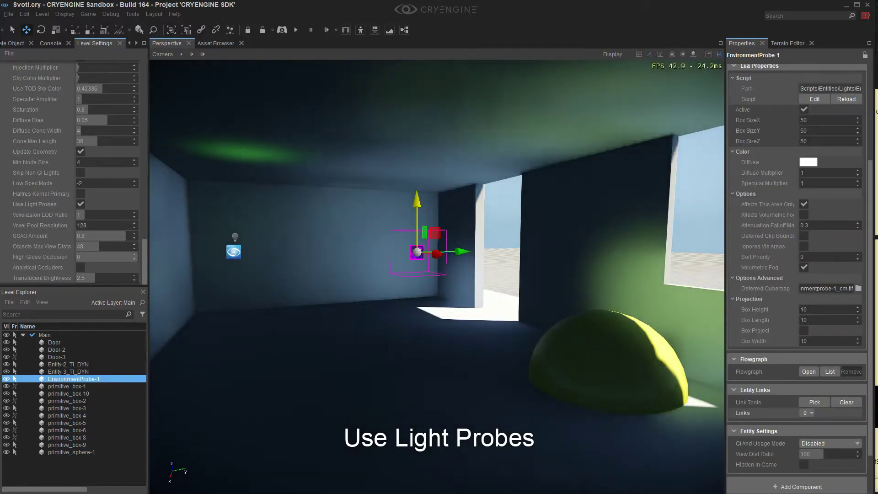
# Toggle Use Light Probes off and on, and inspect the environment probe's properties and its effect on the room lighting.
pyautogui.click(81, 204)
pyautogui.click(81, 204)
pyautogui.moveTo(304, 233); pyautogui.dragTo(339, 234, button='right')
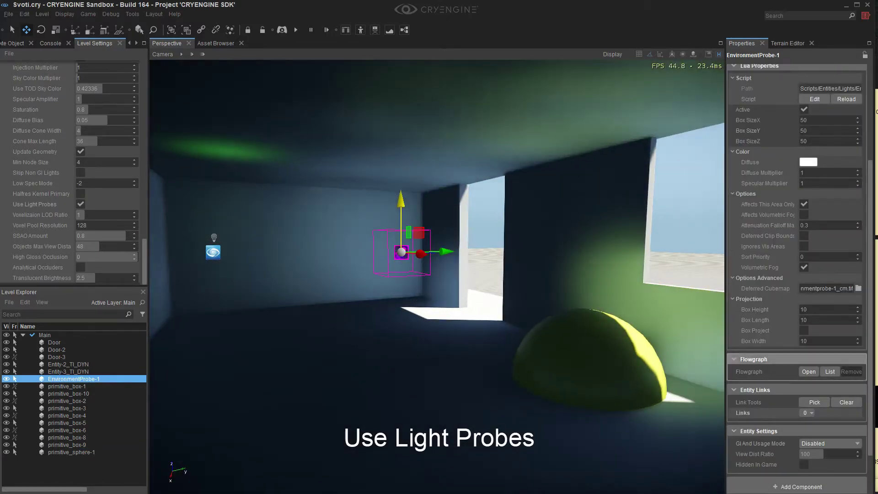
pyautogui.scroll(-2, 796, 274)
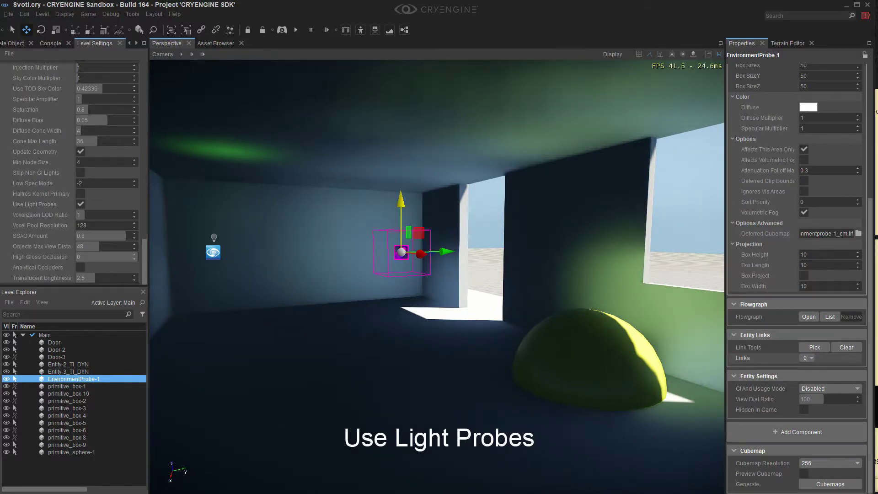
pyautogui.moveTo(858, 118)
pyautogui.mouseDown()
pyautogui.moveTo(858, 107)
pyautogui.moveTo(858, 121)
pyautogui.mouseUp()
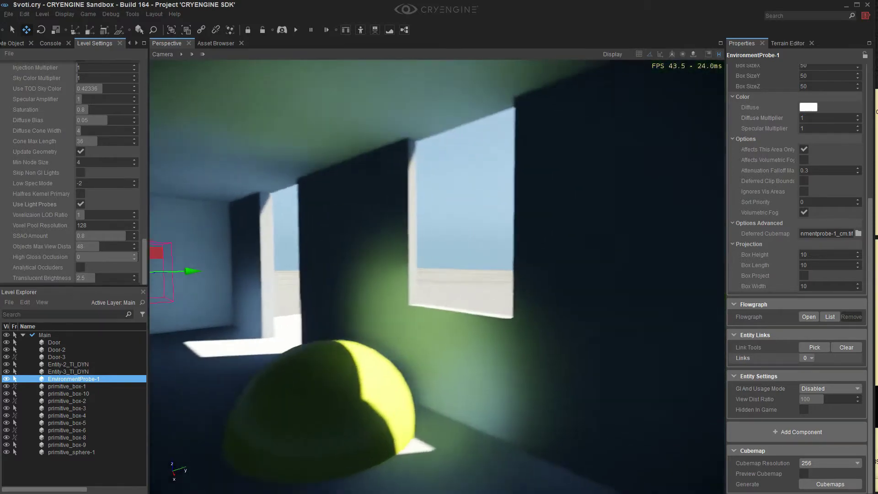
pyautogui.moveTo(437, 276); pyautogui.dragTo(364, 256, button='right')
pyautogui.press('w')
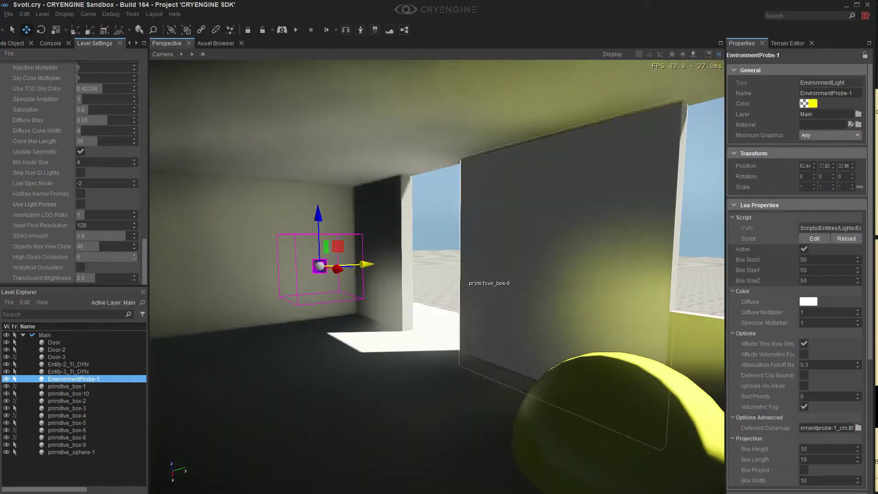
# Toggle the environment probe's Active option off and on twice, and inspect the walls and sphere for lighting differences.
pyautogui.moveTo(464, 278); pyautogui.dragTo(435, 297, button='right')
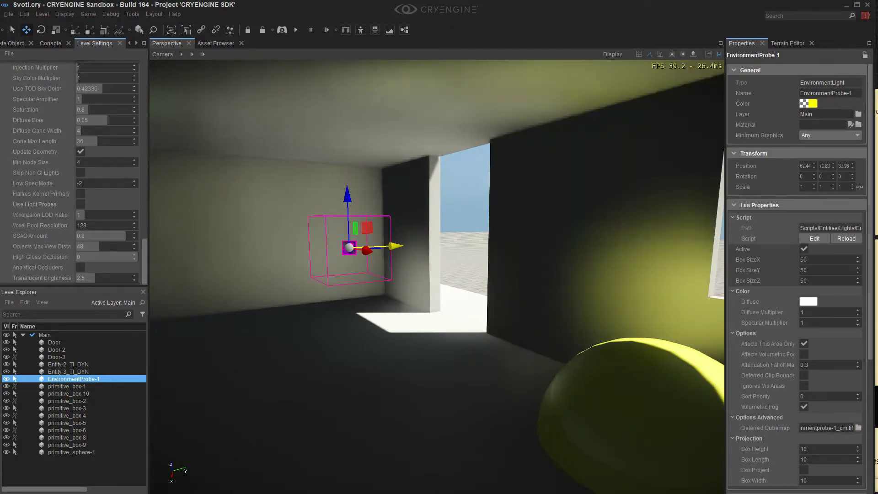
pyautogui.click(804, 249)
pyautogui.click(804, 249)
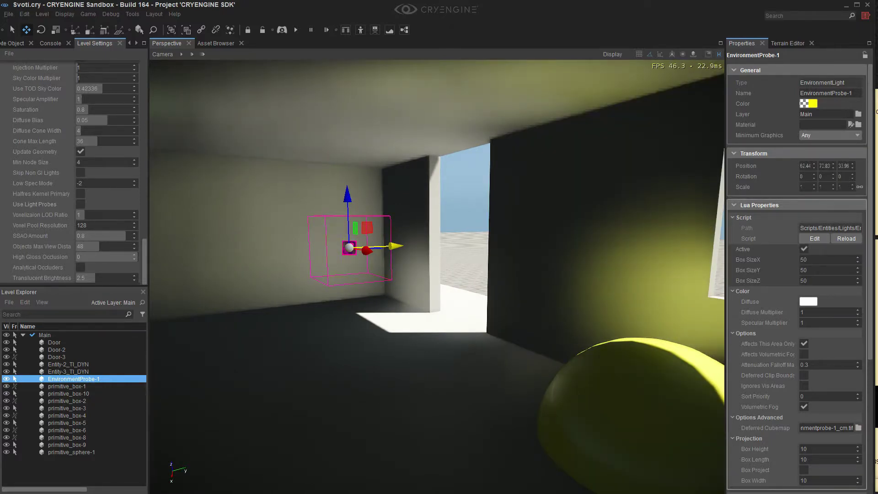
pyautogui.click(804, 248)
pyautogui.click(805, 249)
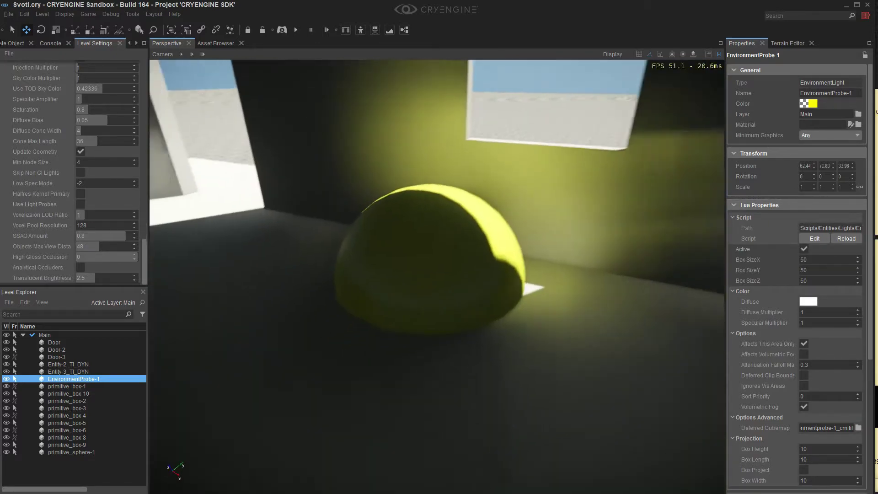
pyautogui.press('w')
pyautogui.moveTo(437, 277); pyautogui.dragTo(343, 231, button='right')
pyautogui.press('s')
pyautogui.scroll(-3, 773, 320)
pyautogui.moveTo(437, 277); pyautogui.dragTo(485, 299, button='right')
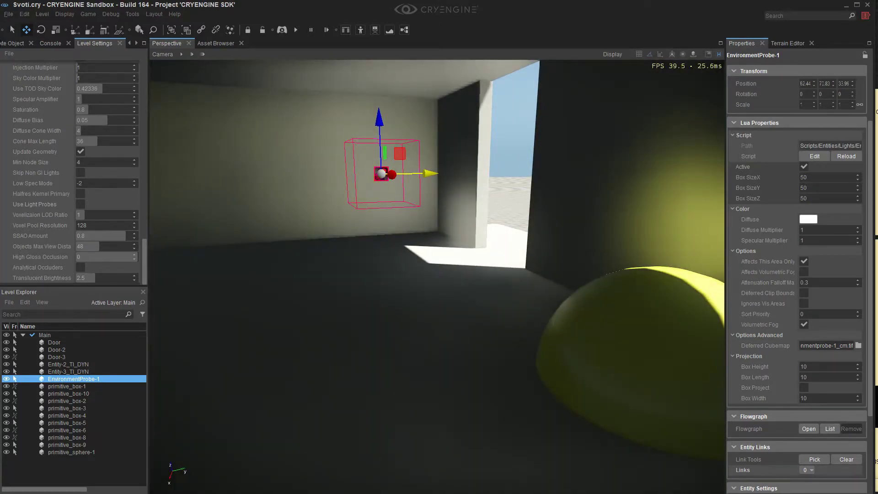
# Examine the Voxelization LOD Ratio setting and read its description.
pyautogui.moveTo(56, 216)
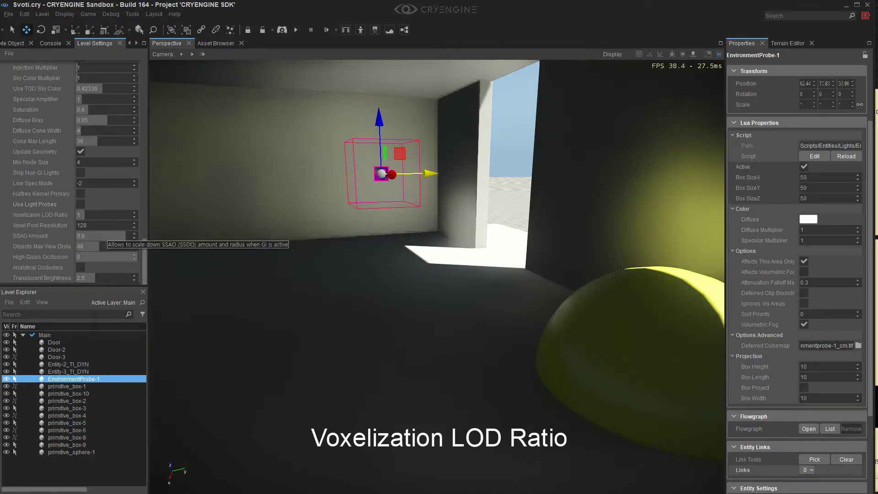
pyautogui.moveTo(82, 215)
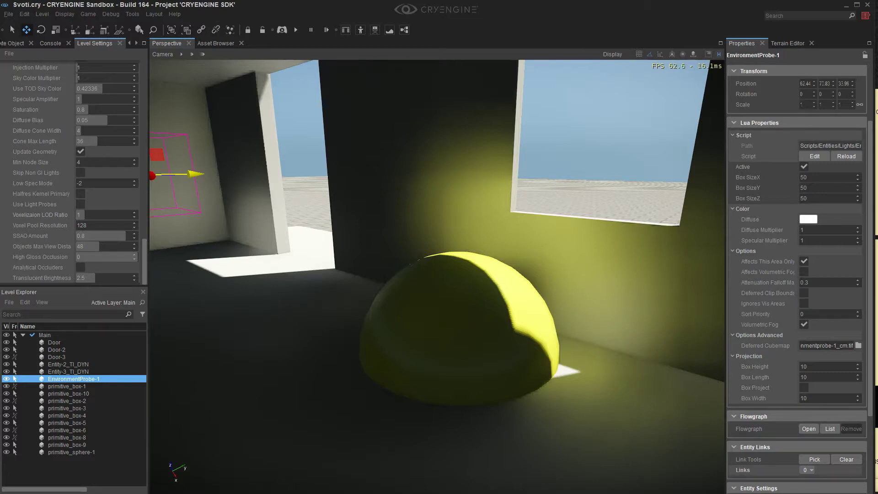
# Try SSAO Amount values of 0.9781 and 0.78832 and compare the shading in the room's corners and along the ceiling.
pyautogui.moveTo(125, 236)
pyautogui.mouseDown()
pyautogui.moveTo(81, 236)
pyautogui.moveTo(136, 236)
pyautogui.mouseUp()
pyautogui.moveTo(366, 256); pyautogui.dragTo(462, 270, button='right')
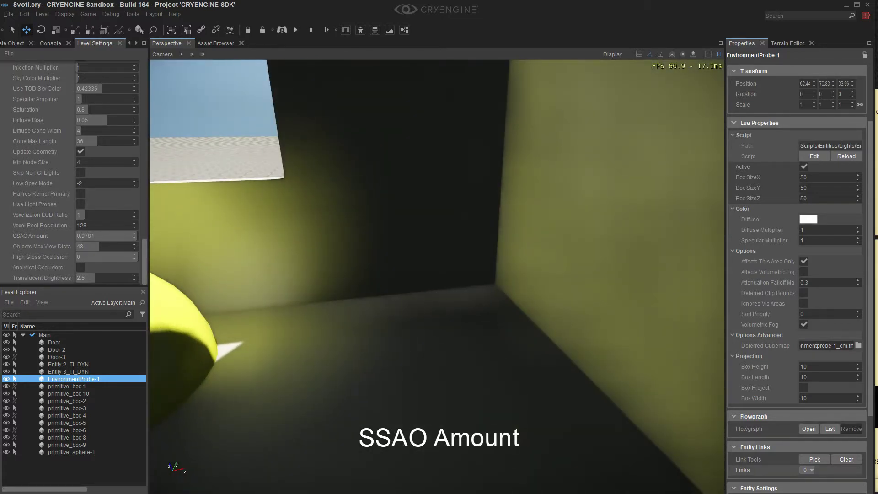
pyautogui.moveTo(135, 236)
pyautogui.mouseDown()
pyautogui.moveTo(75, 236)
pyautogui.moveTo(138, 236)
pyautogui.moveTo(117, 236)
pyautogui.moveTo(125, 236)
pyautogui.mouseUp()
pyautogui.moveTo(411, 283); pyautogui.dragTo(468, 197, button='right')
pyautogui.press('w')
pyautogui.press('s')
pyautogui.press('w')
pyautogui.press('s')
pyautogui.press('w')
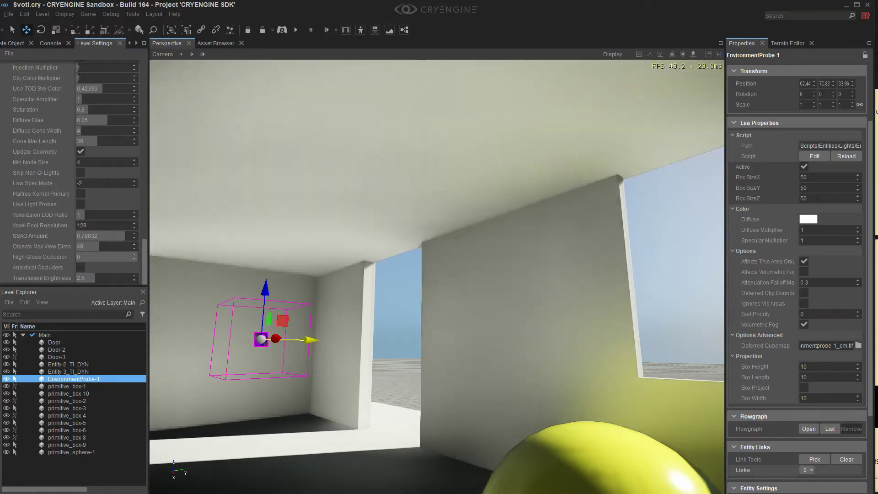
# Set SSAO Amount to 0.84672, inspect the occlusion around the room, and deselect the environment probe.
pyautogui.moveTo(125, 236)
pyautogui.mouseDown()
pyautogui.moveTo(76, 236)
pyautogui.moveTo(138, 235)
pyautogui.moveTo(92, 236)
pyautogui.moveTo(130, 236)
pyautogui.mouseUp()
pyautogui.moveTo(494, 256); pyautogui.dragTo(517, 357, button='right')
pyautogui.press('s')
pyautogui.moveTo(540, 222); pyautogui.dragTo(549, 151, button='right')
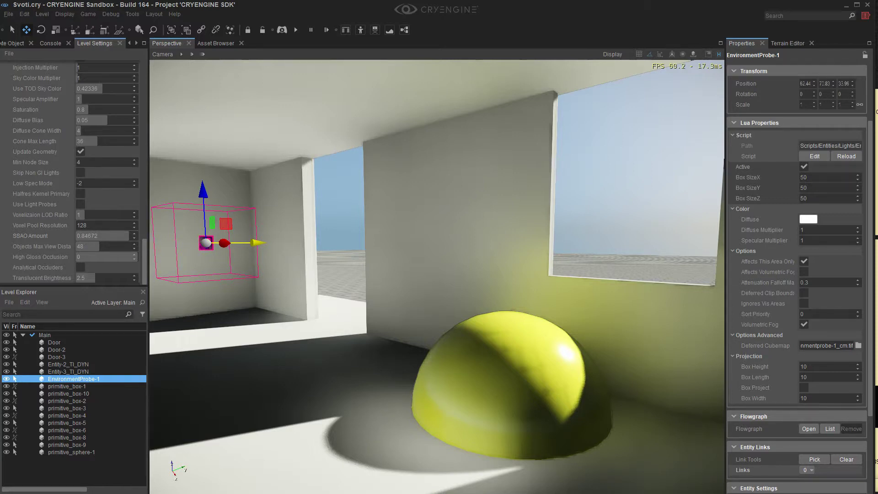
pyautogui.moveTo(439, 274)
pyautogui.mouseDown(button='right')
pyautogui.moveTo(462, 270)
pyautogui.moveTo(435, 277)
pyautogui.mouseUp(button='right')
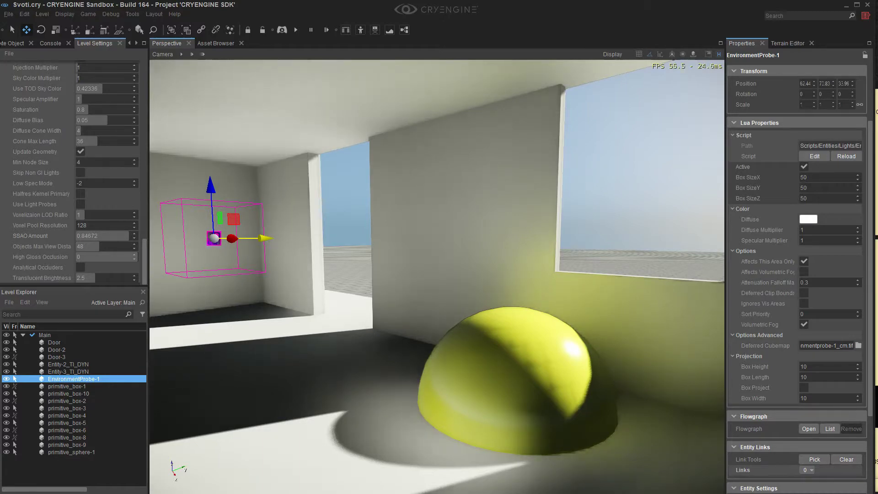
pyautogui.moveTo(435, 277); pyautogui.dragTo(332, 278, button='right')
pyautogui.press('d')
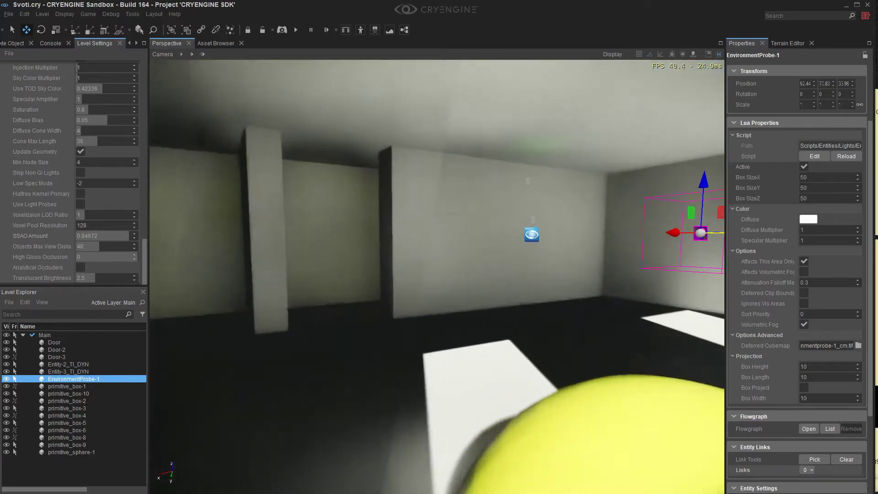
pyautogui.moveTo(389, 270); pyautogui.dragTo(414, 270, button='right')
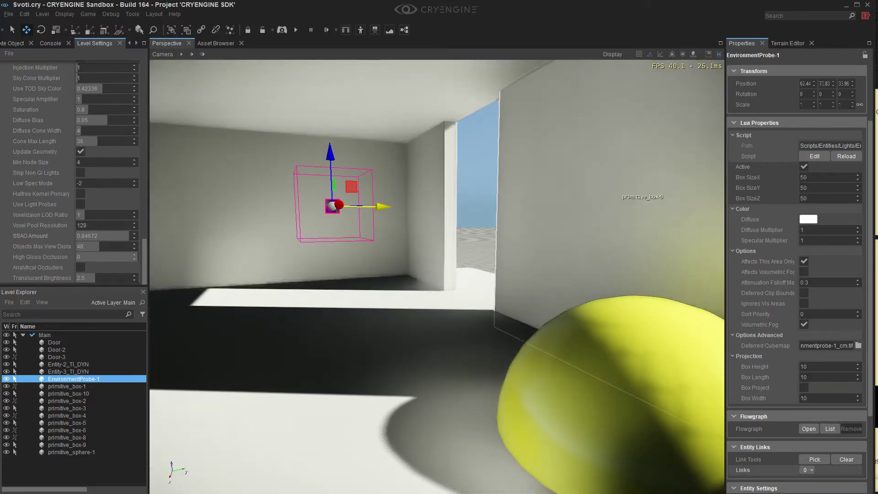
pyautogui.moveTo(357, 257); pyautogui.dragTo(405, 249, button='right')
pyautogui.click(405, 250)
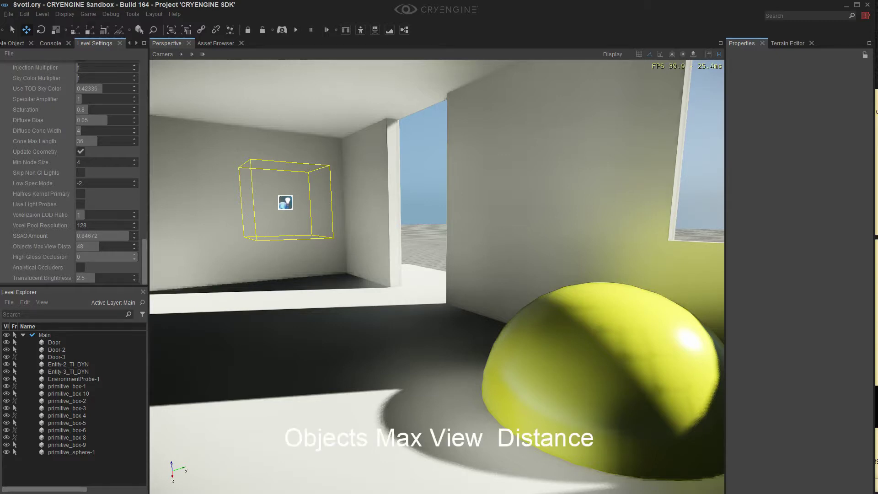
# Widen the column of setting names and read the description of Objects Max View Distance.
pyautogui.moveTo(96, 246); pyautogui.dragTo(86, 246)
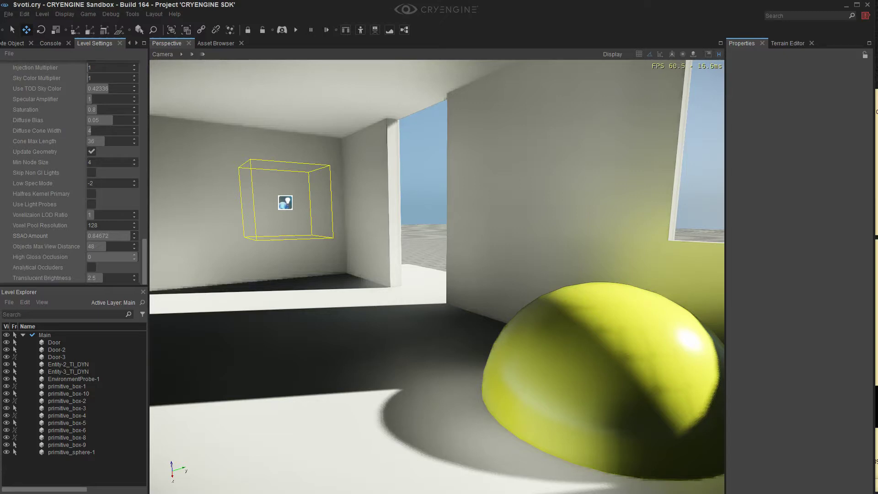
pyautogui.moveTo(437, 278); pyautogui.dragTo(455, 284, button='right')
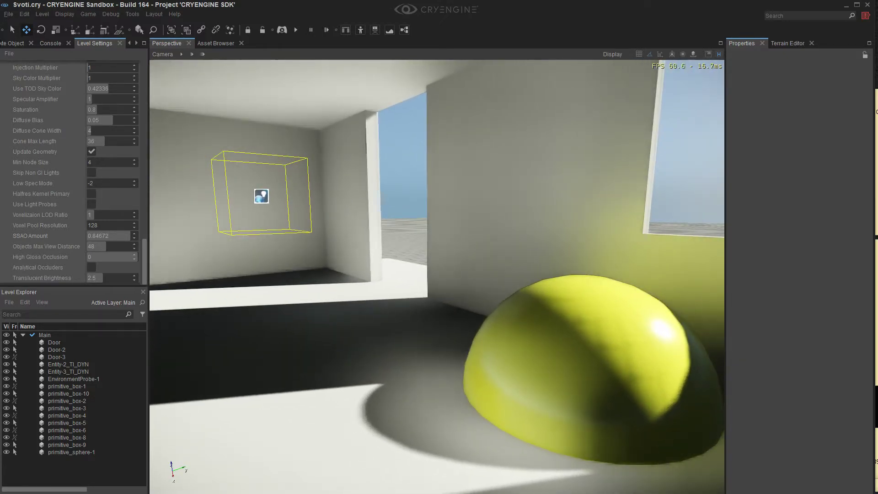
pyautogui.moveTo(99, 246)
pyautogui.moveTo(437, 276); pyautogui.dragTo(420, 283, button='right')
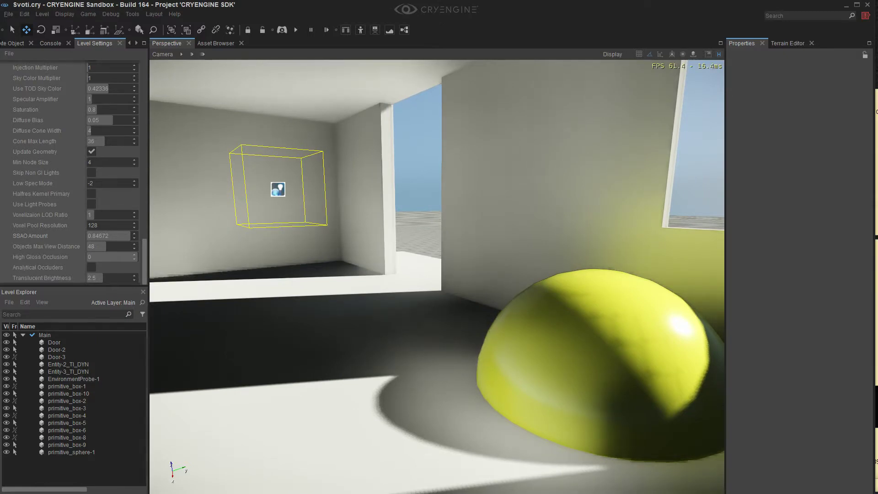
pyautogui.moveTo(437, 277); pyautogui.dragTo(424, 292, button='right')
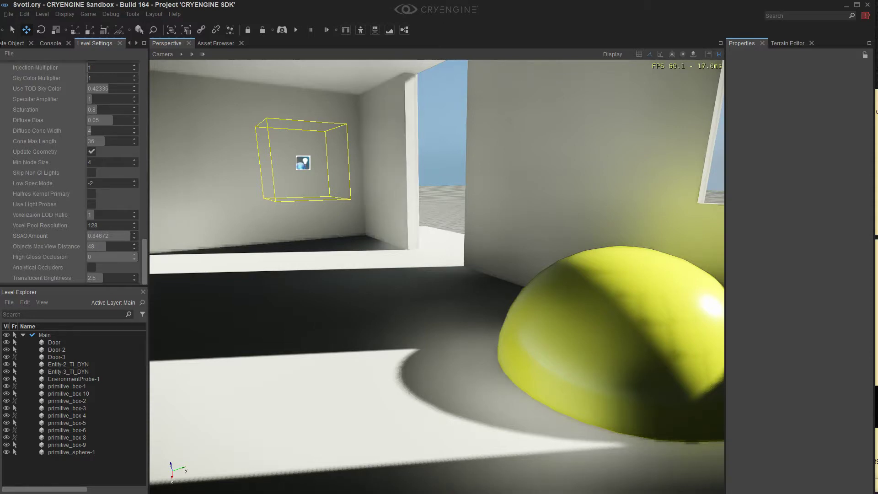
pyautogui.moveTo(109, 246)
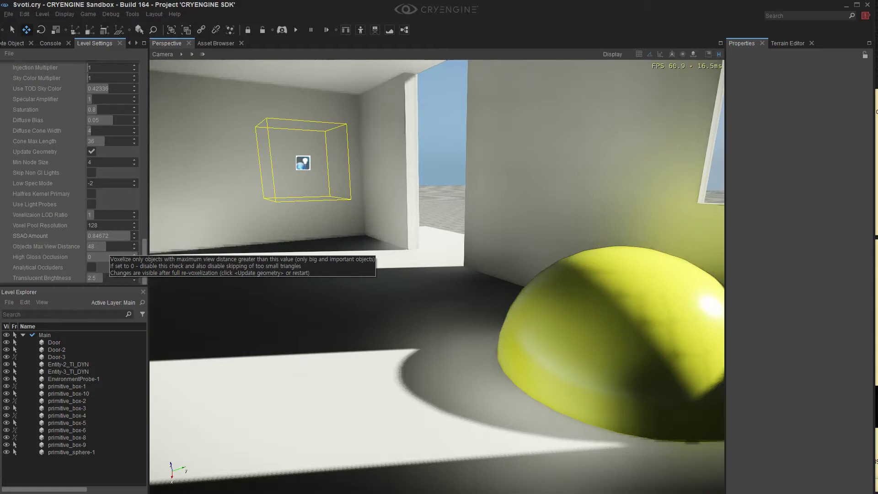
pyautogui.moveTo(485, 224); pyautogui.dragTo(480, 228, button='right')
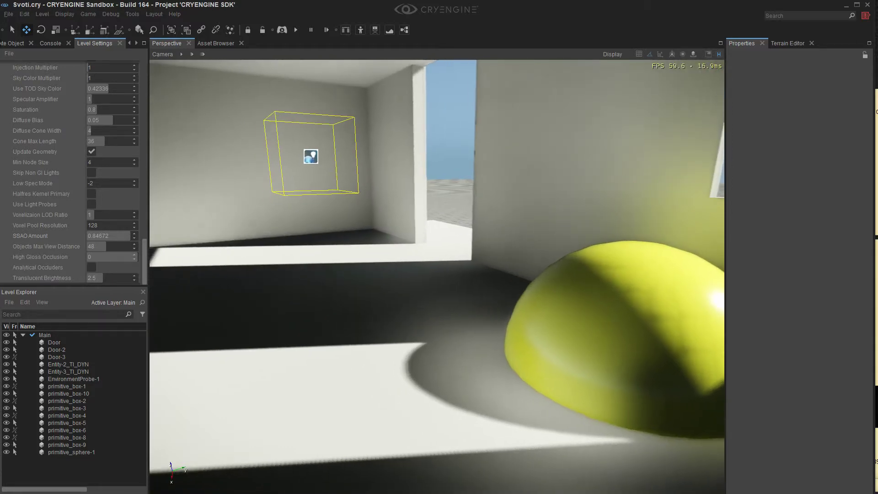
# Set High Gloss Occlusion to 1 and inspect the reflections and occlusion around the sphere and room.
pyautogui.moveTo(44, 258)
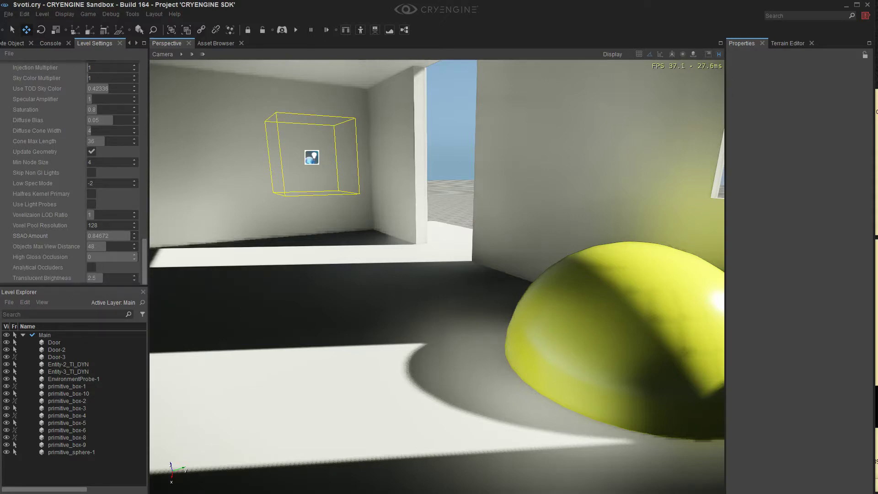
pyautogui.moveTo(132, 258)
pyautogui.mouseDown()
pyautogui.moveTo(93, 257)
pyautogui.moveTo(138, 257)
pyautogui.mouseUp()
pyautogui.press('s')
pyautogui.moveTo(275, 256); pyautogui.dragTo(839, 264, button='right')
pyautogui.press('w')
pyautogui.press('a')
pyautogui.press('w')
pyautogui.press('d')
pyautogui.press('d')
pyautogui.press('w')
pyautogui.press('a')
pyautogui.press('w')
pyautogui.moveTo(458, 197); pyautogui.dragTo(412, 239, button='right')
pyautogui.press('s')
# Select the yellow sphere, move it along the Y axis to 71.68, and inspect the bounced light in the room.
pyautogui.click(364, 283)
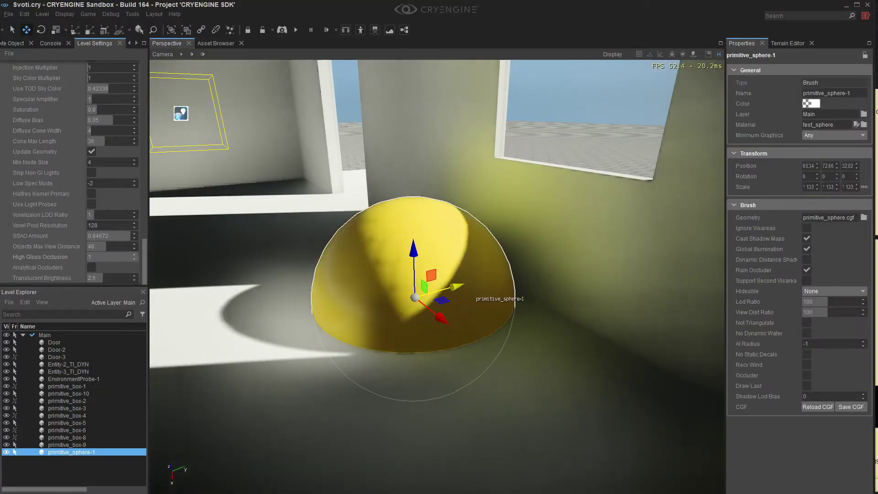
pyautogui.moveTo(450, 289); pyautogui.dragTo(355, 314)
pyautogui.press('s')
pyautogui.moveTo(355, 314); pyautogui.dragTo(362, 229, button='right')
pyautogui.press('w')
pyautogui.press('w')
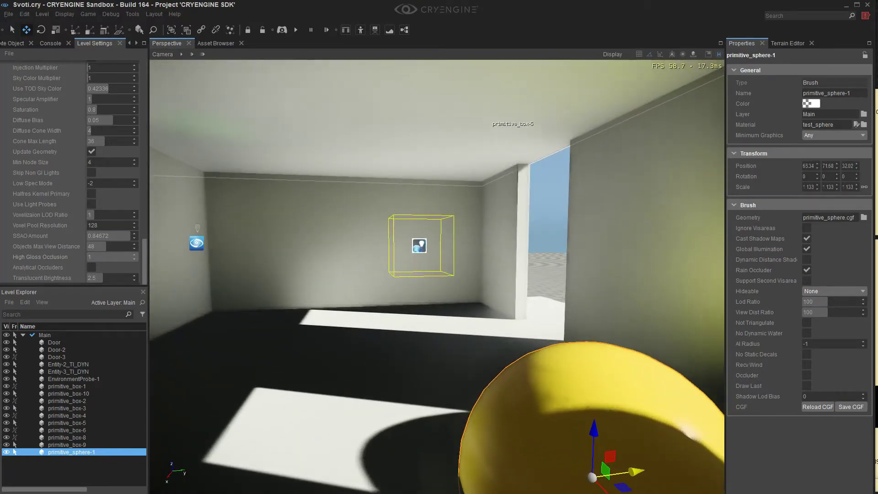
# Select the ceiling box and examine the light on it on the way into the dark corridor.
pyautogui.click(675, 124)
pyautogui.moveTo(562, 150); pyautogui.dragTo(443, 219, button='right')
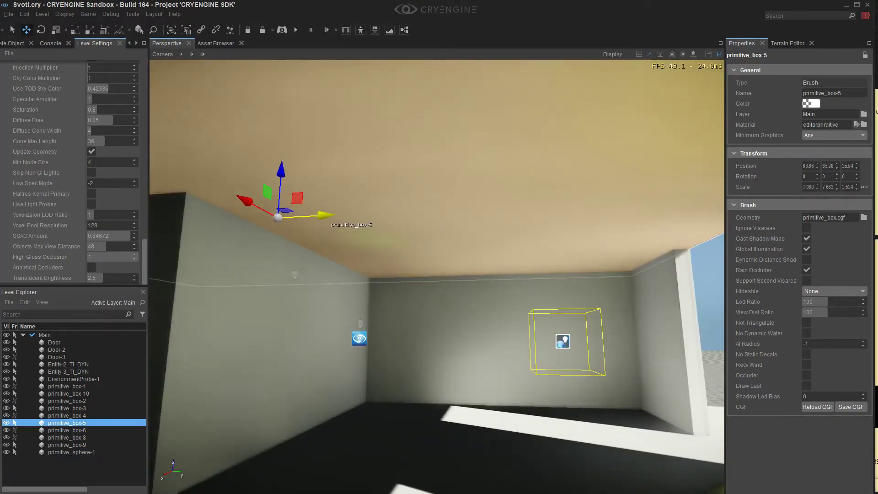
pyautogui.moveTo(412, 247); pyautogui.dragTo(243, 247, button='right')
pyautogui.press('w')
pyautogui.moveTo(384, 183); pyautogui.dragTo(478, 197, button='right')
pyautogui.press('w')
# Select the corridor's orange point light, shift it back and forth between the walls, and lower it about 2.78 units toward the floor.
pyautogui.click(475, 200)
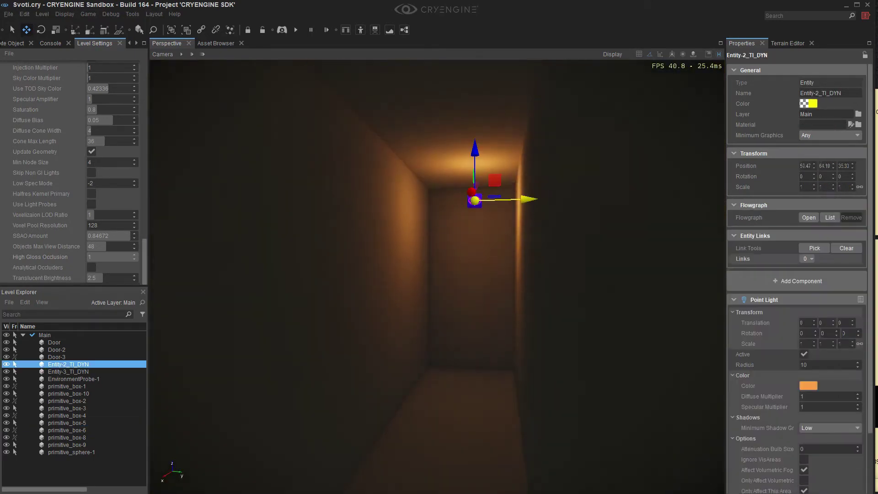
pyautogui.moveTo(508, 199); pyautogui.dragTo(572, 198)
pyautogui.moveTo(653, 196); pyautogui.dragTo(449, 202)
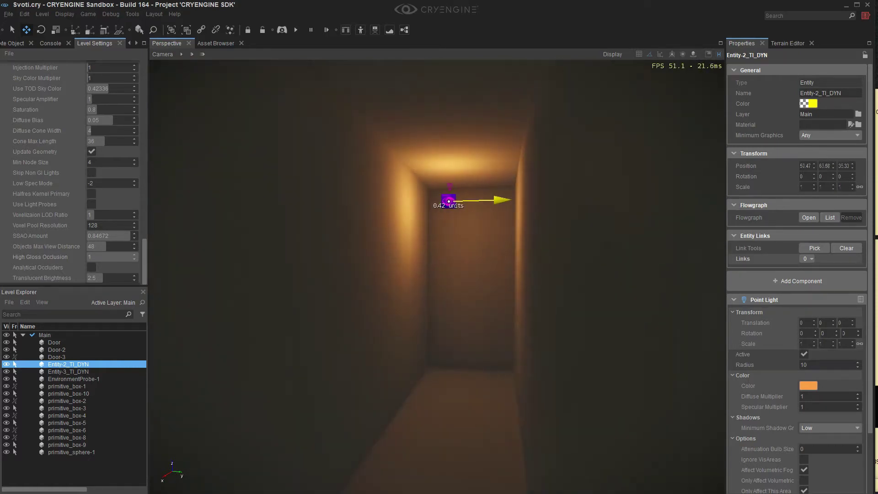
pyautogui.moveTo(511, 199); pyautogui.dragTo(486, 200)
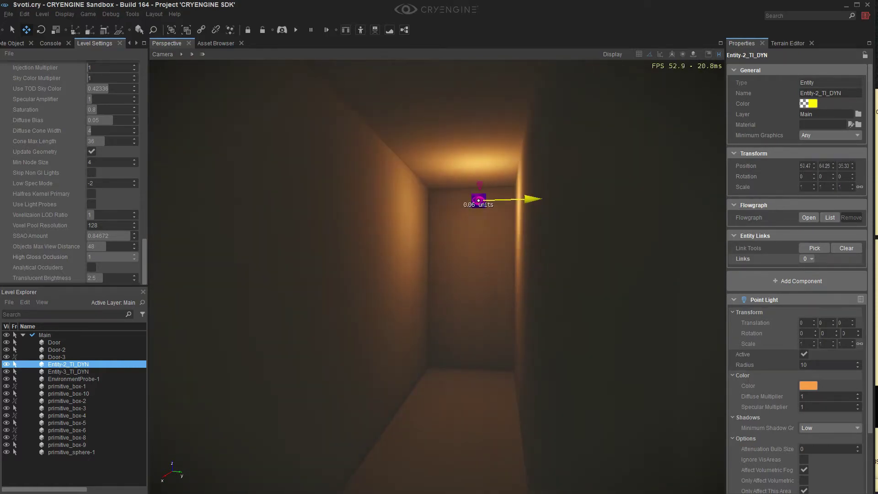
pyautogui.moveTo(484, 201); pyautogui.dragTo(519, 219, button='right')
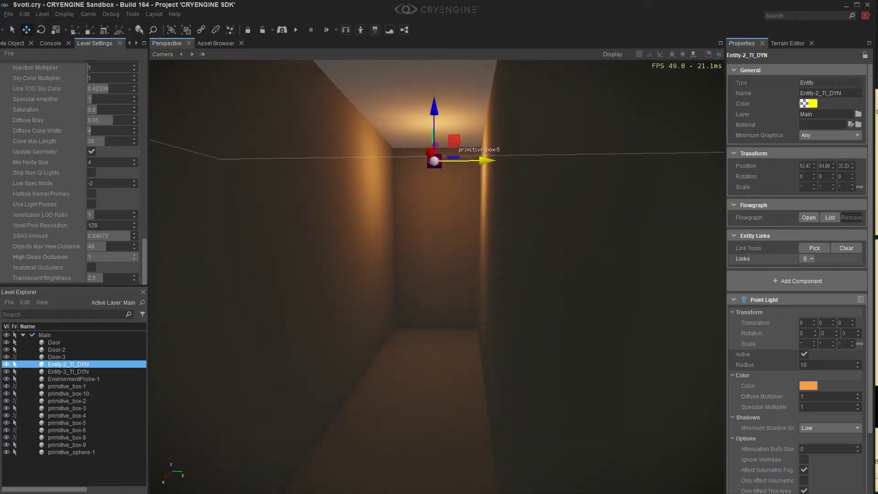
pyautogui.moveTo(434, 137); pyautogui.dragTo(434, 307)
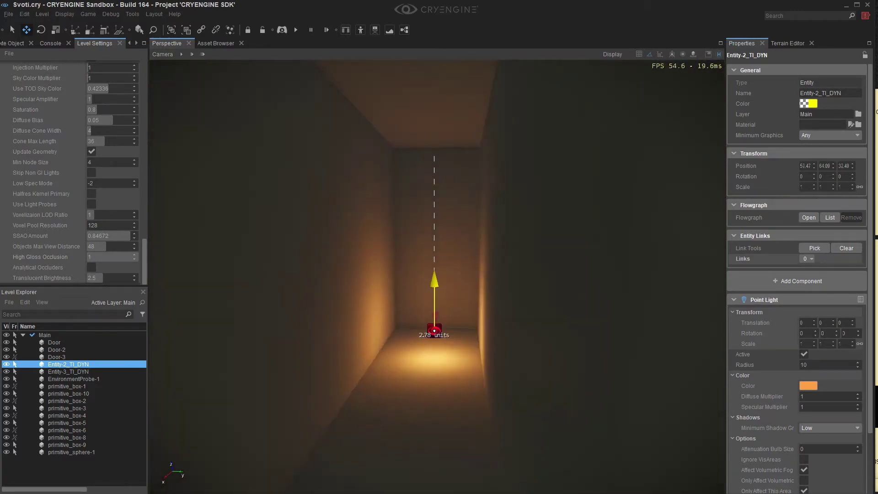
# Leave the dark corridor and examine the lighting in the main room around the sphere and the environment probe.
pyautogui.moveTo(434, 300); pyautogui.dragTo(517, 288, button='right')
pyautogui.press('d')
pyautogui.press('w')
pyautogui.press('w')
pyautogui.press('s')
pyautogui.moveTo(458, 203); pyautogui.dragTo(425, 220, button='right')
pyautogui.scroll(4, 73, 183)
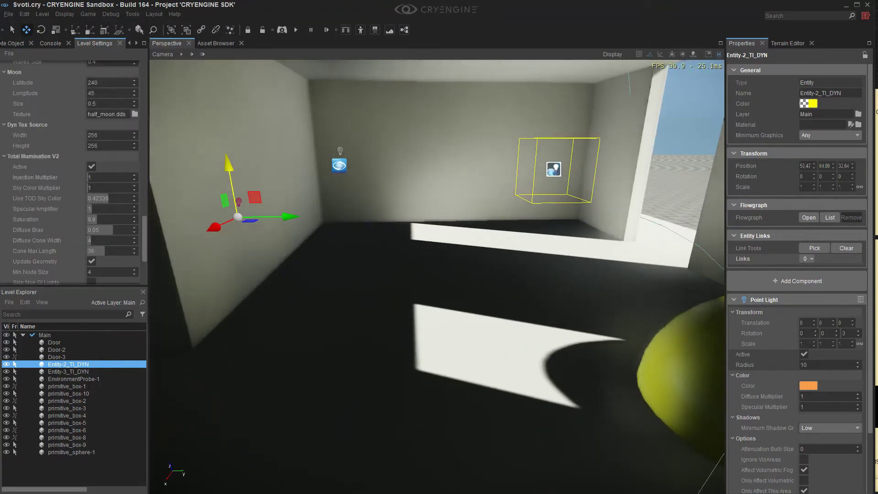
# Toggle Use Light Probes on and back off in the Total Illumination V2 settings to compare the room's lighting.
pyautogui.moveTo(144, 239); pyautogui.dragTo(144, 261)
pyautogui.moveTo(320, 247); pyautogui.dragTo(357, 229, button='right')
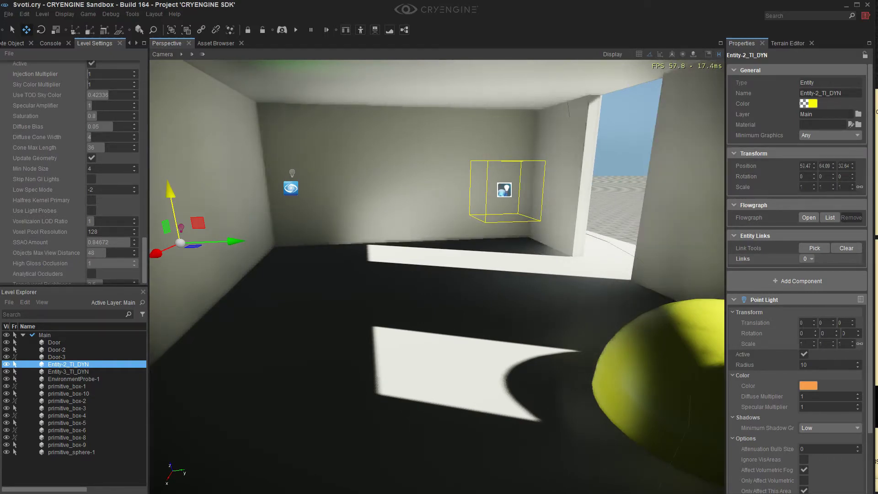
pyautogui.moveTo(357, 229); pyautogui.dragTo(387, 228, button='right')
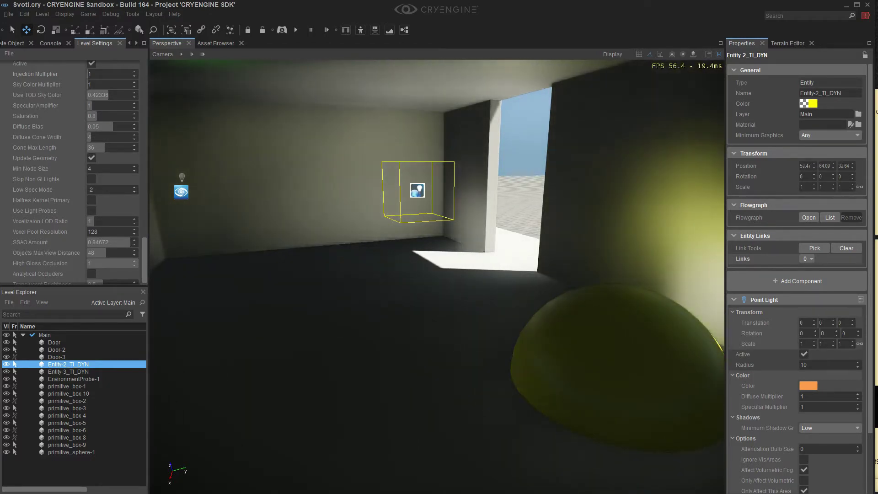
pyautogui.moveTo(437, 274); pyautogui.dragTo(339, 277, button='right')
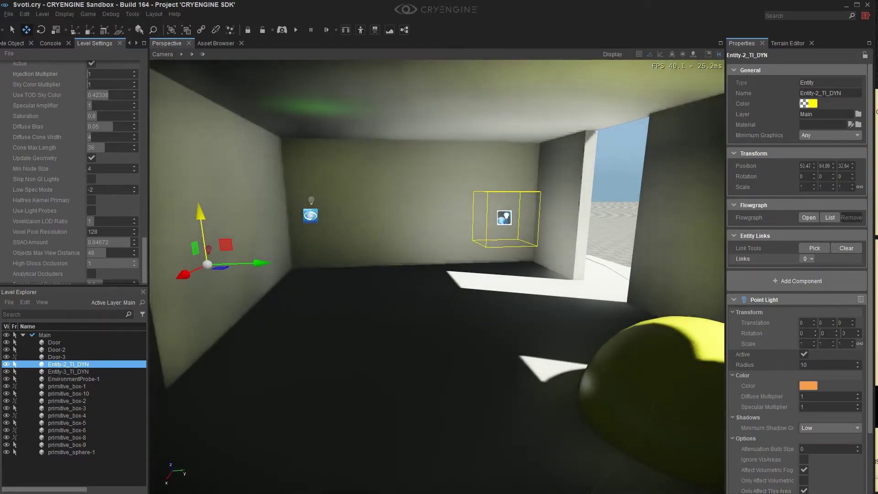
pyautogui.click(92, 210)
pyautogui.click(91, 210)
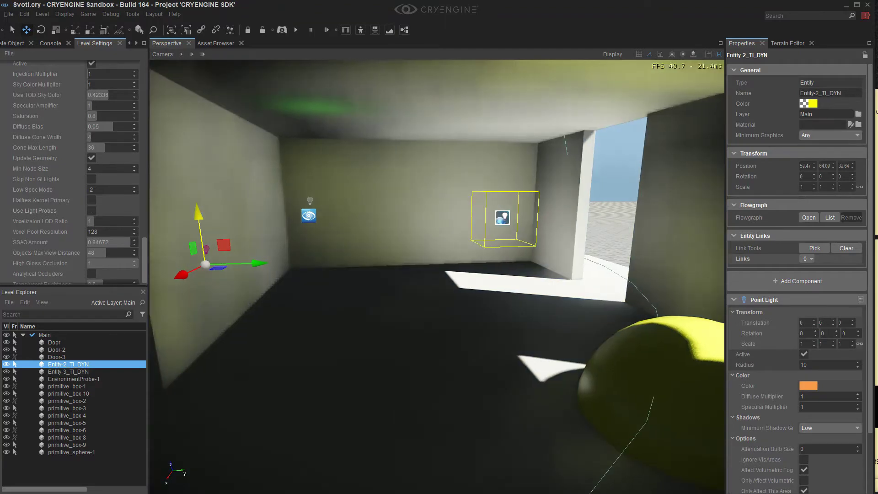
# Select the ceiling box, slide it to Y 64.09 to open the roof, and move it back over the room to Y 67.46.
pyautogui.moveTo(366, 274); pyautogui.dragTo(322, 208, button='right')
pyautogui.click(450, 208)
pyautogui.moveTo(517, 241)
pyautogui.mouseDown(button='right')
pyautogui.moveTo(393, 215)
pyautogui.moveTo(430, 214)
pyautogui.mouseUp(button='right')
pyautogui.moveTo(406, 249); pyautogui.dragTo(295, 272)
pyautogui.moveTo(295, 272); pyautogui.dragTo(183, 273, button='right')
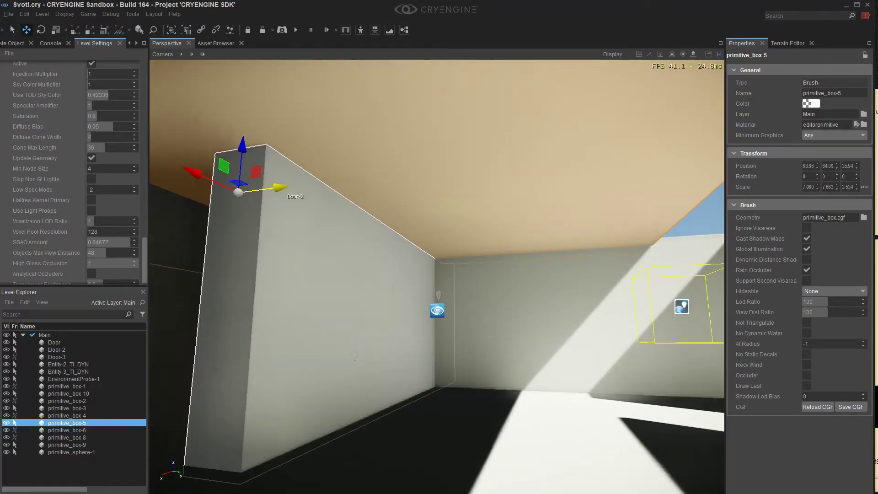
pyautogui.moveTo(280, 188); pyautogui.dragTo(477, 161)
pyautogui.moveTo(477, 161); pyautogui.dragTo(513, 145, button='right')
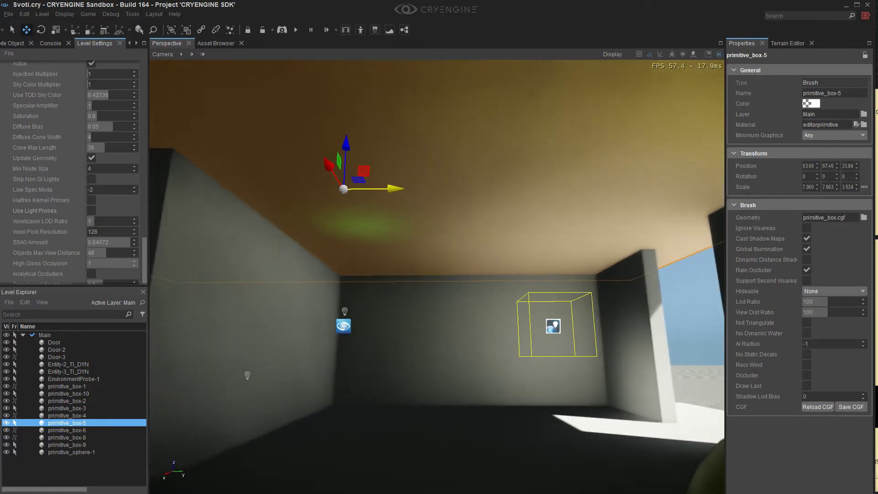
# Slide the ceiling box to Y 63.46 to let sunlight in, and close it over the room again.
pyautogui.moveTo(342, 192); pyautogui.dragTo(153, 193)
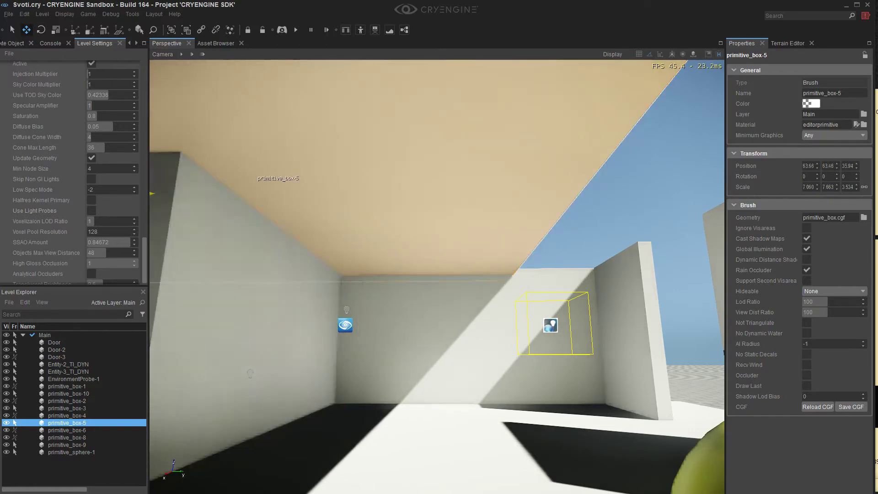
pyautogui.moveTo(457, 268); pyautogui.dragTo(402, 262, button='right')
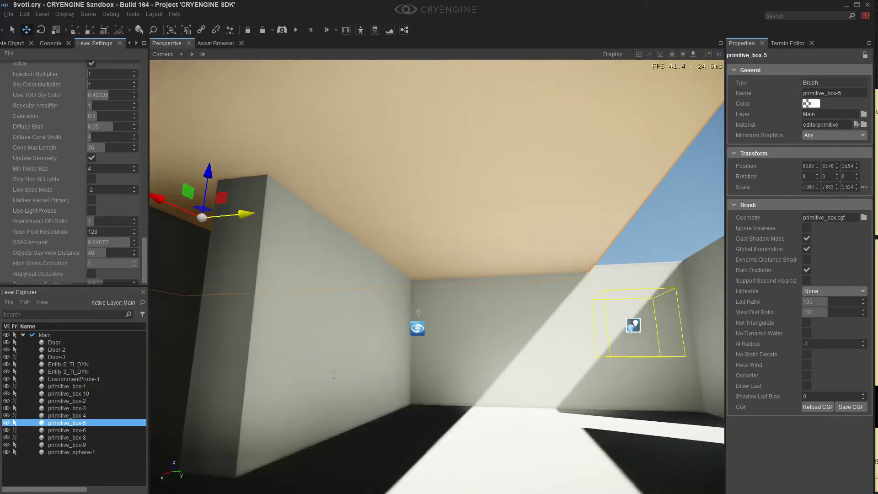
pyautogui.moveTo(246, 214); pyautogui.dragTo(384, 201)
pyautogui.moveTo(384, 201)
pyautogui.mouseDown(button='right')
pyautogui.moveTo(485, 221)
pyautogui.moveTo(468, 215)
pyautogui.mouseUp(button='right')
# Select the door, slide it shut across the room's openings, and examine the remaining light inside.
pyautogui.click(270, 263)
pyautogui.moveTo(270, 263); pyautogui.dragTo(221, 260, button='right')
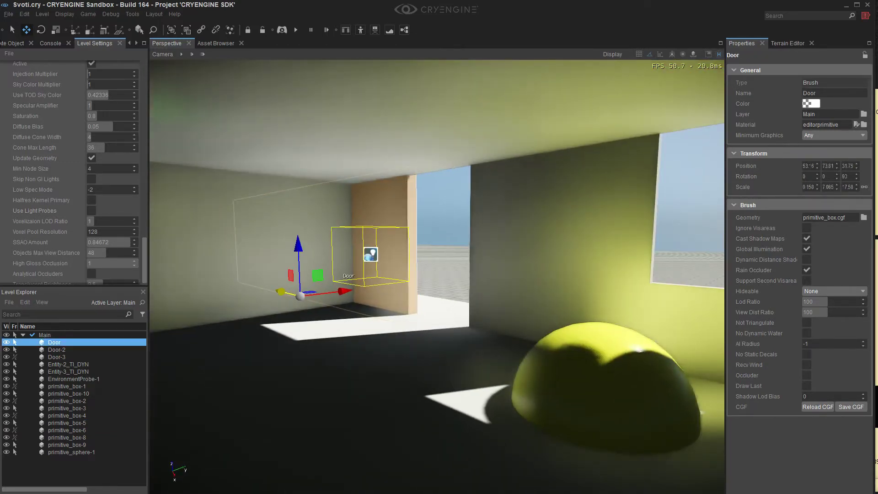
pyautogui.moveTo(286, 293); pyautogui.dragTo(511, 349)
pyautogui.moveTo(474, 341)
pyautogui.mouseDown(button='right')
pyautogui.moveTo(567, 338)
pyautogui.moveTo(476, 340)
pyautogui.mouseUp(button='right')
pyautogui.moveTo(640, 235); pyautogui.dragTo(663, 233, button='right')
pyautogui.moveTo(558, 246); pyautogui.dragTo(714, 247, button='right')
pyautogui.moveTo(595, 275); pyautogui.dragTo(366, 288, button='right')
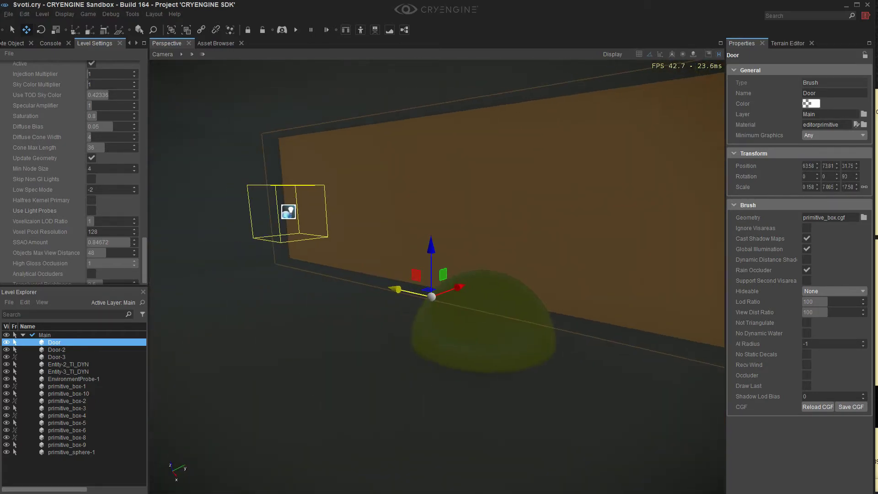
# Slide the door back open and inspect the returning bounced light in the room.
pyautogui.moveTo(432, 275); pyautogui.dragTo(405, 256, button='right')
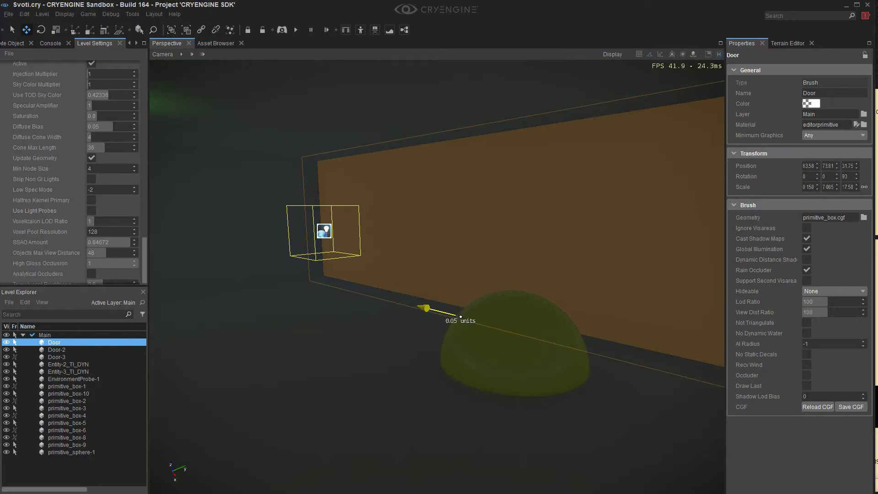
pyautogui.moveTo(429, 309); pyautogui.dragTo(366, 292)
pyautogui.moveTo(365, 293); pyautogui.dragTo(411, 283, button='right')
pyautogui.press('w')
pyautogui.press('s')
pyautogui.press('a')
# Change the sphere's test_sphere material color to red and inspect the bounced color on the wall.
pyautogui.moveTo(249, 316); pyautogui.dragTo(268, 320)
pyautogui.moveTo(231, 313)
pyautogui.mouseDown()
pyautogui.moveTo(194, 306)
pyautogui.moveTo(234, 313)
pyautogui.mouseUp()
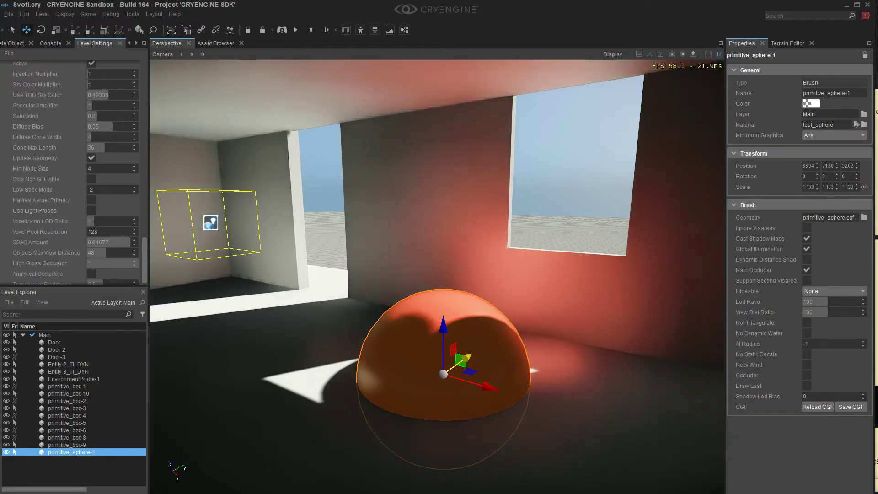
pyautogui.moveTo(437, 277); pyautogui.dragTo(465, 259, button='right')
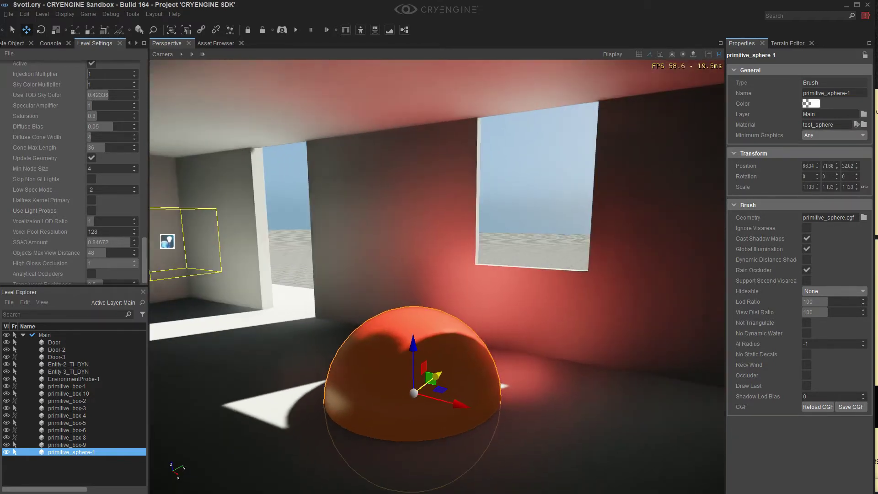
# Duplicate the red sphere and place the copy beside the original at X 63.42, Y 73.52.
pyautogui.moveTo(461, 404); pyautogui.dragTo(633, 449)
pyautogui.moveTo(633, 448); pyautogui.dragTo(681, 451, button='right')
pyautogui.moveTo(432, 344); pyautogui.dragTo(404, 350, button='right')
pyautogui.moveTo(596, 372); pyautogui.dragTo(549, 380, button='right')
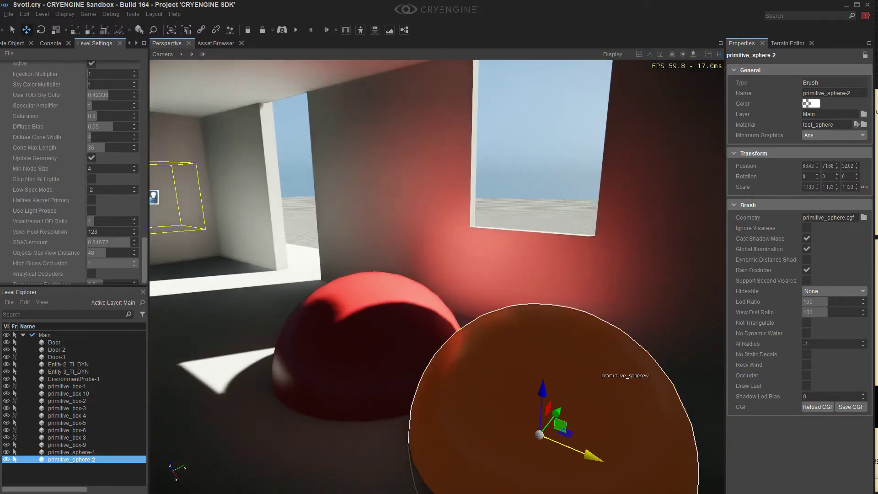
pyautogui.moveTo(543, 431); pyautogui.dragTo(603, 353)
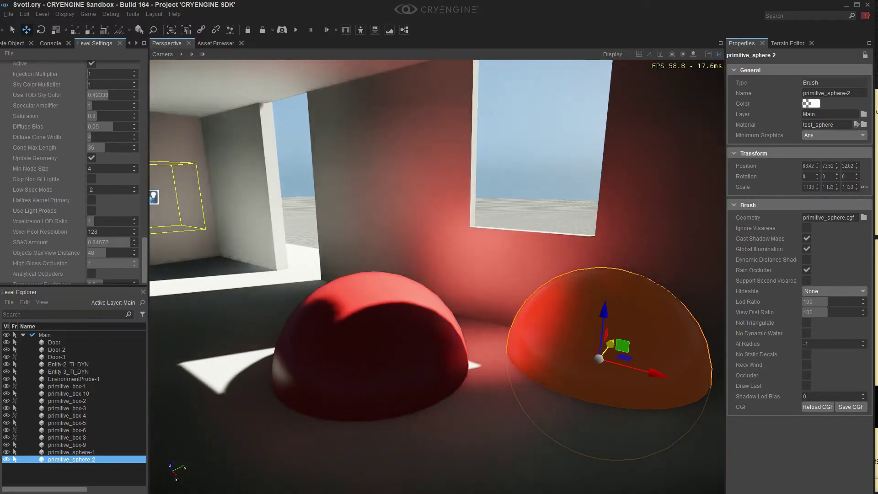
# Move the duplicate sphere outside beside the building to X 62.44, Y 51.39 and enlarge it to scale 3.853.
pyautogui.click(545, 250)
pyautogui.moveTo(544, 250); pyautogui.dragTo(389, 261, button='right')
pyautogui.click(545, 250)
pyautogui.click(567, 252)
pyautogui.click(568, 252)
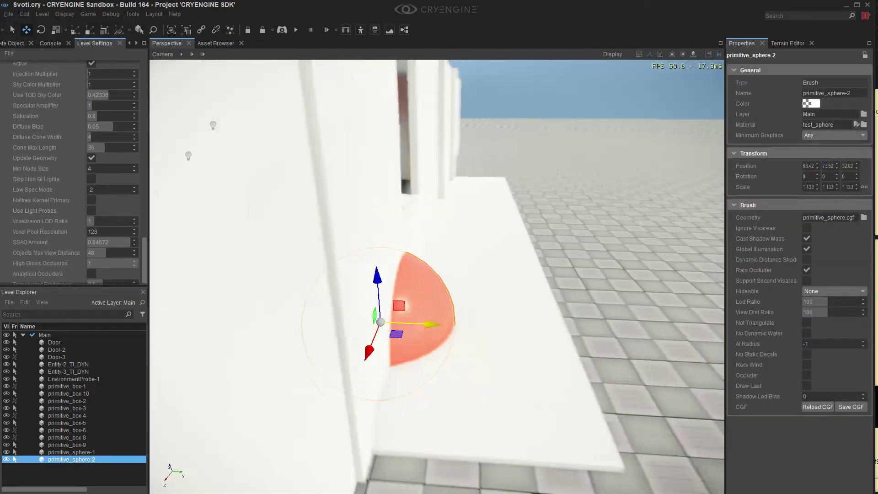
pyautogui.moveTo(430, 284); pyautogui.dragTo(425, 286, button='right')
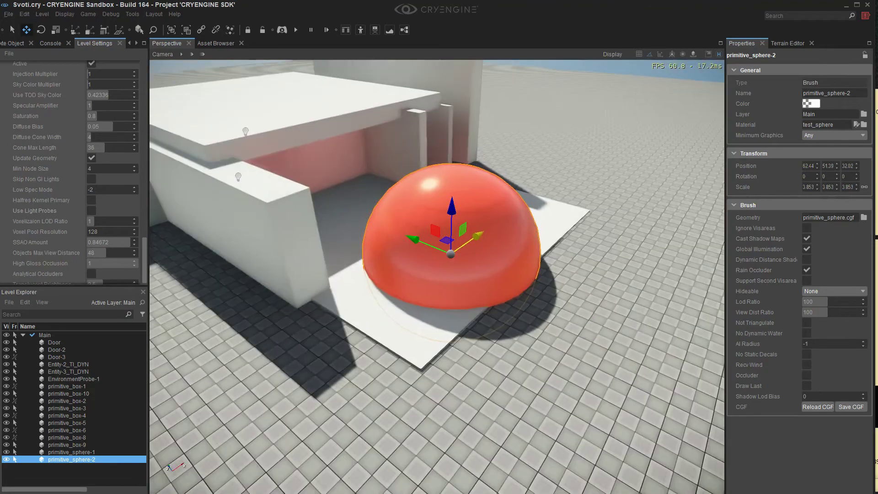
# Change the sphere material's color to yellow-green and inspect its bounced light inside the room, reviewing the Total Illumination V2 settings.
pyautogui.moveTo(451, 293); pyautogui.dragTo(449, 249, button='right')
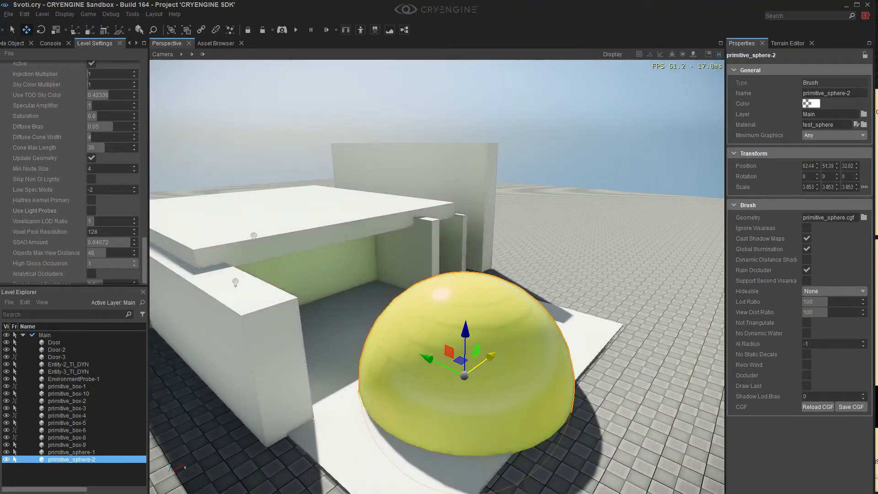
pyautogui.moveTo(449, 250); pyautogui.dragTo(233, 219, button='right')
pyautogui.click(450, 247)
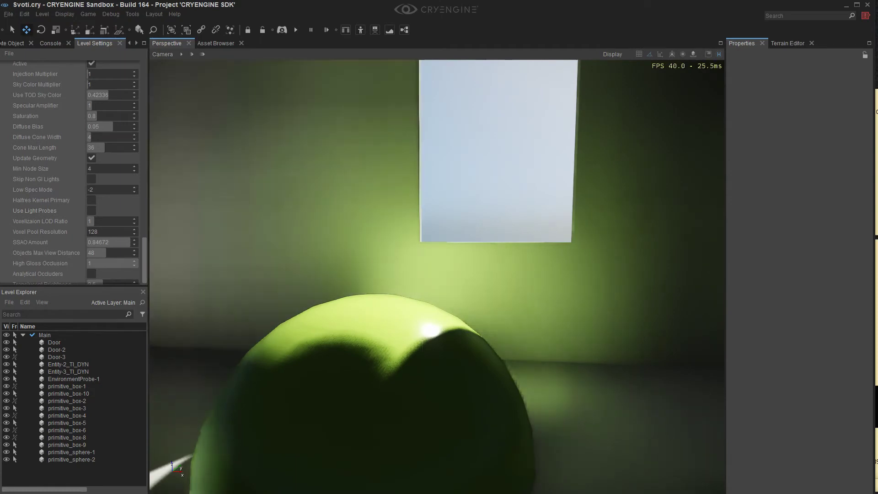
pyautogui.scroll(4, 71, 173)
pyautogui.scroll(-5, 71, 173)
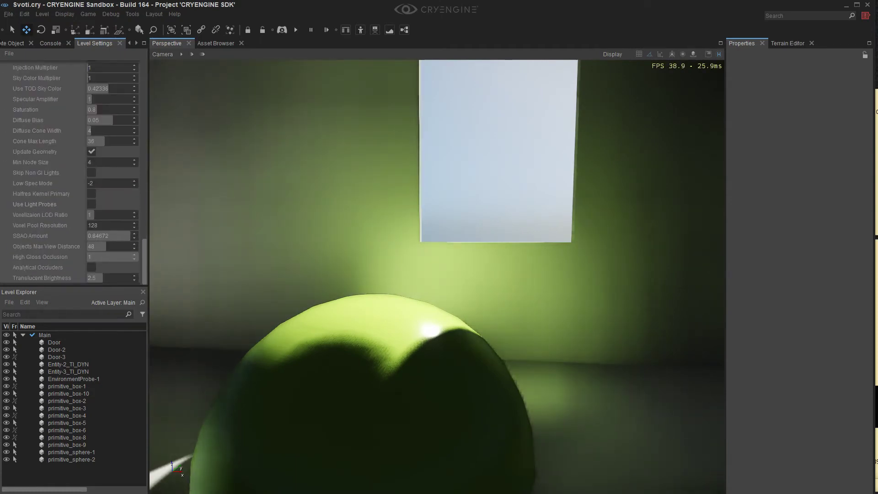
pyautogui.scroll(4, 73, 173)
pyautogui.scroll(-4, 73, 173)
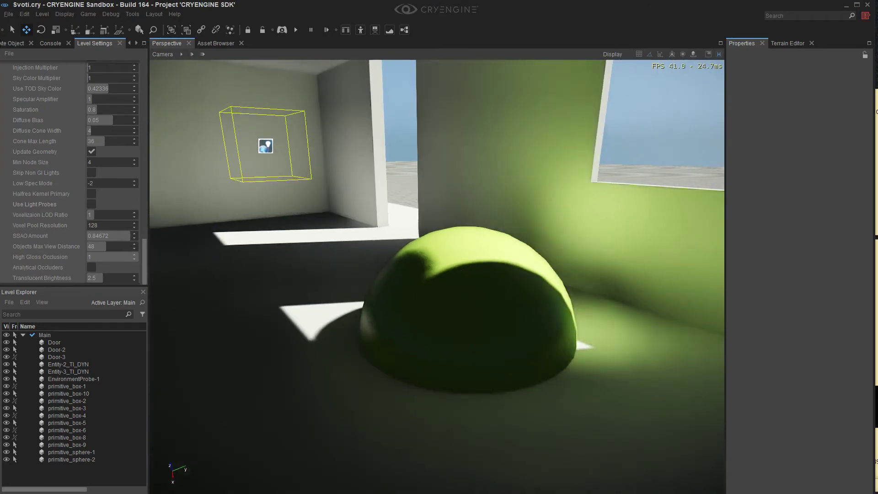
pyautogui.scroll(2, 73, 173)
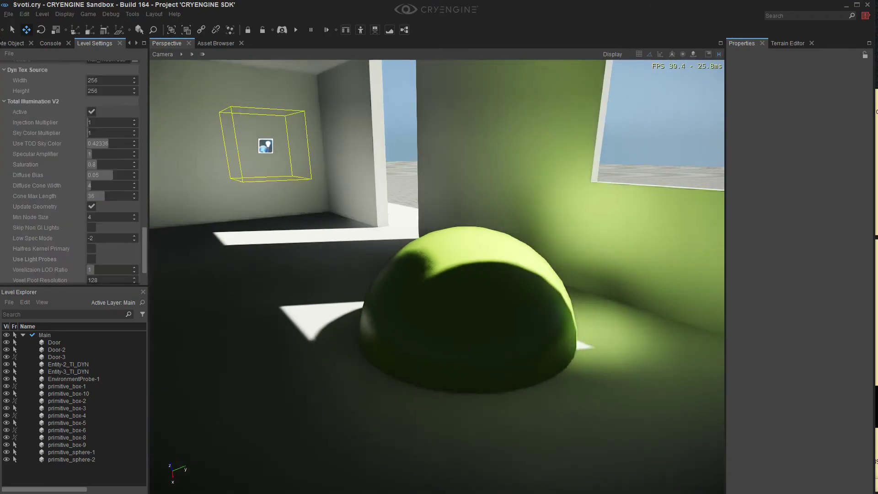
# Select the corridor's orange point light, duplicate it, and move the copy along the Y axis toward the main room.
pyautogui.moveTo(437, 276); pyautogui.dragTo(412, 256, button='right')
pyautogui.press('a')
pyautogui.click(402, 259)
pyautogui.press('d')
pyautogui.press('s')
pyautogui.hotkey('ctrl', 'd')
pyautogui.moveTo(349, 246); pyautogui.dragTo(496, 244)
# Place the duplicate orange light low inside the main room at X 62.17, Y 67.33.
pyautogui.press('s')
pyautogui.press('d')
pyautogui.moveTo(496, 244); pyautogui.dragTo(504, 239, button='right')
pyautogui.press('w')
pyautogui.press('a')
pyautogui.moveTo(400, 227); pyautogui.dragTo(383, 248)
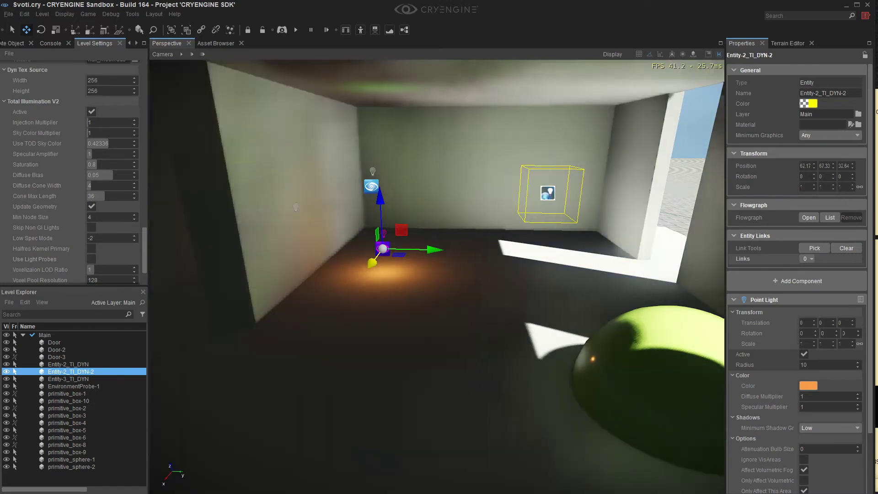
# Change the duplicate light's color to white and move it along the Y axis toward the environment probe.
pyautogui.moveTo(382, 248); pyautogui.dragTo(412, 206, button='right')
pyautogui.press('w')
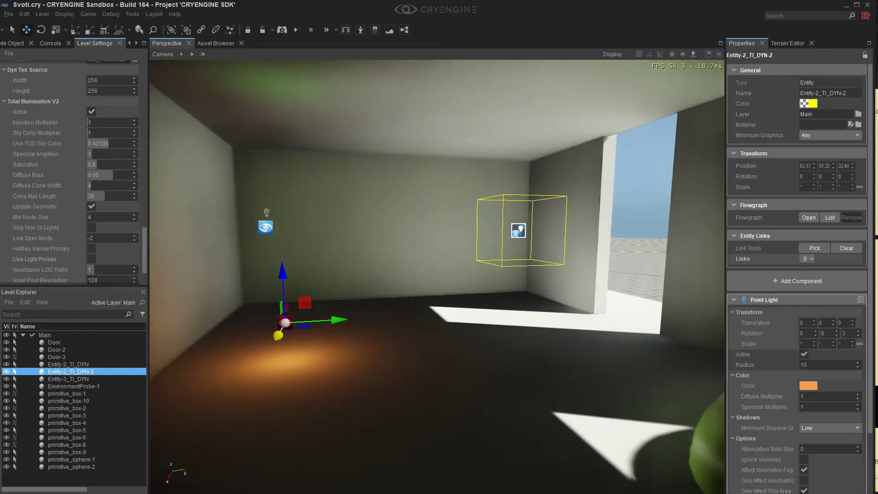
pyautogui.click(808, 385)
pyautogui.click(809, 489)
pyautogui.moveTo(412, 229); pyautogui.dragTo(410, 214, button='right')
pyautogui.moveTo(287, 338); pyautogui.dragTo(554, 294)
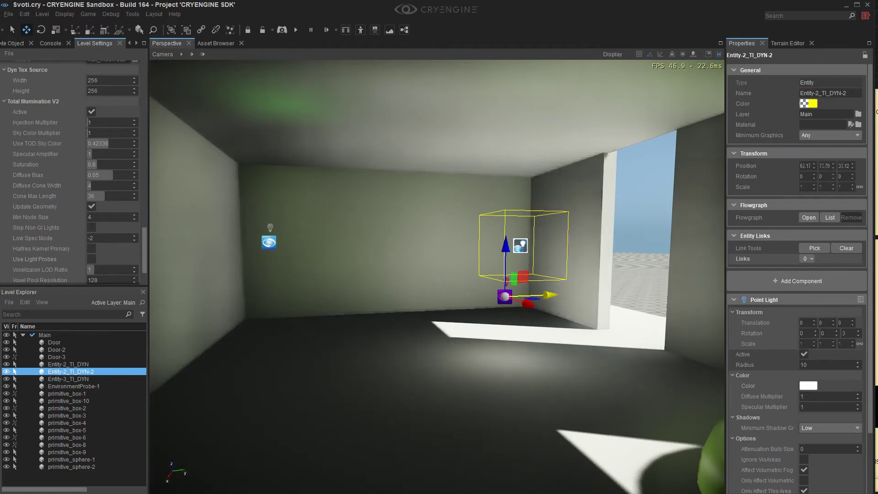
# Set the white light's Diffuse Multiplier to 2 and Radius to 15, and reposition it low beneath the environment probe.
pyautogui.moveTo(549, 295); pyautogui.dragTo(677, 307, button='right')
pyautogui.press('w')
pyautogui.moveTo(362, 287); pyautogui.dragTo(303, 274)
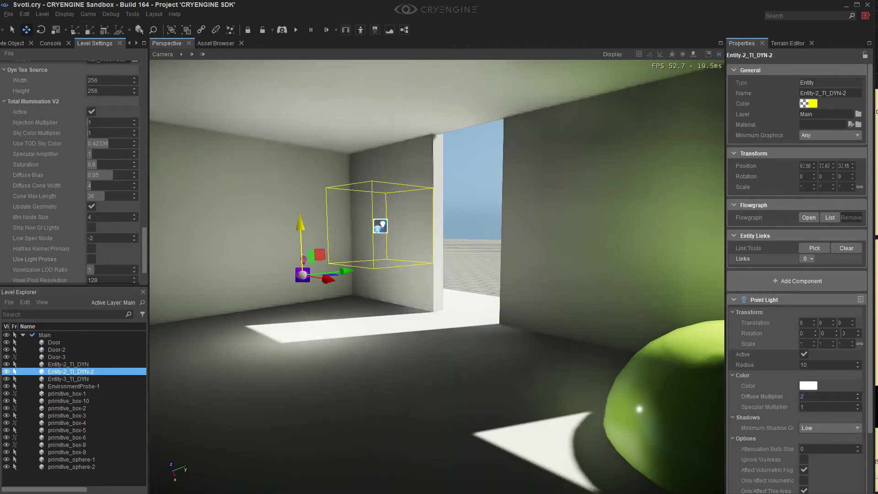
pyautogui.moveTo(302, 274)
pyautogui.mouseDown()
pyautogui.moveTo(299, 202)
pyautogui.moveTo(303, 326)
pyautogui.moveTo(304, 289)
pyautogui.mouseUp()
pyautogui.moveTo(304, 289); pyautogui.dragTo(192, 306, button='right')
pyautogui.press('s')
pyautogui.press('d')
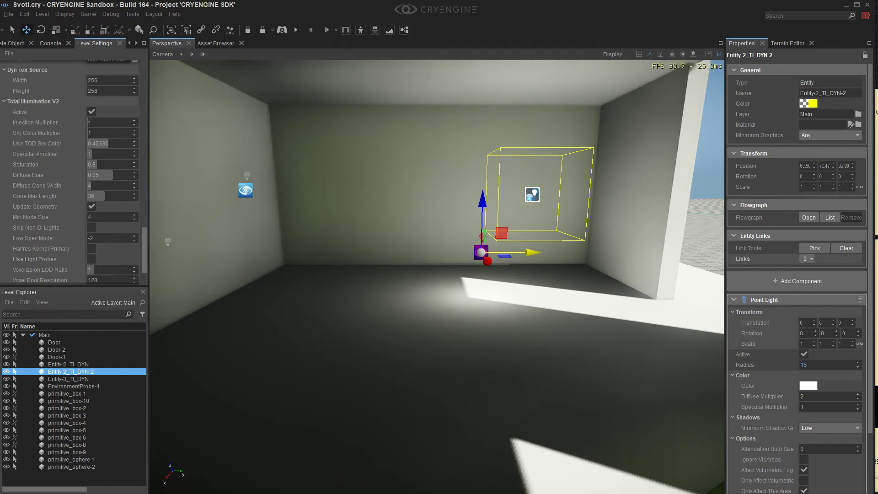
# Try different Attenuation Bulb Size values on the white light, including 0.5, and settle on 1.
pyautogui.moveTo(858, 450); pyautogui.dragTo(859, 427)
pyautogui.press('Return')
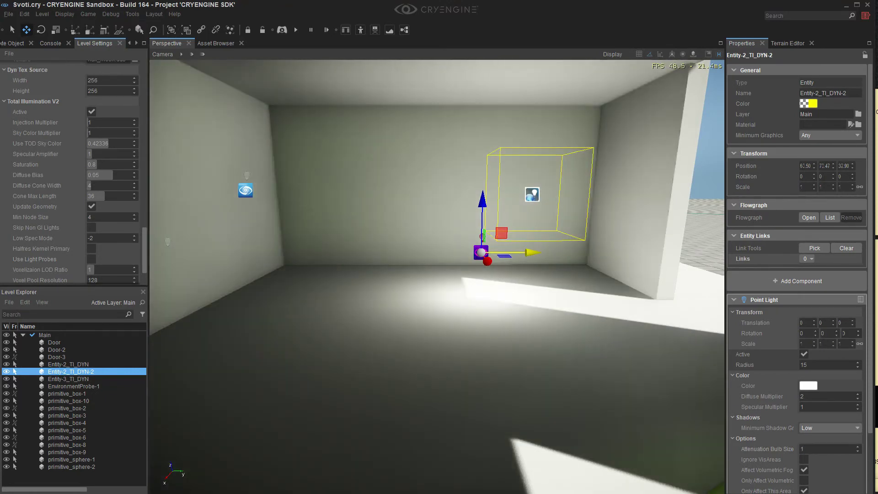
pyautogui.write('.5')
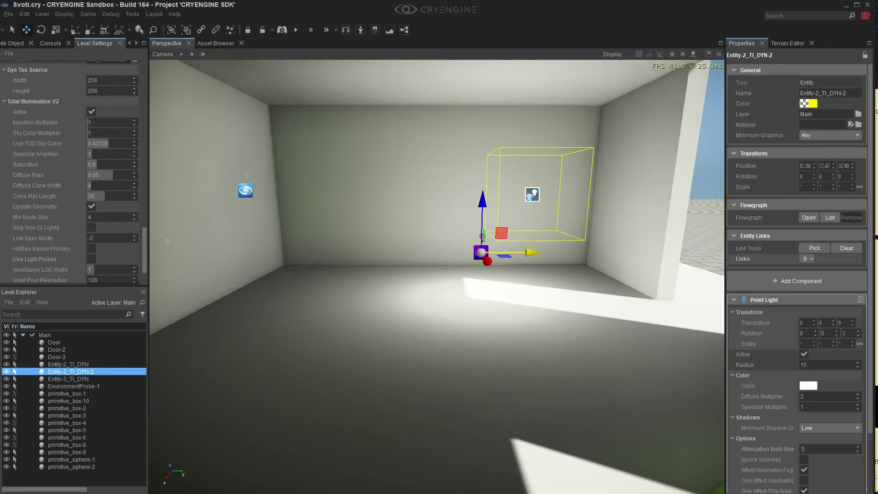
pyautogui.press('Return')
# Set the white light's Minimum Shadow Graphics to None and move it along the Y axis to the wall behind the sphere.
pyautogui.moveTo(437, 274)
pyautogui.mouseDown(button='right')
pyautogui.moveTo(458, 288)
pyautogui.moveTo(426, 284)
pyautogui.mouseUp(button='right')
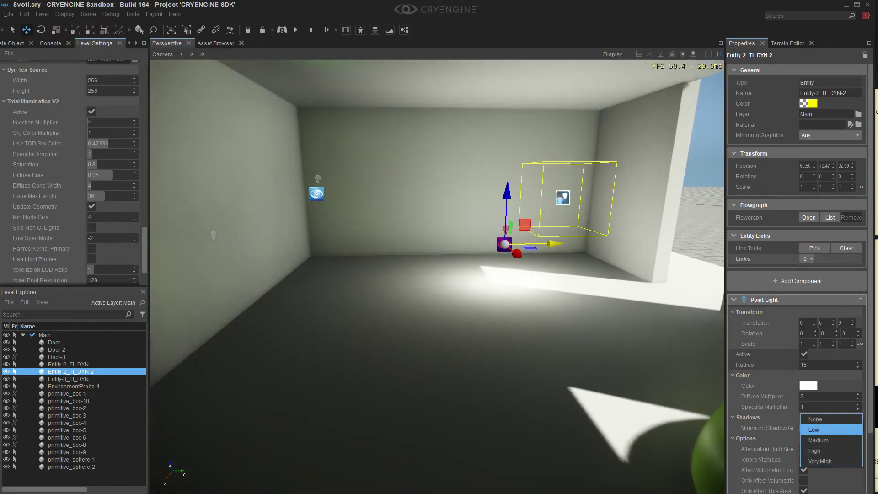
pyautogui.moveTo(552, 247); pyautogui.dragTo(548, 245, button='right')
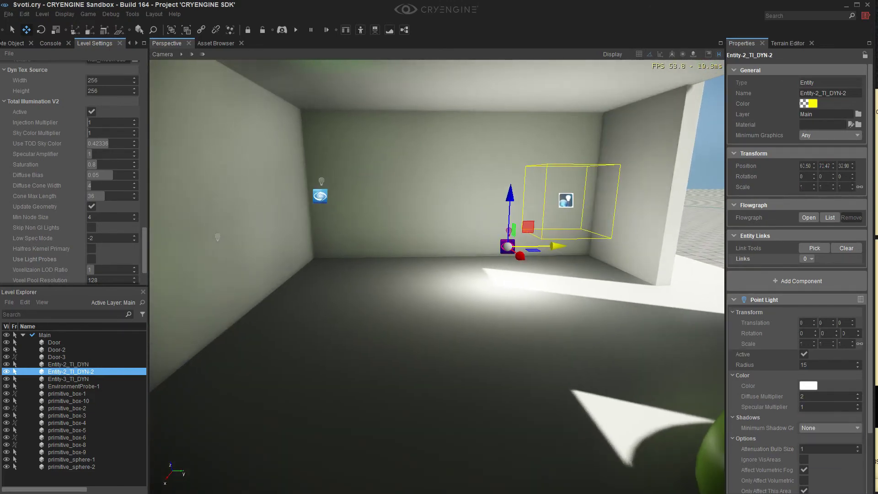
pyautogui.moveTo(552, 247); pyautogui.dragTo(768, 244)
# Move the white light back along the Y axis beside the environment probe and raise it off the floor.
pyautogui.moveTo(437, 274); pyautogui.dragTo(514, 277, button='right')
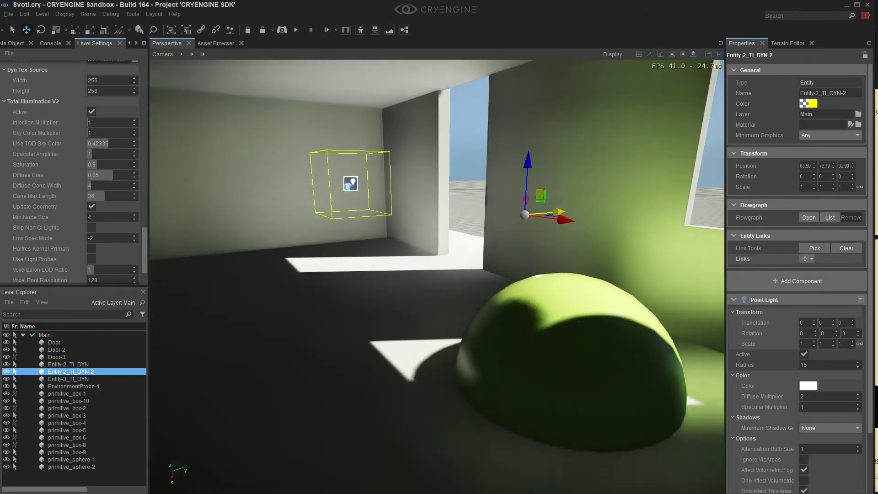
pyautogui.moveTo(519, 215); pyautogui.dragTo(312, 232)
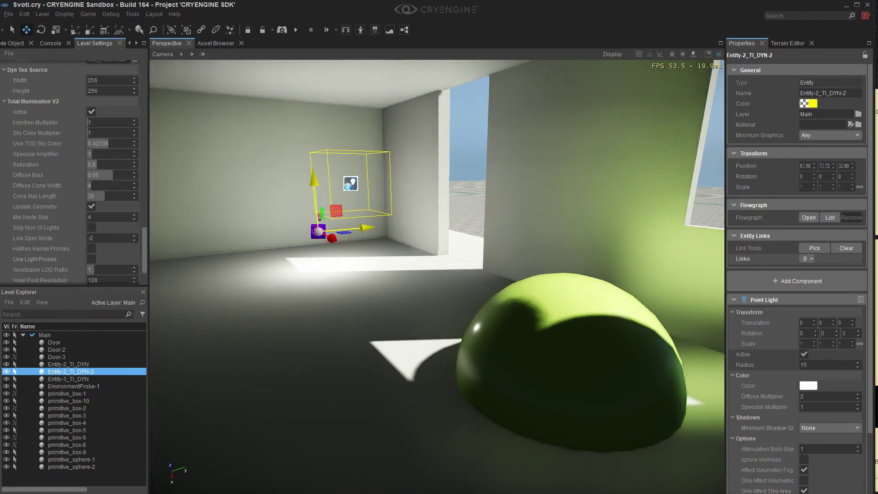
pyautogui.moveTo(314, 178); pyautogui.dragTo(308, 118)
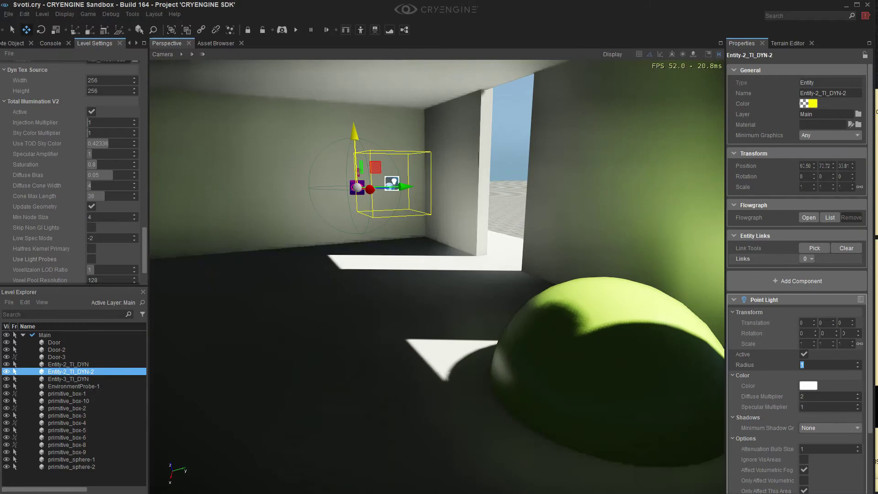
# Set the white light's Radius to 10 and its Diffuse Multiplier to 1.
pyautogui.write('10')
pyautogui.press('Return')
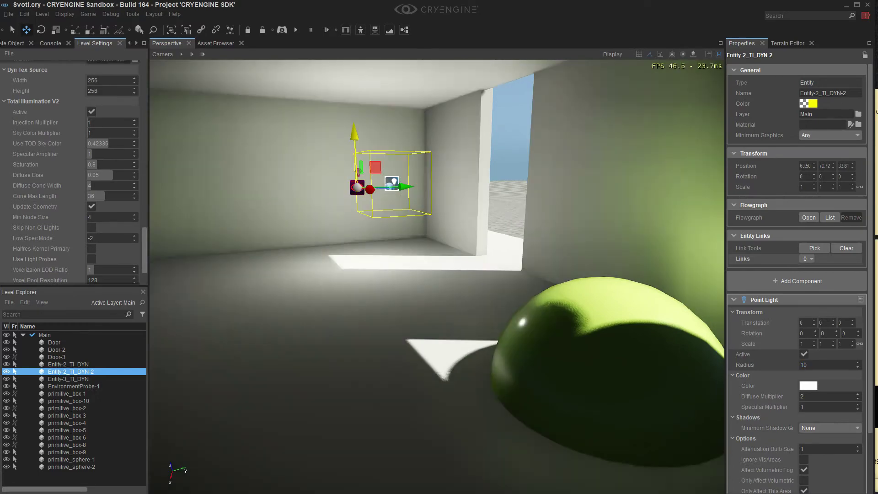
pyautogui.moveTo(435, 274); pyautogui.dragTo(393, 274, button='right')
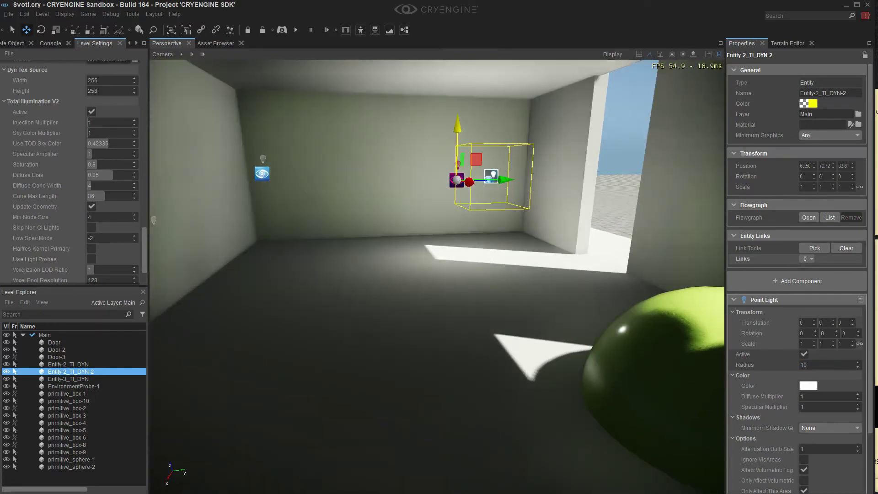
# Move the white light along the X axis away from the environment probe to the area above the half-sunken green sphere.
pyautogui.moveTo(437, 275); pyautogui.dragTo(714, 268, button='right')
pyautogui.press('w')
pyautogui.press('a')
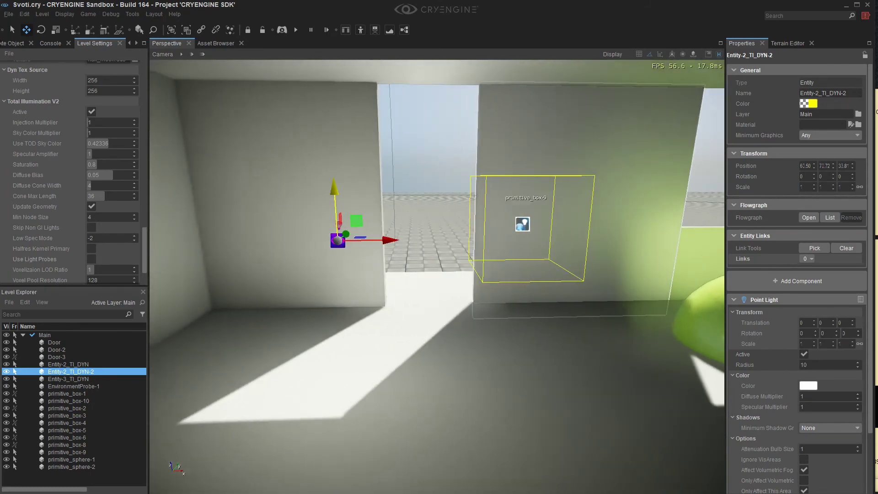
pyautogui.moveTo(389, 240); pyautogui.dragTo(367, 241)
pyautogui.moveTo(512, 274); pyautogui.dragTo(533, 269, button='right')
pyautogui.press('d')
pyautogui.moveTo(436, 274)
pyautogui.mouseDown(button='right')
pyautogui.moveTo(609, 270)
pyautogui.moveTo(453, 280)
pyautogui.mouseUp(button='right')
pyautogui.press('s')
pyautogui.moveTo(389, 213); pyautogui.dragTo(512, 214)
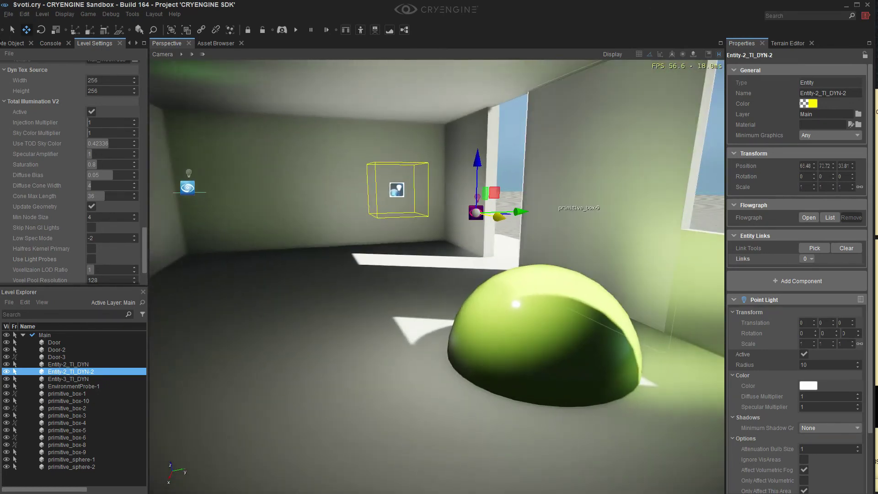
pyautogui.moveTo(437, 274); pyautogui.dragTo(412, 279, button='right')
pyautogui.press('s')
pyautogui.moveTo(389, 210); pyautogui.dragTo(443, 212)
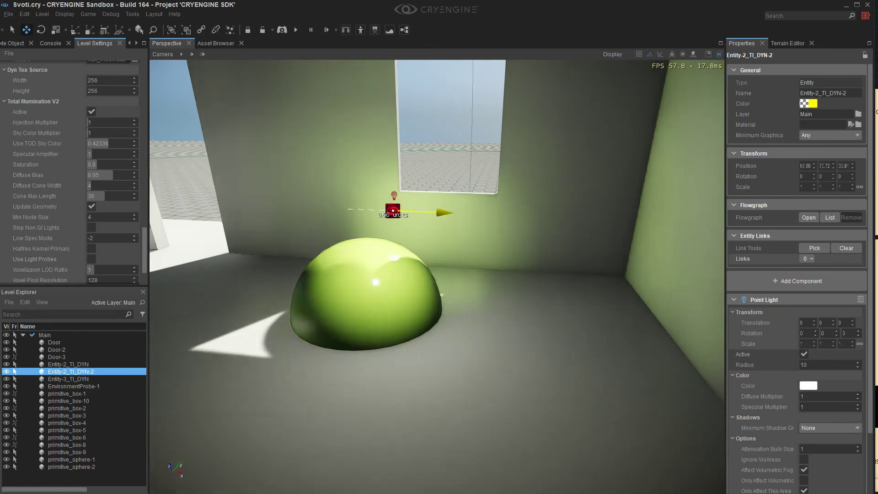
# Move the white light along the Y axis toward the window wall beside the sphere, and pull it back slightly.
pyautogui.moveTo(443, 212); pyautogui.dragTo(275, 197, button='right')
pyautogui.press('d')
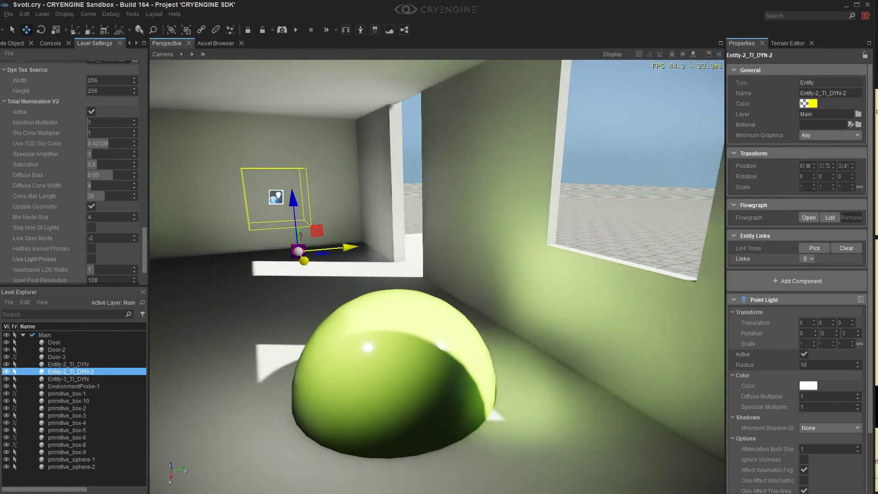
pyautogui.moveTo(346, 247); pyautogui.dragTo(476, 236)
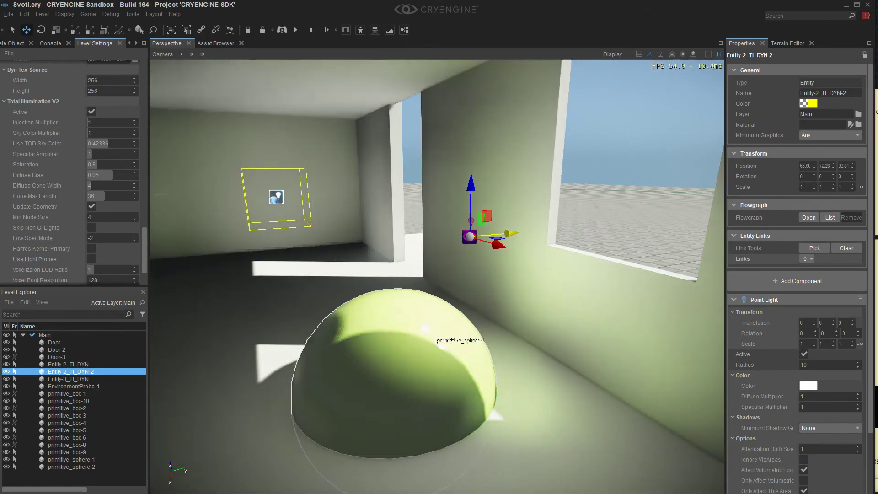
pyautogui.moveTo(501, 235); pyautogui.dragTo(484, 235)
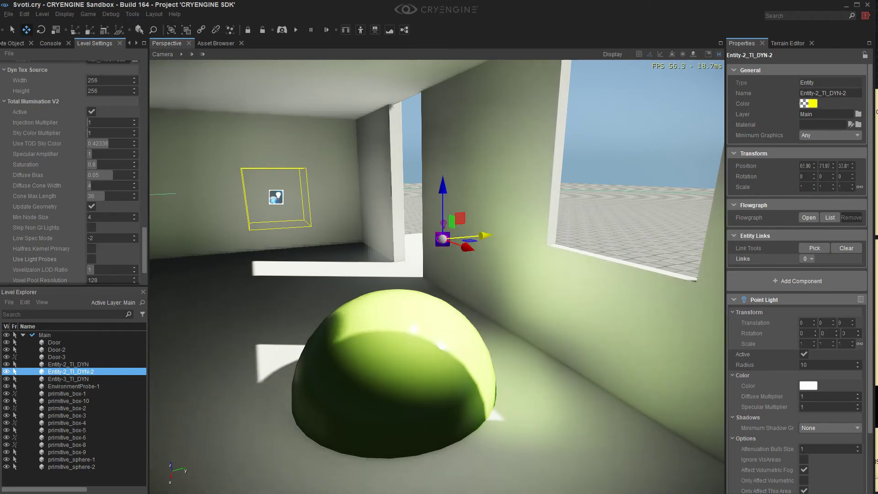
# Switch the white light off and back on to compare the room and sphere with and without its bounce.
pyautogui.moveTo(484, 235); pyautogui.dragTo(409, 222, button='right')
pyautogui.click(804, 355)
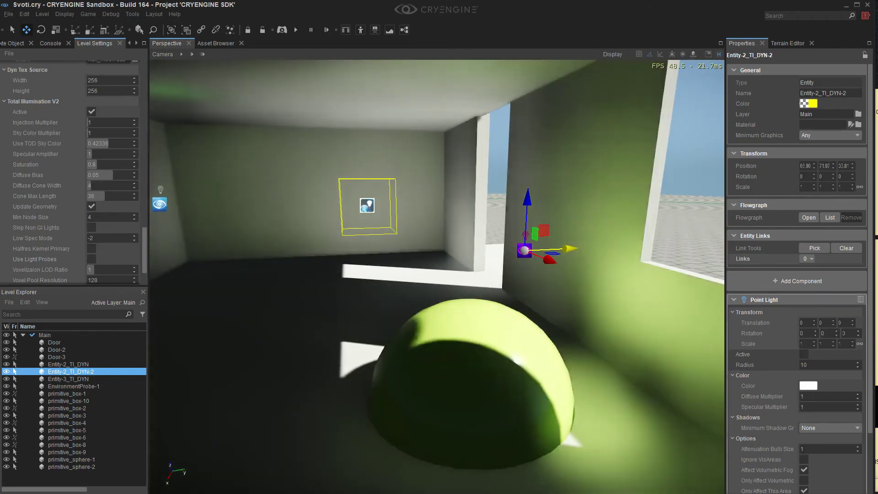
pyautogui.moveTo(437, 275); pyautogui.dragTo(489, 255, button='right')
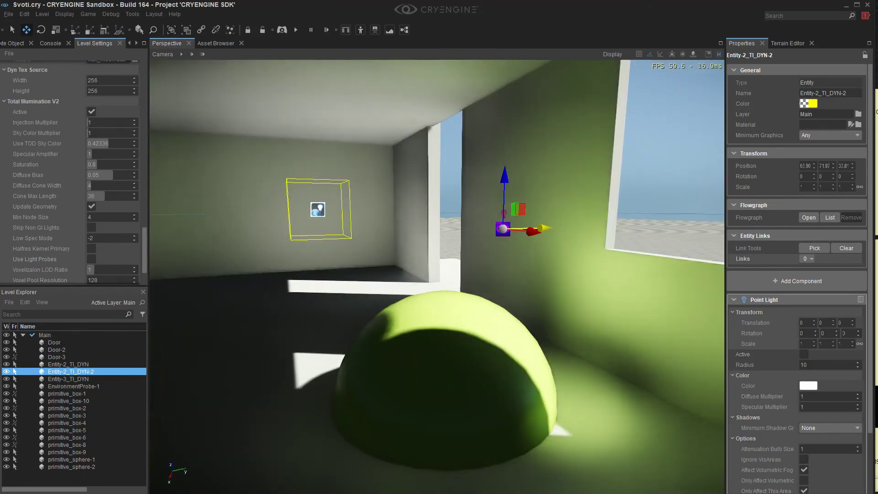
pyautogui.click(804, 354)
pyautogui.press('d')
pyautogui.moveTo(544, 236); pyautogui.dragTo(496, 249, button='right')
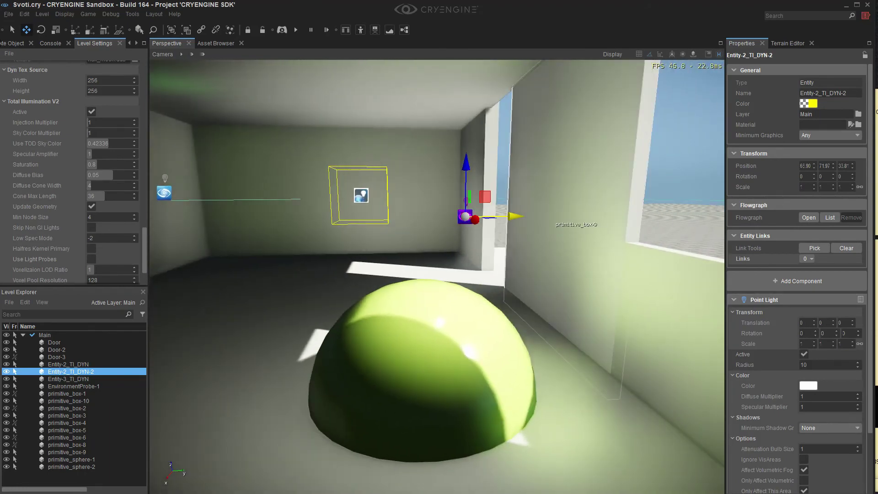
# Nudge the white light along the Y axis toward the window wall and change its colour to light green.
pyautogui.moveTo(517, 217); pyautogui.dragTo(531, 216)
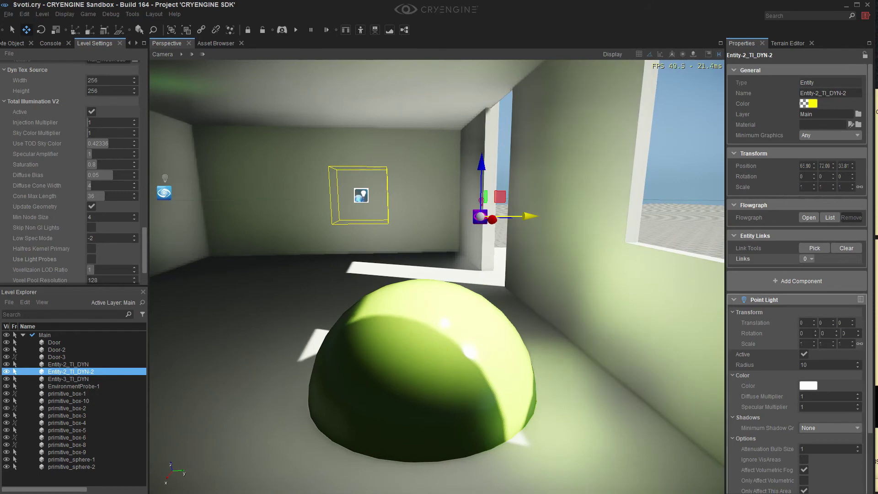
pyautogui.click(809, 386)
pyautogui.click(797, 421)
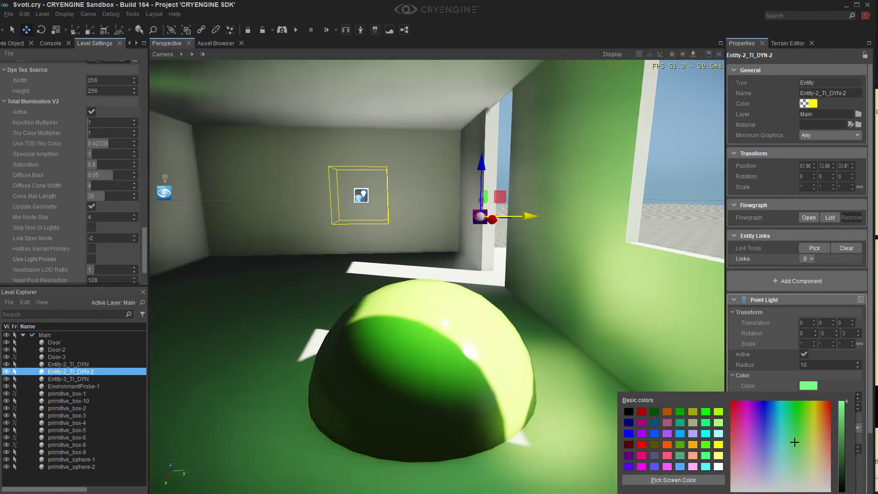
# Toggle the recoloured light's Active state repeatedly to compare its green bounce on the sphere, floor and walls.
pyautogui.moveTo(572, 320); pyautogui.dragTo(554, 367, button='right')
pyautogui.press('w')
pyautogui.click(804, 354)
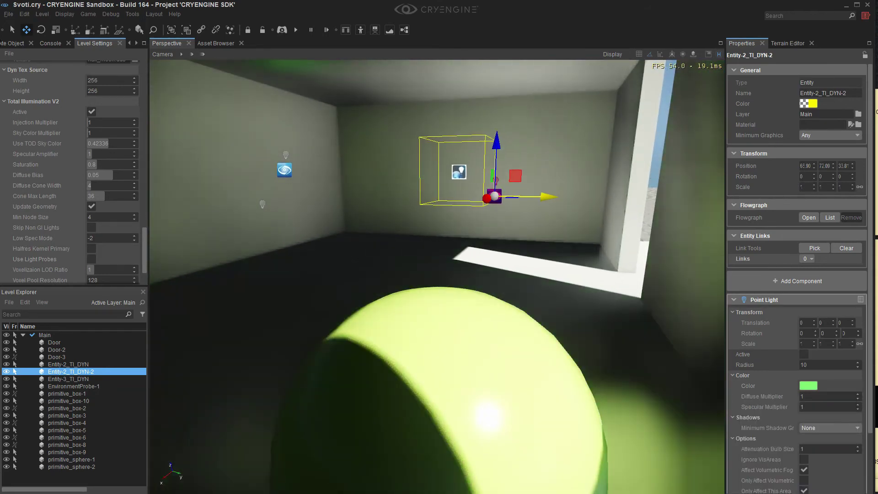
pyautogui.click(804, 354)
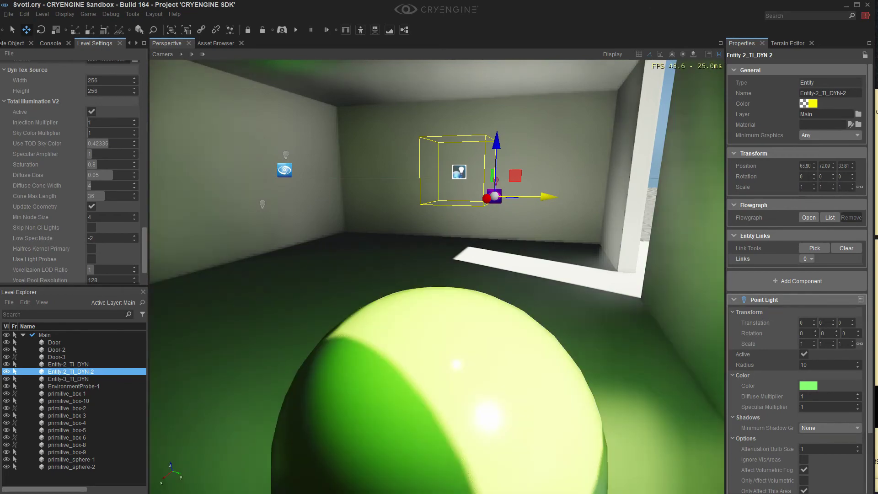
pyautogui.click(804, 354)
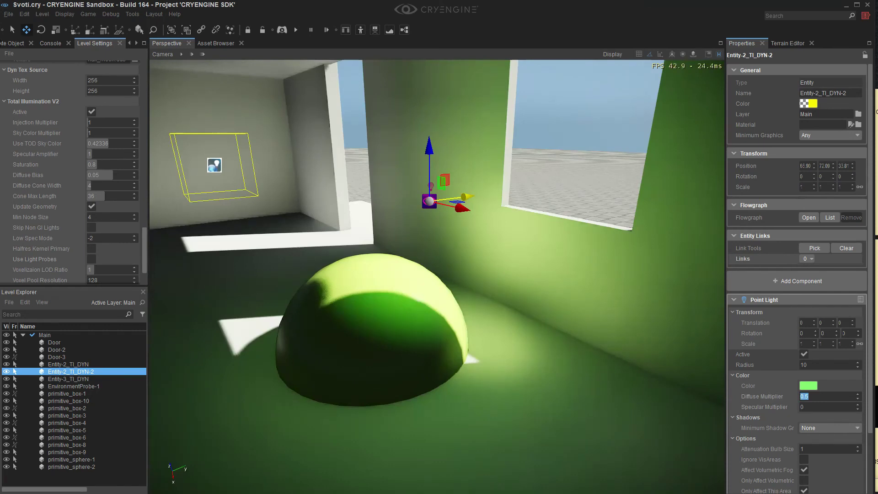
# Try a Diffuse Multiplier of 0.3 on the green light and toggle it off and on to compare.
pyautogui.write('.3')
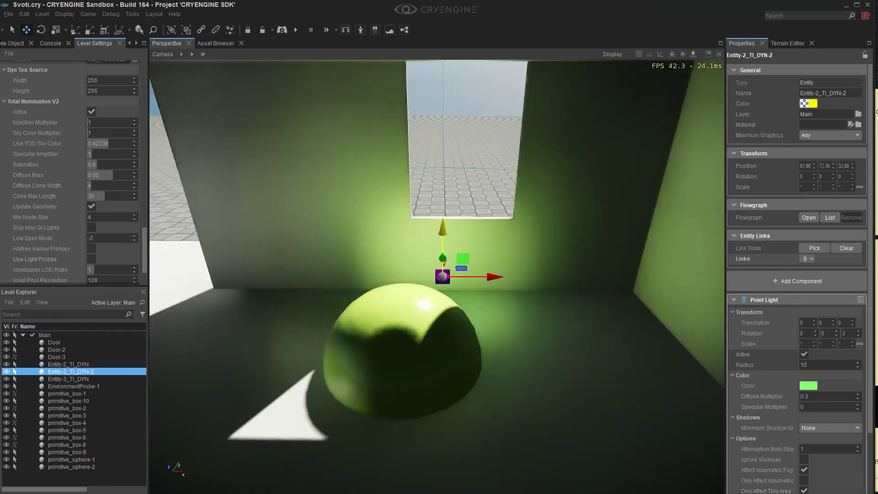
pyautogui.click(804, 354)
pyautogui.click(805, 355)
pyautogui.click(804, 354)
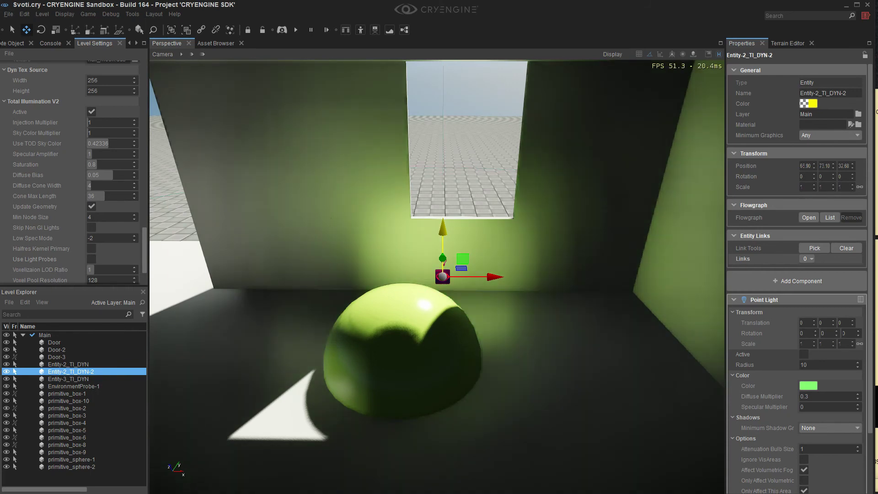
pyautogui.click(804, 355)
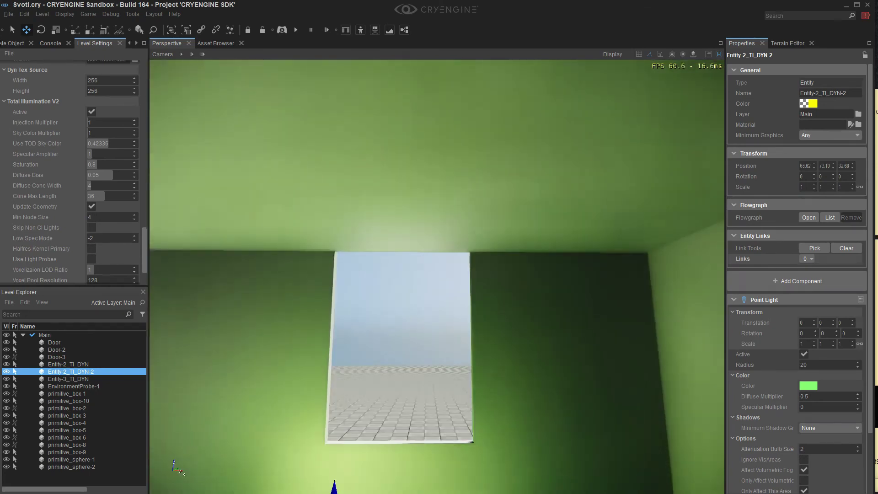
# Examine the green light's bounce on the ceiling, window wall and sphere from several angles around the room.
pyautogui.press('w')
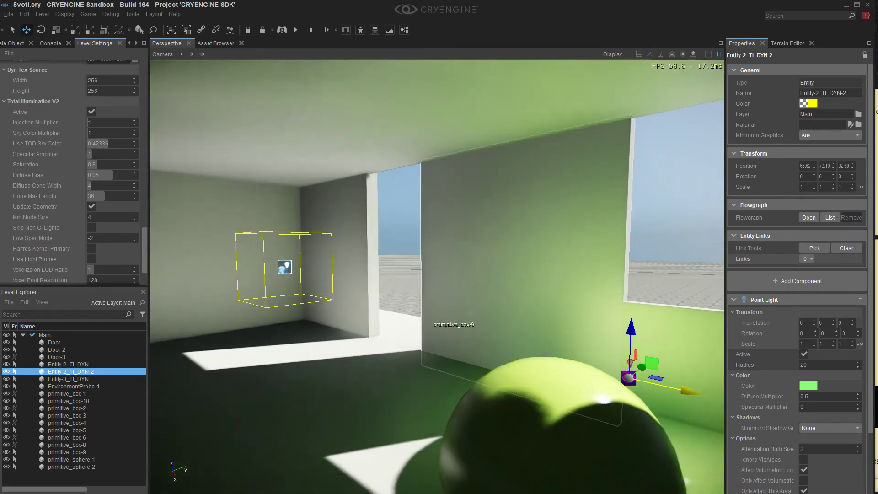
pyautogui.moveTo(437, 276)
pyautogui.mouseDown(button='right')
pyautogui.moveTo(299, 261)
pyautogui.moveTo(446, 288)
pyautogui.mouseUp(button='right')
pyautogui.moveTo(424, 190); pyautogui.dragTo(465, 190, button='right')
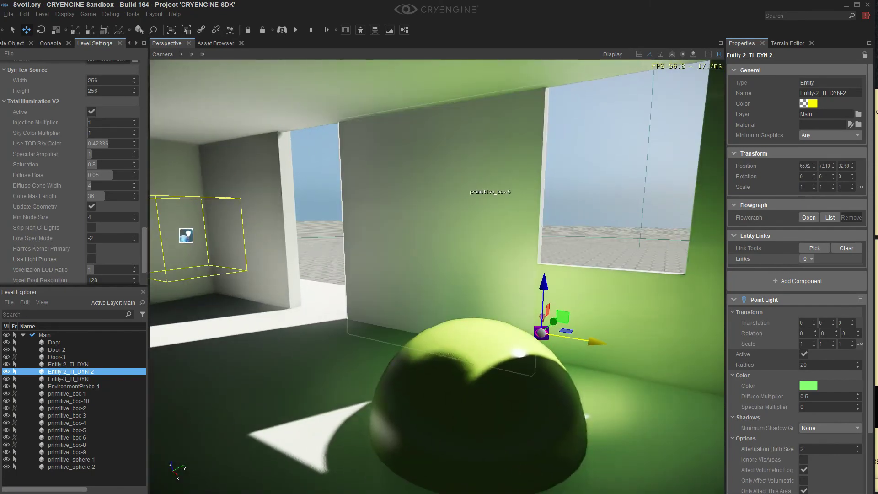
pyautogui.moveTo(437, 220); pyautogui.dragTo(501, 216, button='right')
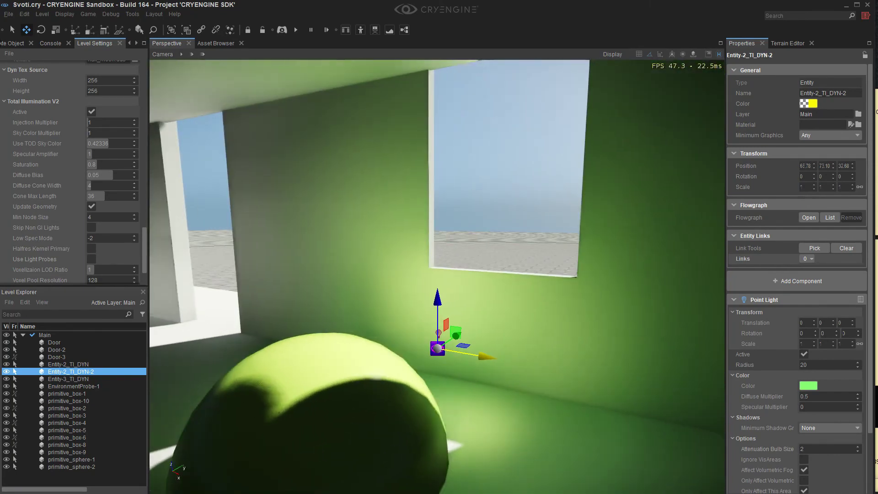
pyautogui.moveTo(437, 274); pyautogui.dragTo(302, 353, button='right')
pyautogui.click(302, 352)
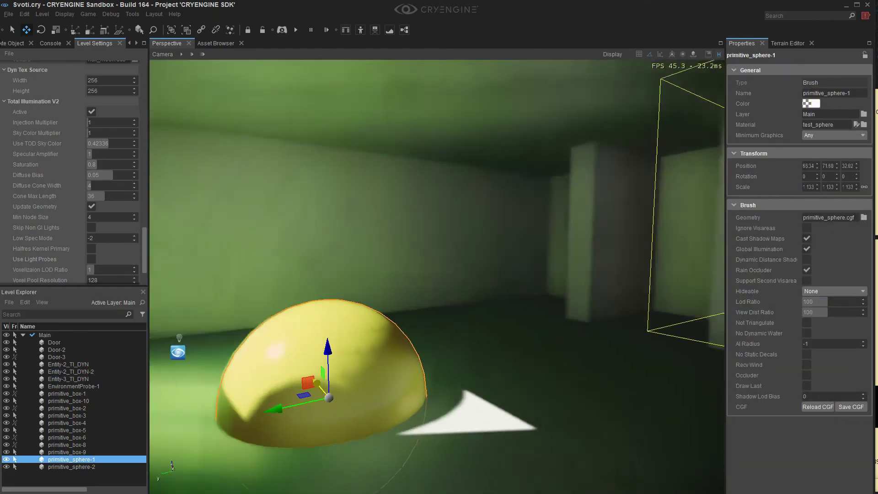
pyautogui.click(457, 256)
pyautogui.moveTo(458, 256); pyautogui.dragTo(220, 270, button='right')
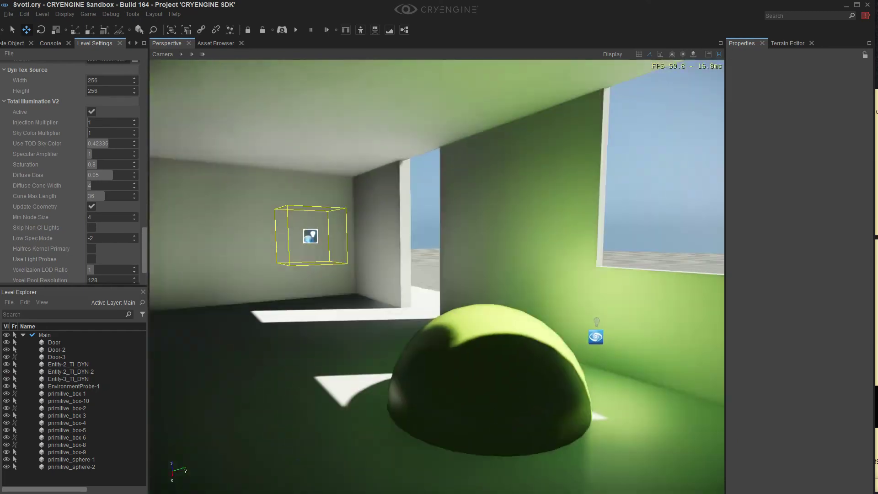
pyautogui.moveTo(627, 304); pyautogui.dragTo(581, 327, button='right')
pyautogui.moveTo(556, 259); pyautogui.dragTo(480, 272, button='right')
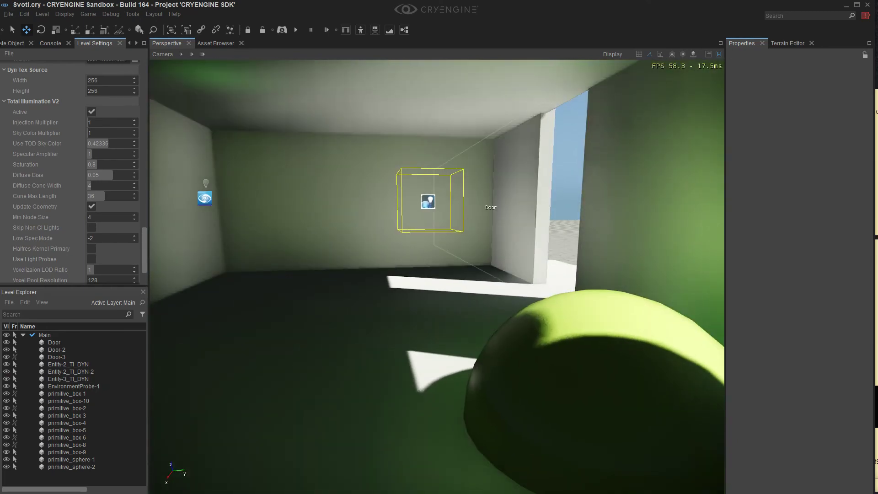
pyautogui.moveTo(256, 352); pyautogui.dragTo(302, 352, button='right')
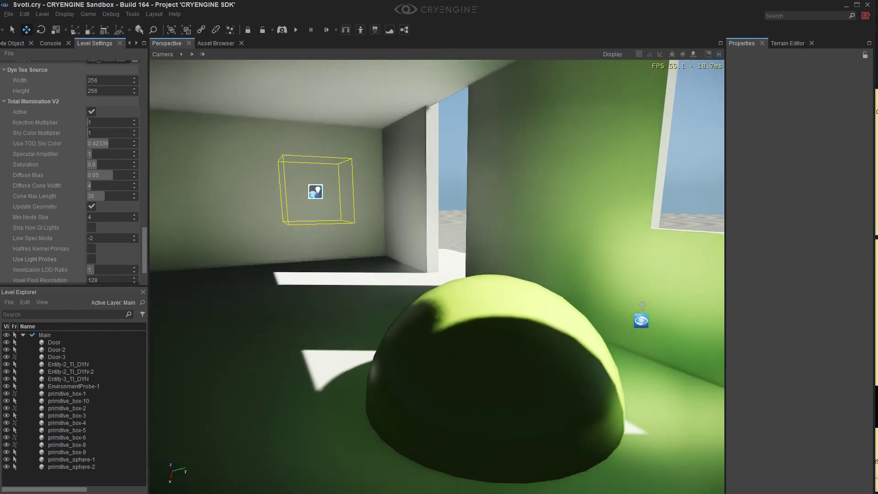
# Show the remaining Total Illumination V2 settings and look over the lit sphere and doorway wall up close.
pyautogui.scroll(-3, 71, 171)
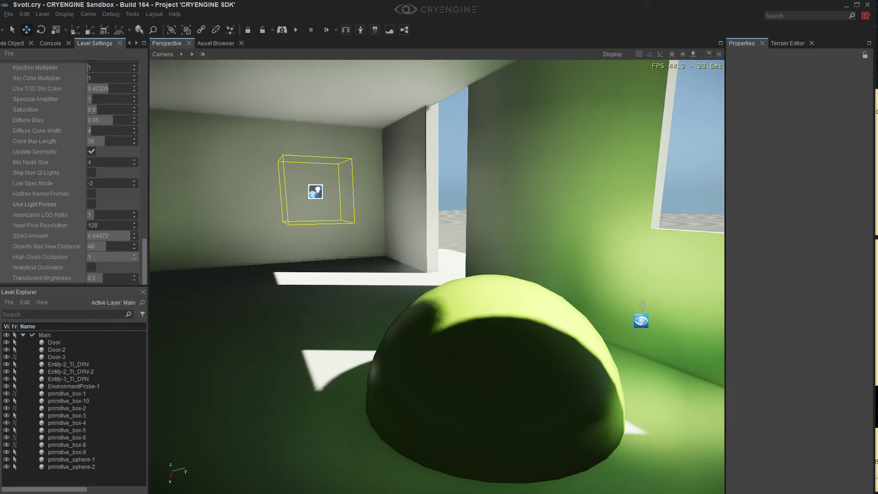
pyautogui.moveTo(437, 277); pyautogui.dragTo(398, 261, button='right')
pyautogui.press('w')
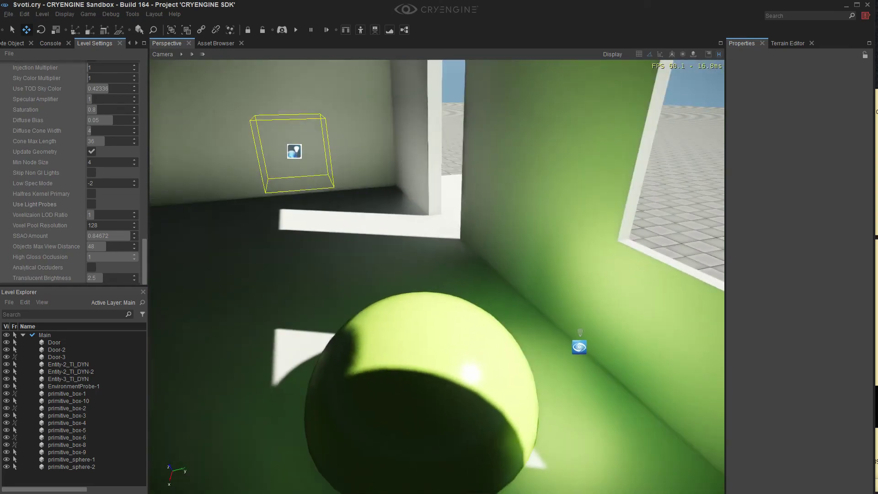
pyautogui.moveTo(389, 320)
pyautogui.mouseDown(button='right')
pyautogui.moveTo(430, 321)
pyautogui.moveTo(385, 321)
pyautogui.mouseUp(button='right')
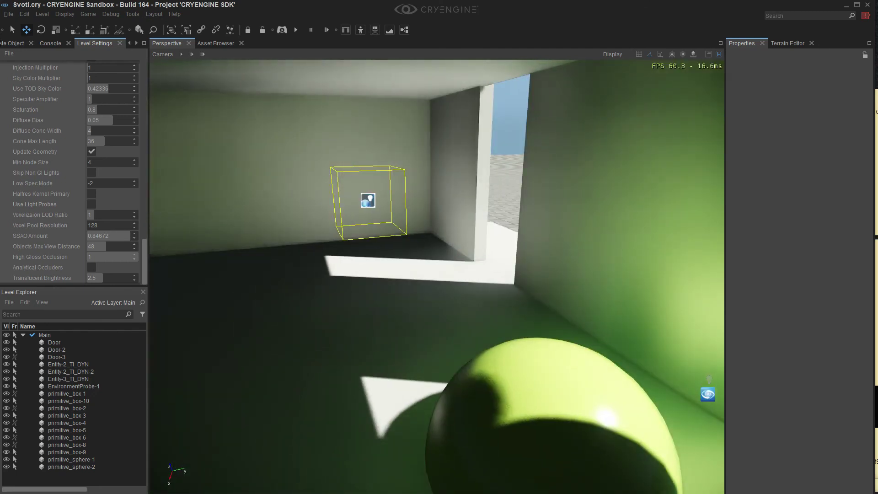